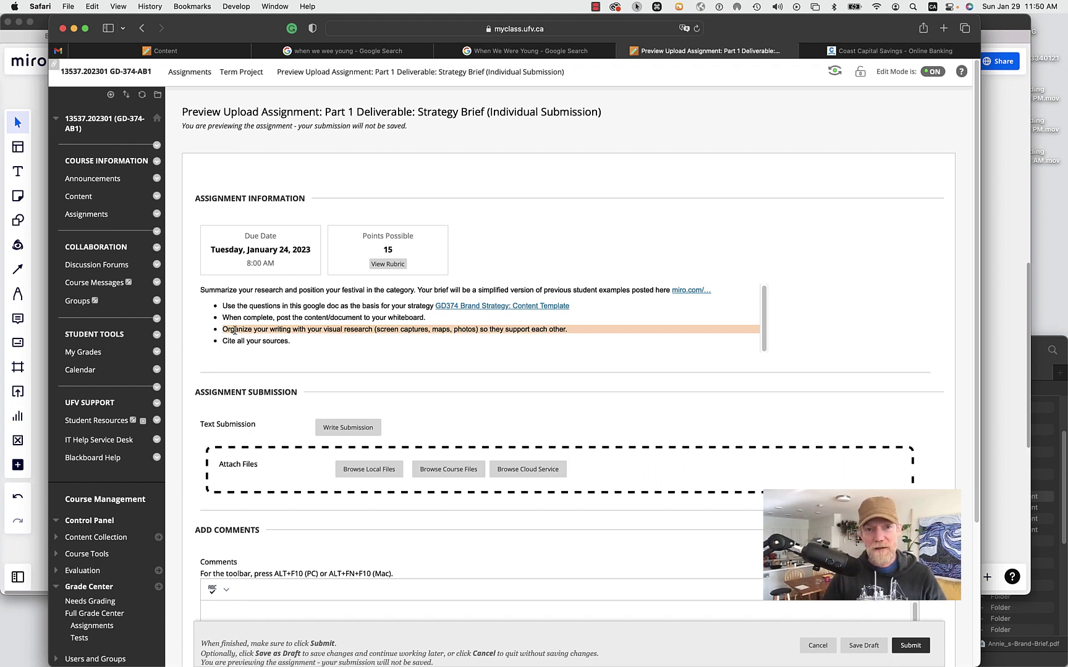
Highlight the instruction about organizing writing with visual research and the word 'whiteboard'
{"action": "left_click", "coordinate": [224, 329]}
{"action": "left_click_drag", "start_coordinate": [224, 329], "coordinate": [571, 332]}
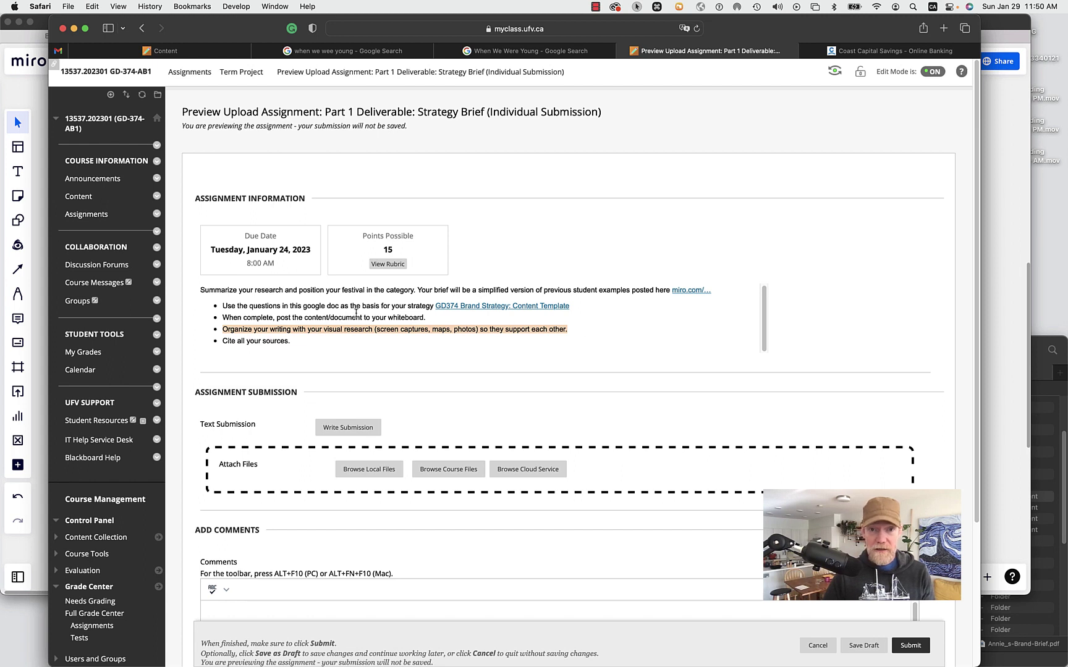
{"action": "double_click", "coordinate": [413, 317]}
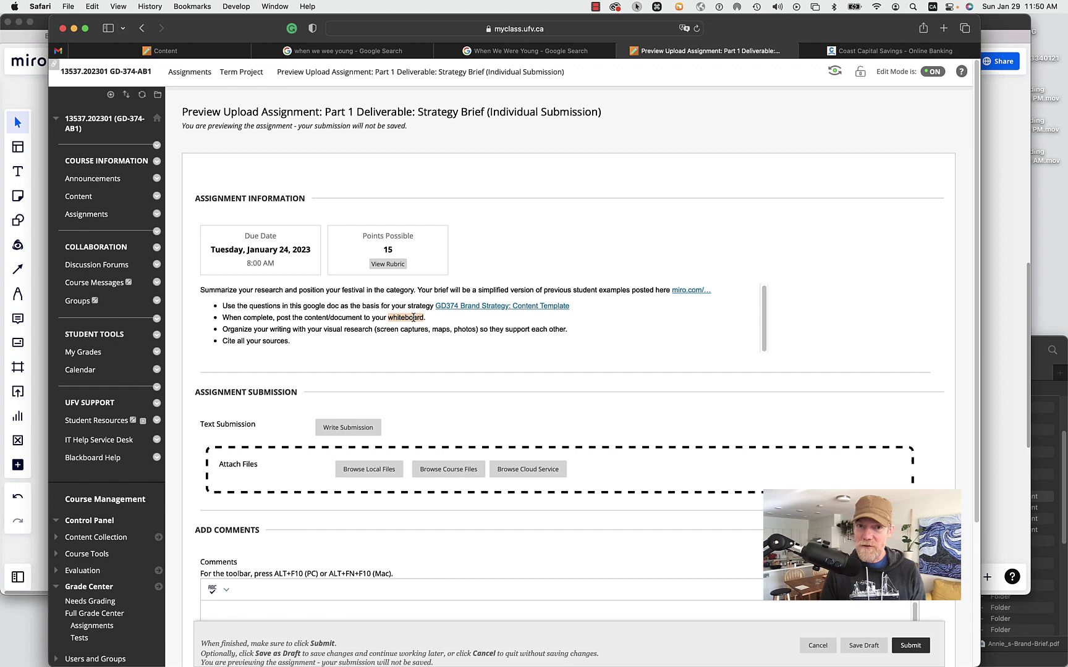
Switch to the Miro board and dismiss the Google Drive import prompt
{"action": "key", "text": "cmd+Tab"}
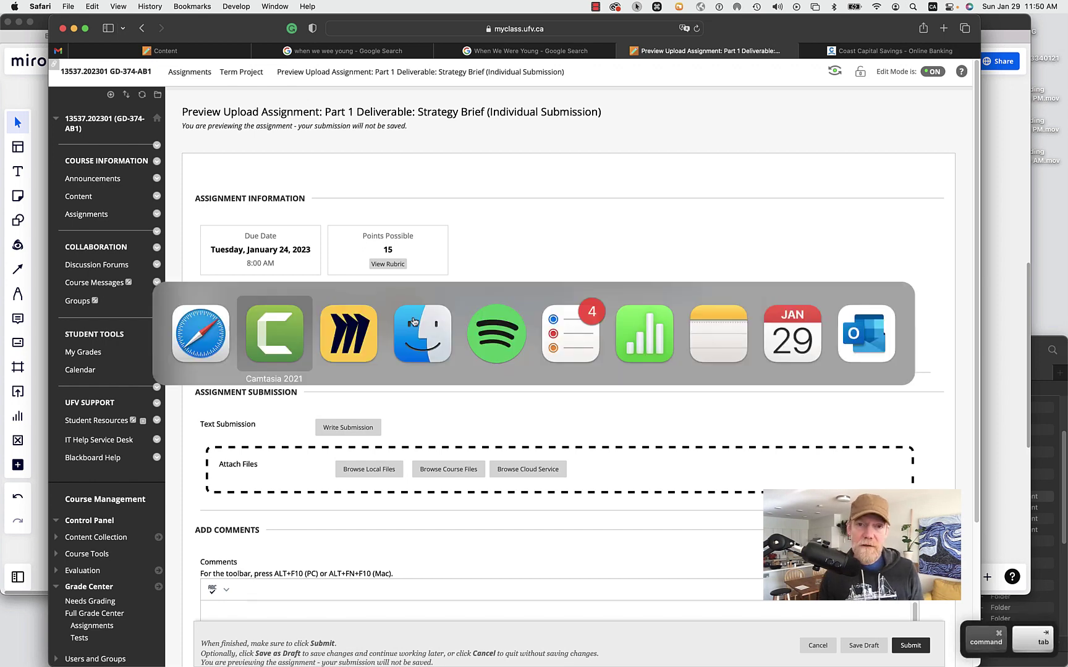
{"action": "key", "text": "super+Tab"}
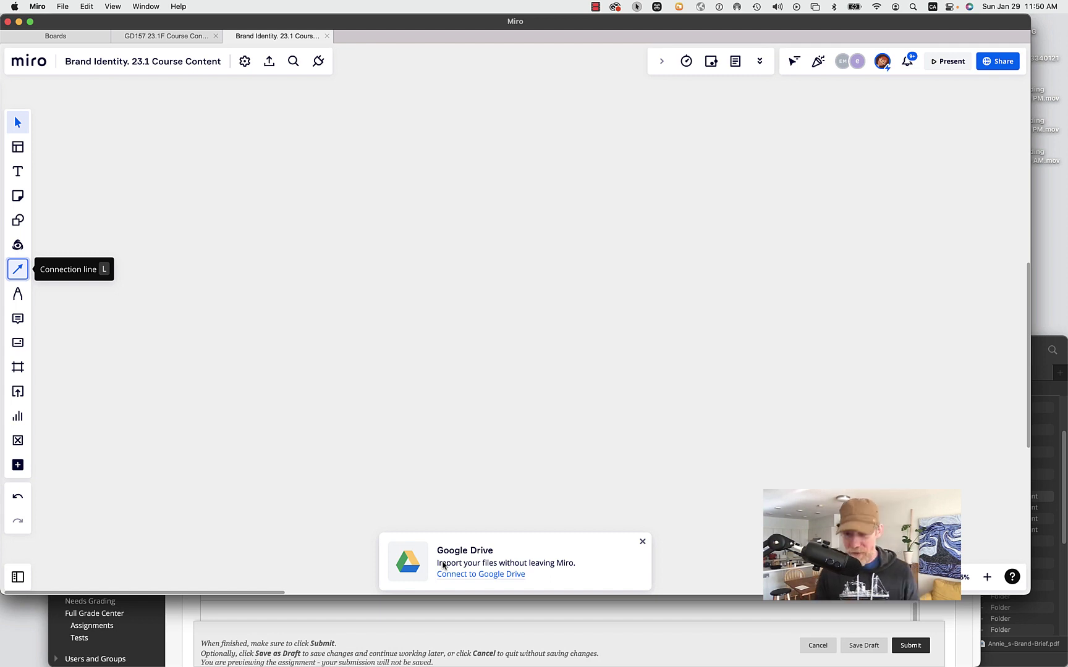
{"action": "key", "text": "super+Tab"}
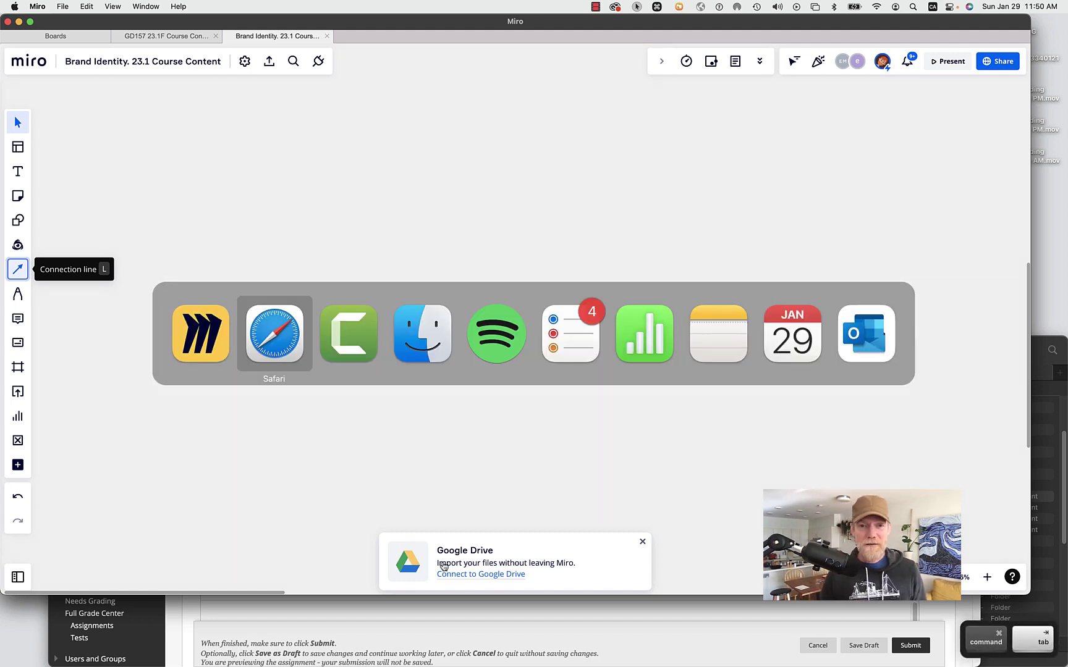
{"action": "key", "text": "super+shift+Tab"}
{"action": "left_click", "coordinate": [643, 542]}
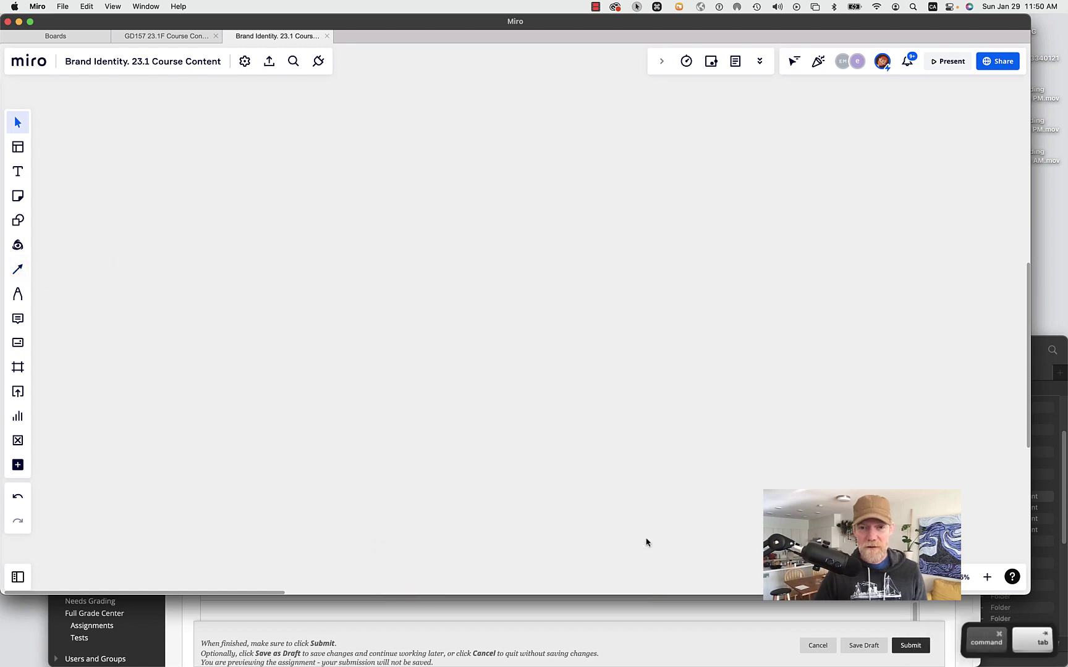
Drag Annie_s-Brand-Brief.pdf from Finder onto the Miro canvas
{"action": "key", "text": "super+Tab"}
{"action": "key", "text": "super+Tab"}
{"action": "key", "text": "super+Tab"}
{"action": "key", "text": "super+Tab"}
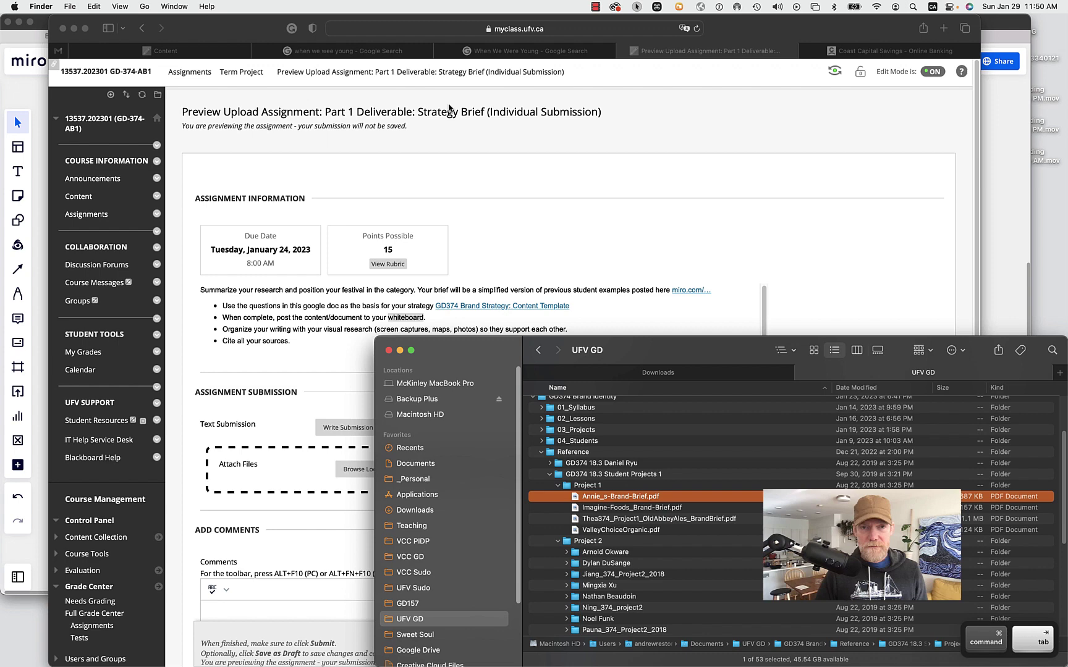
{"action": "key", "text": "super+Tab"}
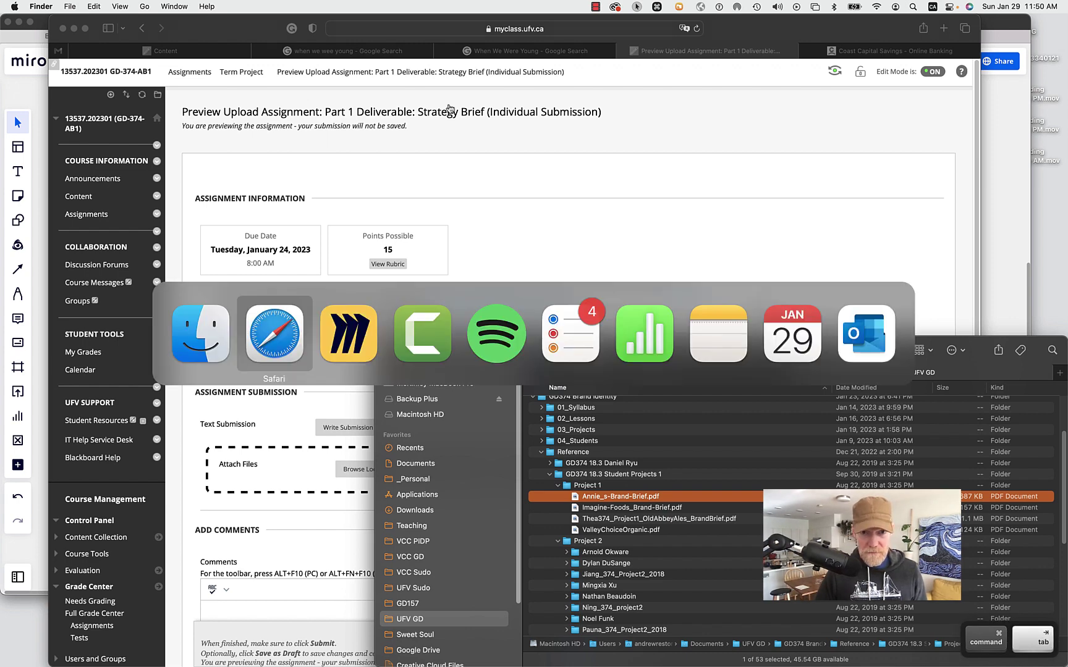
{"action": "key", "text": "super+h"}
{"action": "left_click", "coordinate": [614, 499]}
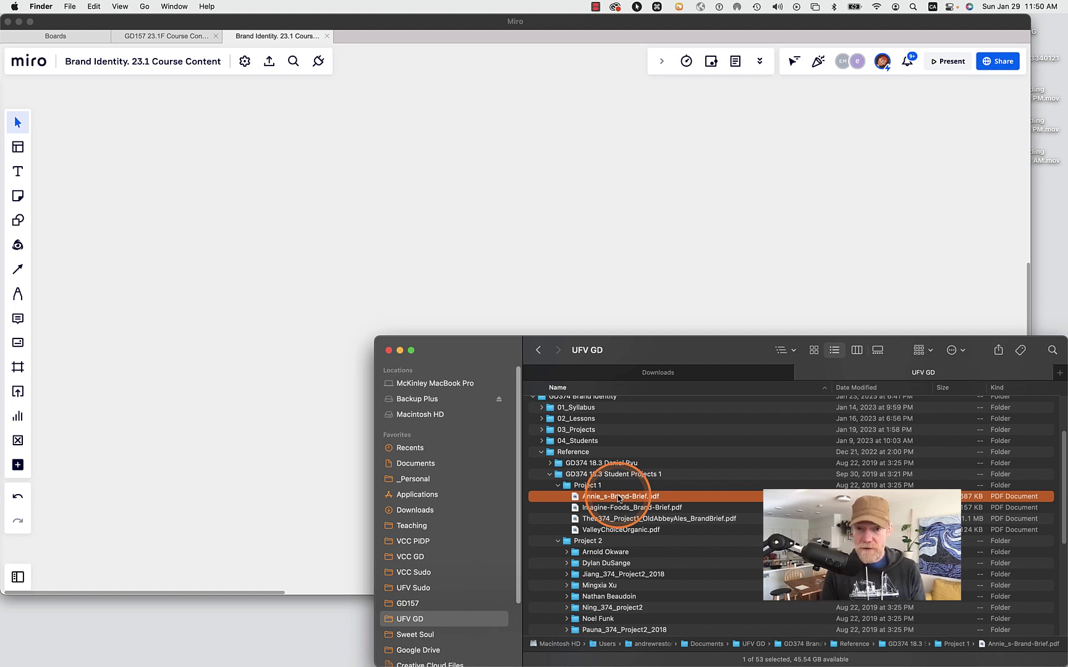
{"action": "left_click_drag", "start_coordinate": [618, 500], "coordinate": [363, 199]}
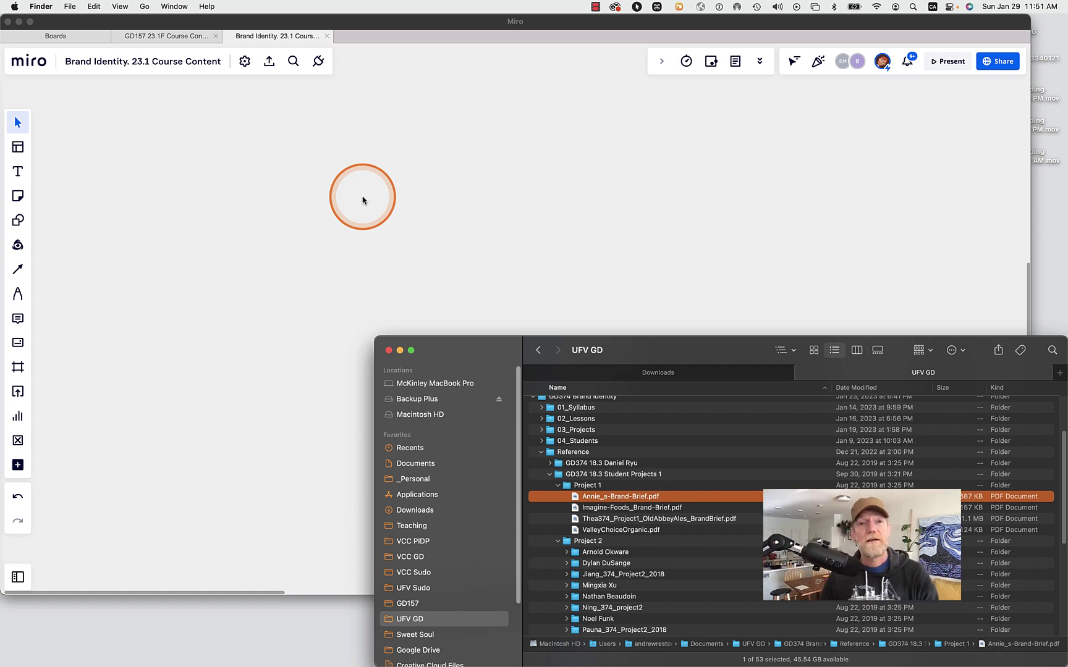
{"action": "left_click", "coordinate": [363, 199]}
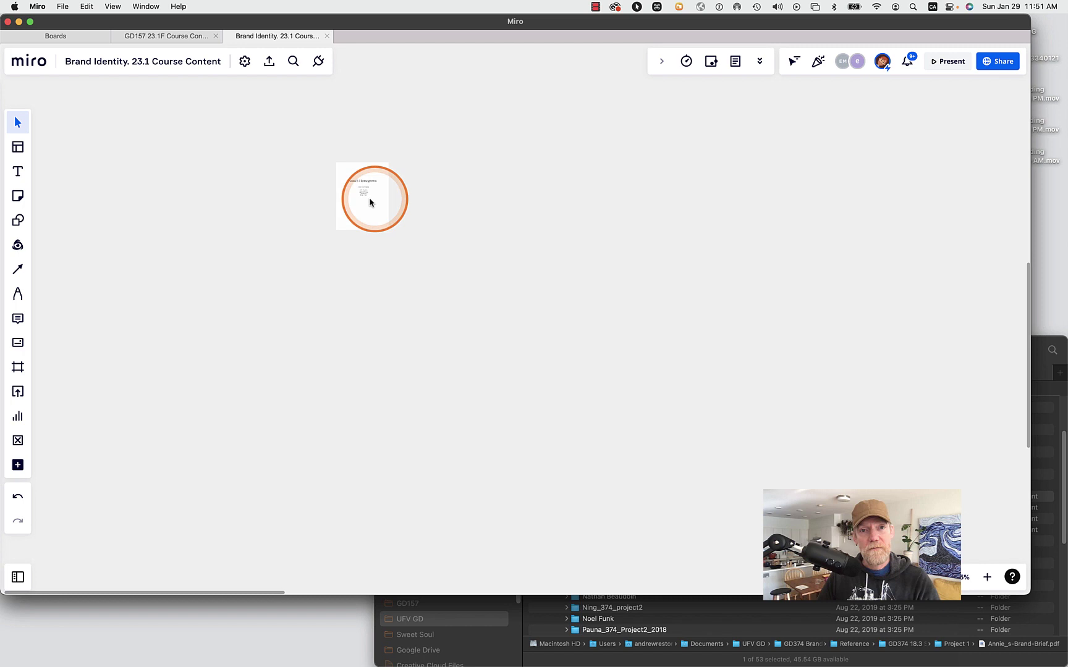
Page the placed brand-brief PDF to page 4 of 11, the Product Description page
{"action": "scroll", "coordinate": [356, 199], "scroll_direction": "up", "scroll_amount": 3}
{"action": "scroll", "coordinate": [356, 199], "scroll_direction": "up", "scroll_amount": 5}
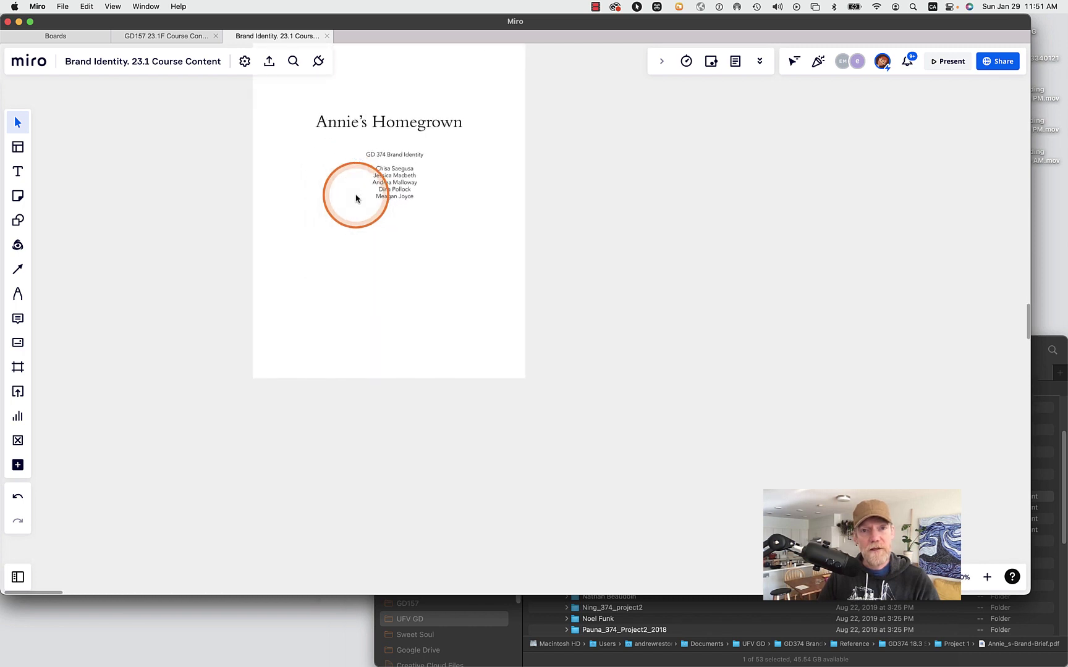
{"action": "left_click_drag", "start_coordinate": [348, 195], "coordinate": [348, 298]}
{"action": "left_click", "coordinate": [382, 249]}
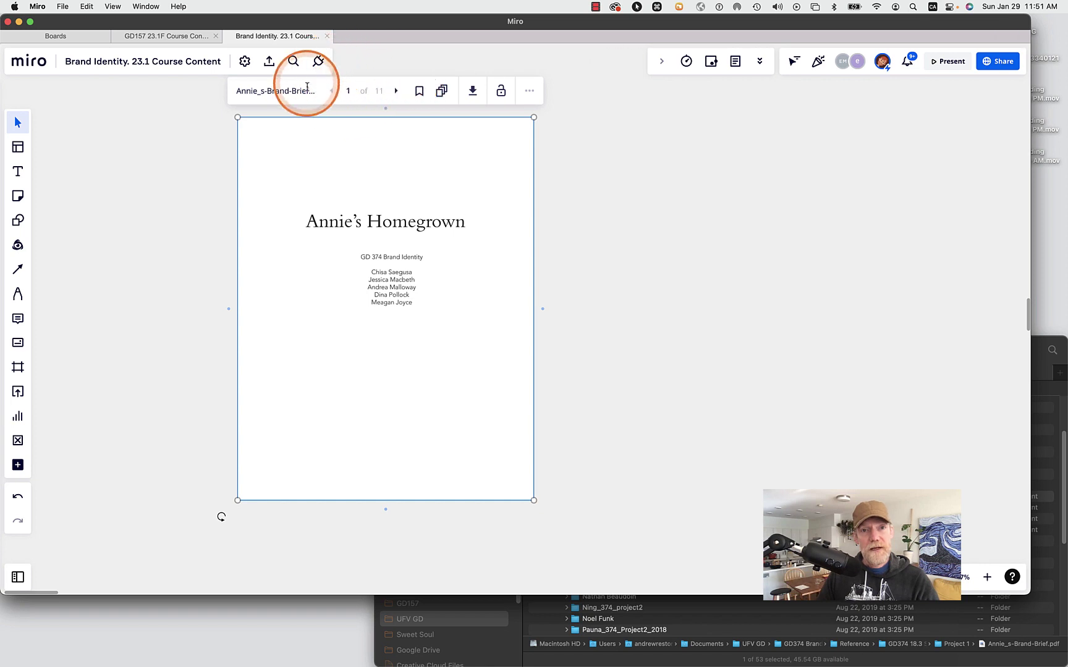
{"action": "left_click", "coordinate": [396, 91]}
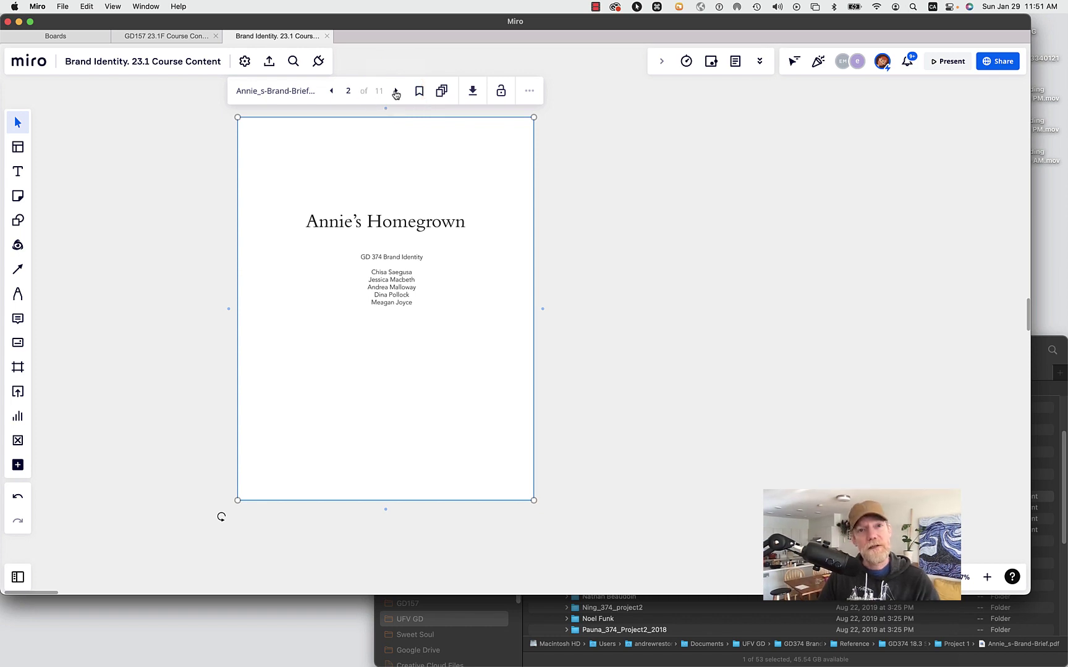
{"action": "left_click", "coordinate": [396, 91]}
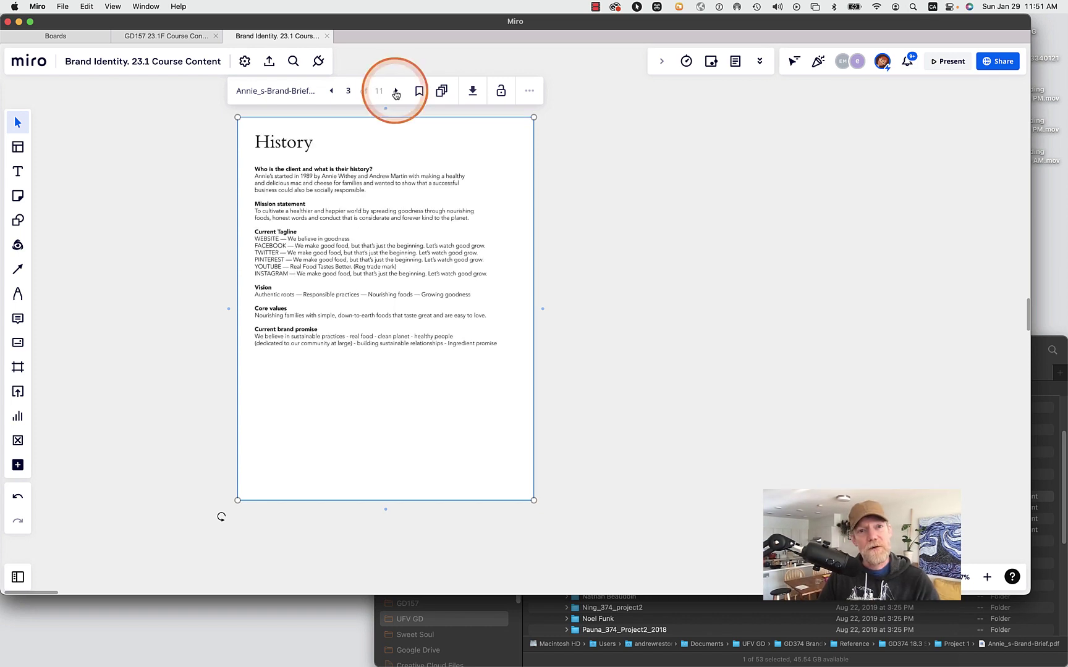
{"action": "left_click", "coordinate": [395, 91]}
{"action": "left_click", "coordinate": [396, 92]}
{"action": "left_click", "coordinate": [333, 91]}
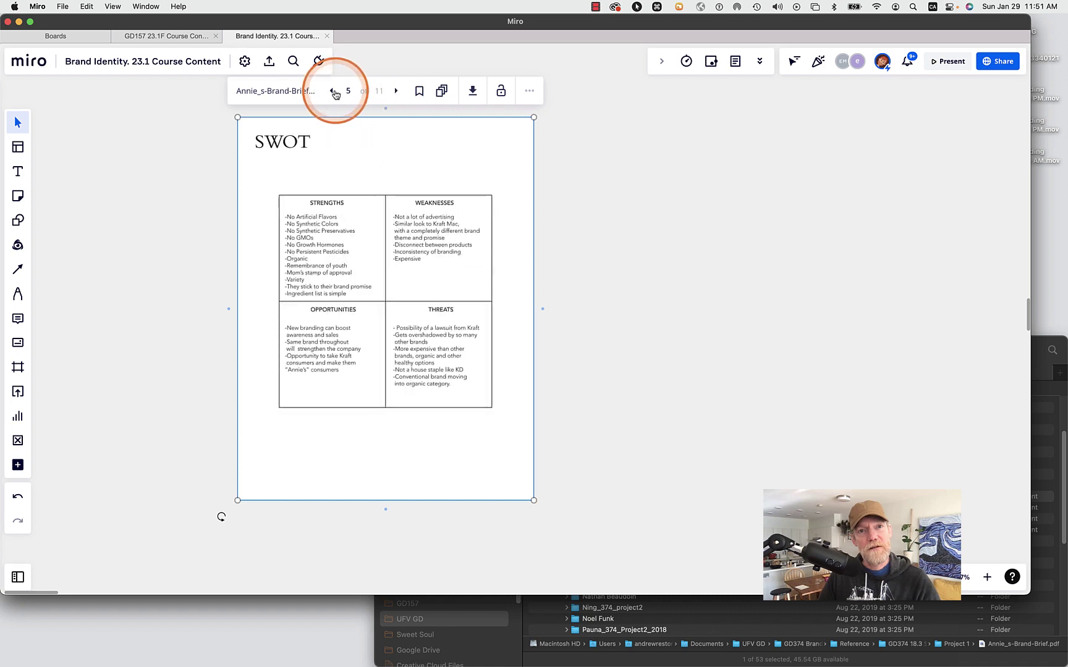
{"action": "left_click", "coordinate": [333, 92]}
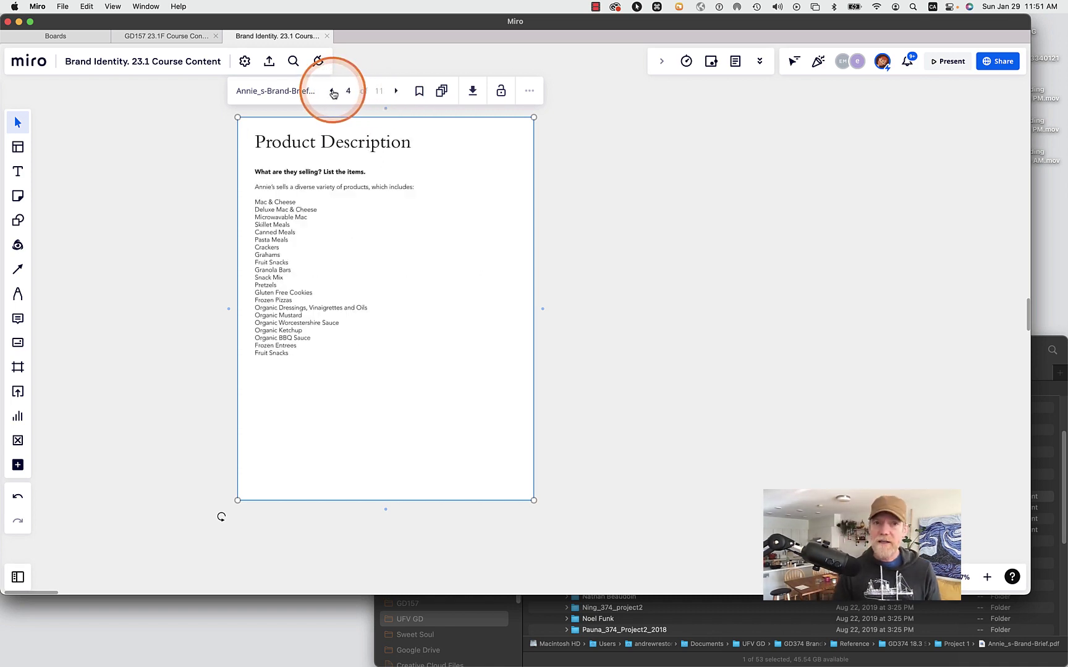
{"action": "scroll", "coordinate": [621, 219], "scroll_direction": "down", "scroll_amount": 3}
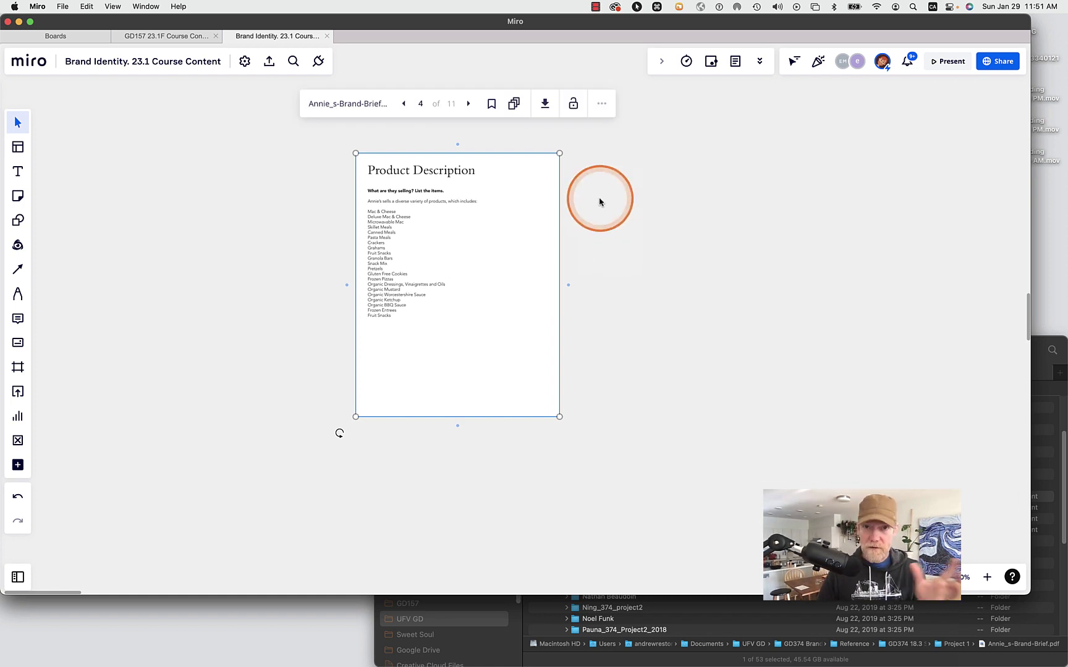
{"action": "scroll", "coordinate": [599, 201], "scroll_direction": "down", "scroll_amount": 2}
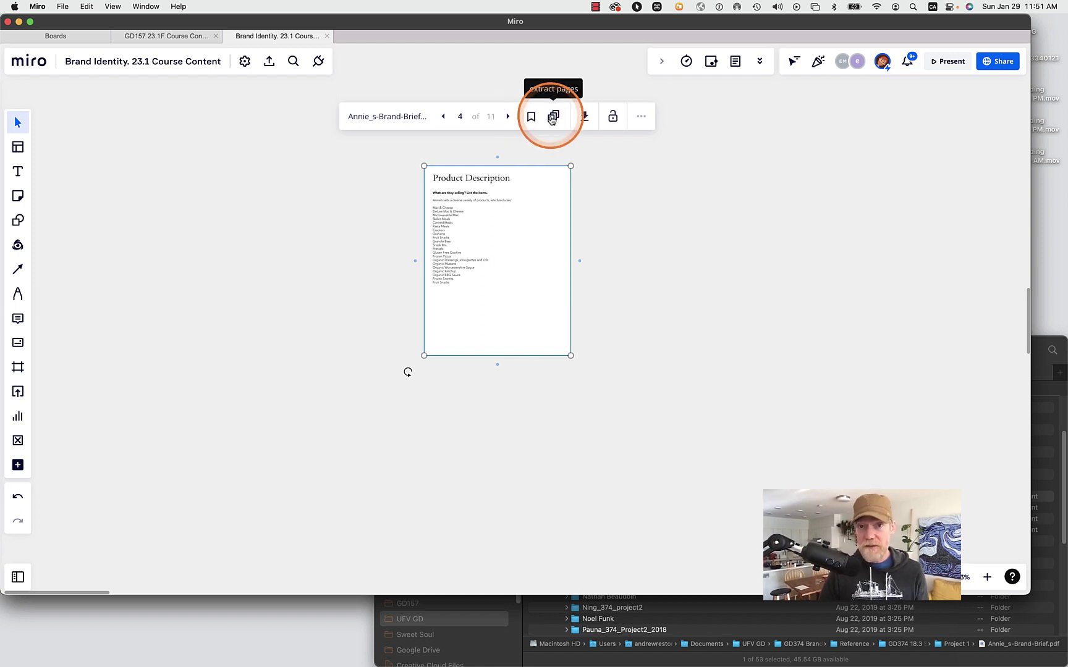
Extract all pages of the brand-brief PDF onto the board
{"action": "left_click", "coordinate": [552, 119]}
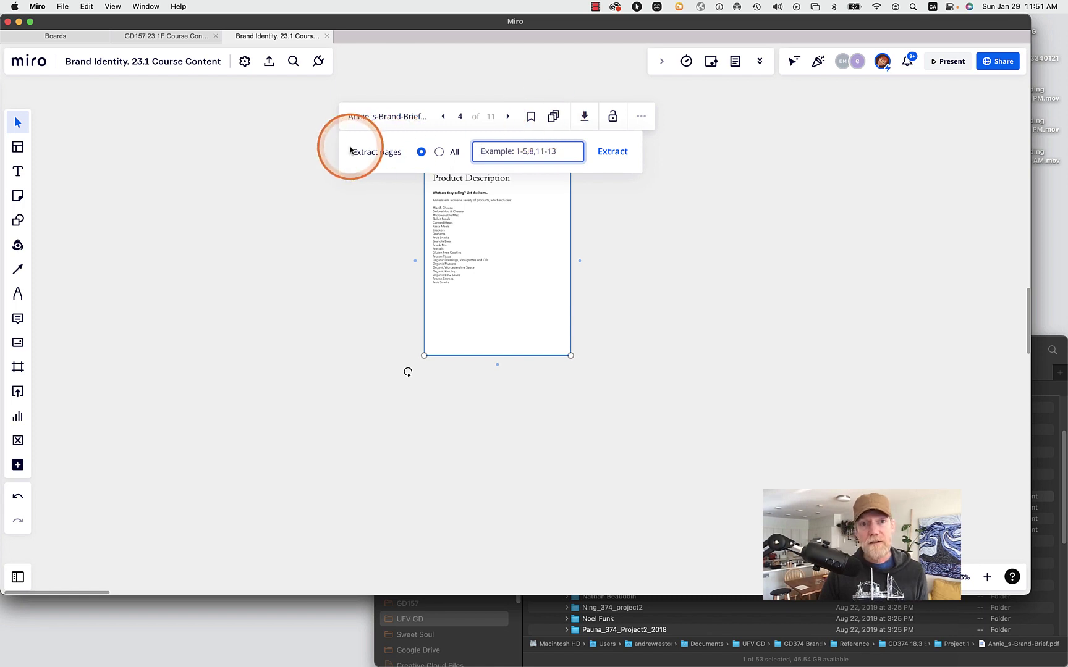
{"action": "left_click", "coordinate": [439, 153]}
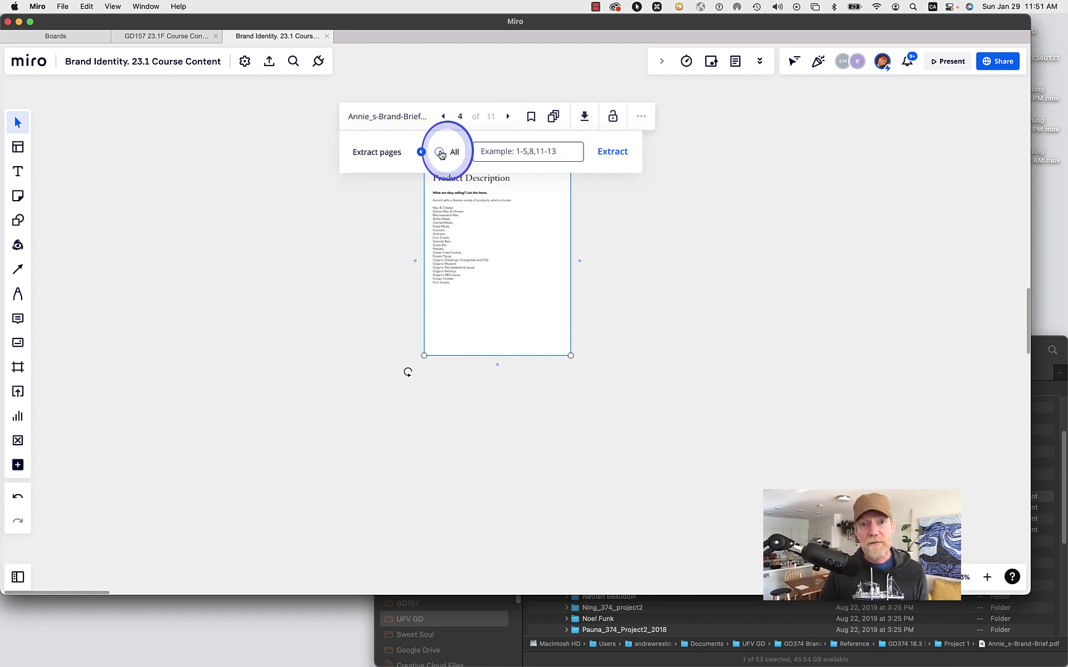
{"action": "left_click", "coordinate": [612, 152]}
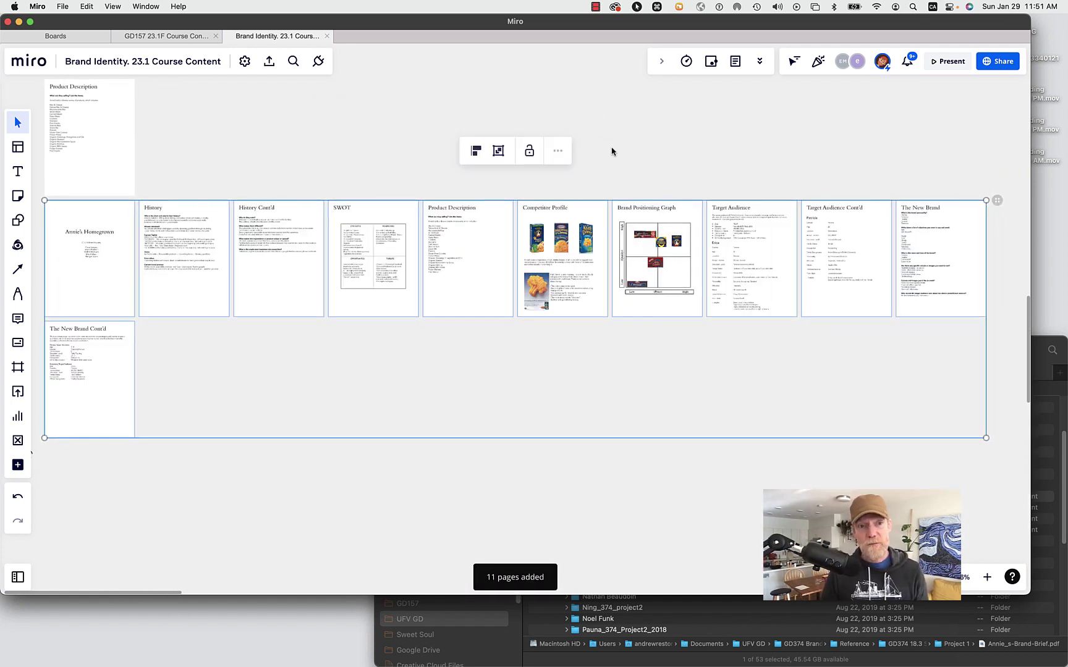
Move the last page to the end of the row and delete the stray Product Description copy
{"action": "left_click", "coordinate": [369, 510]}
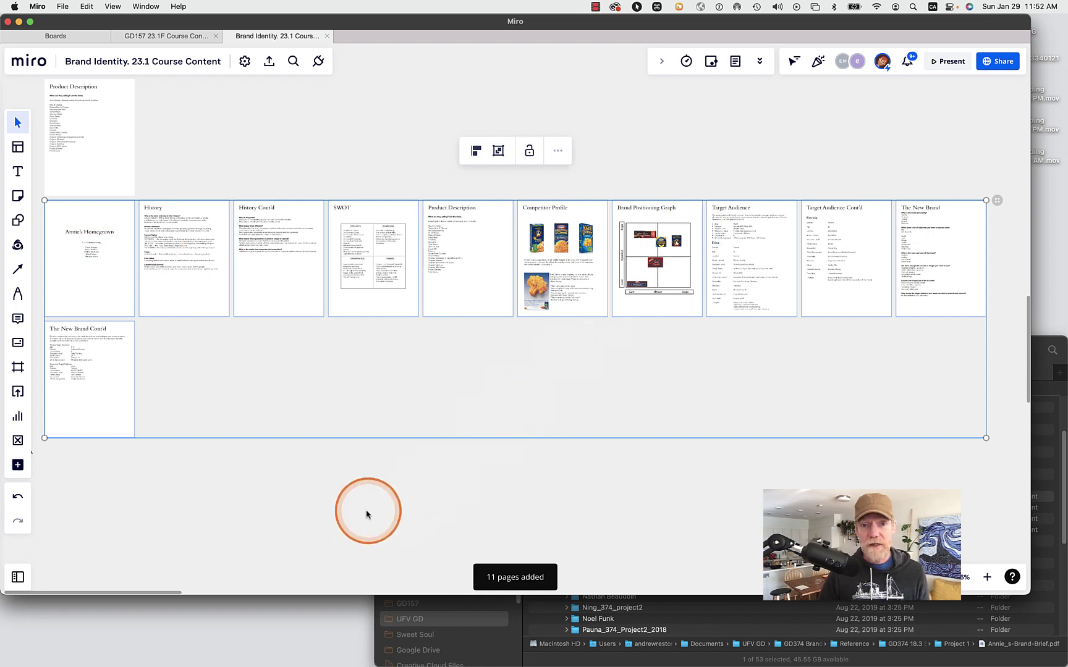
{"action": "scroll", "coordinate": [334, 401], "scroll_direction": "down", "scroll_amount": 5}
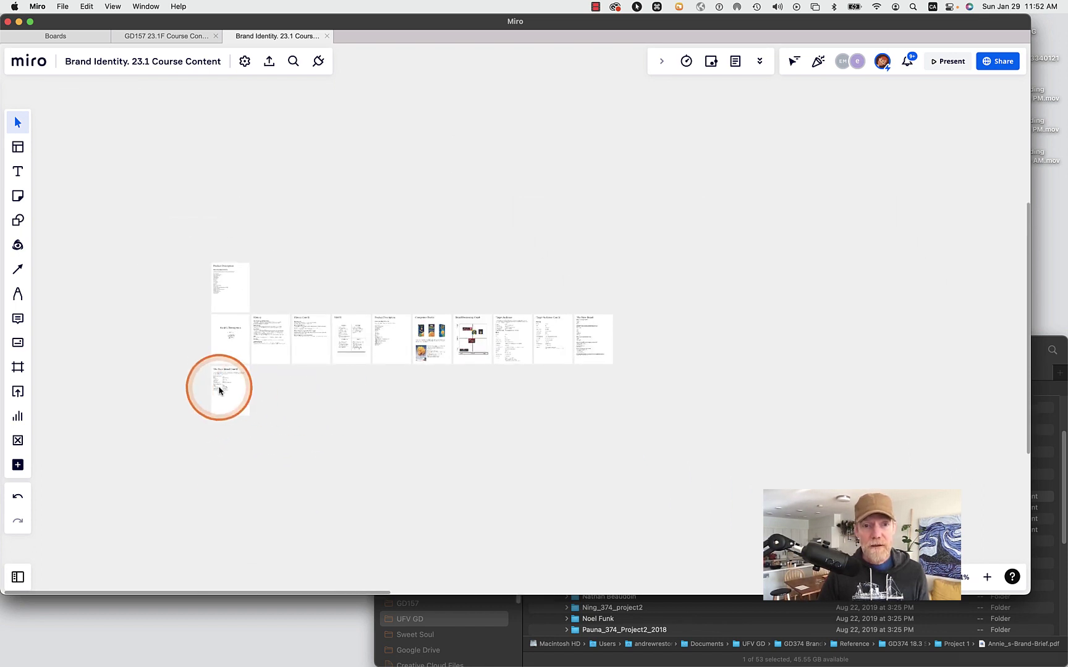
{"action": "left_click_drag", "start_coordinate": [220, 386], "coordinate": [626, 336]}
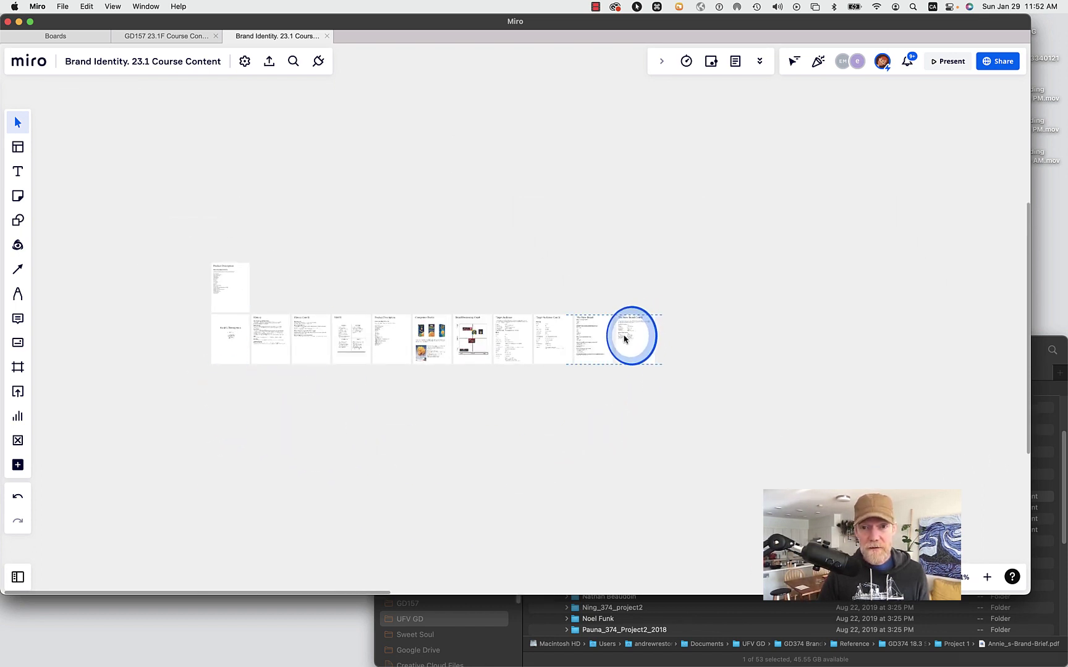
{"action": "left_click", "coordinate": [223, 283]}
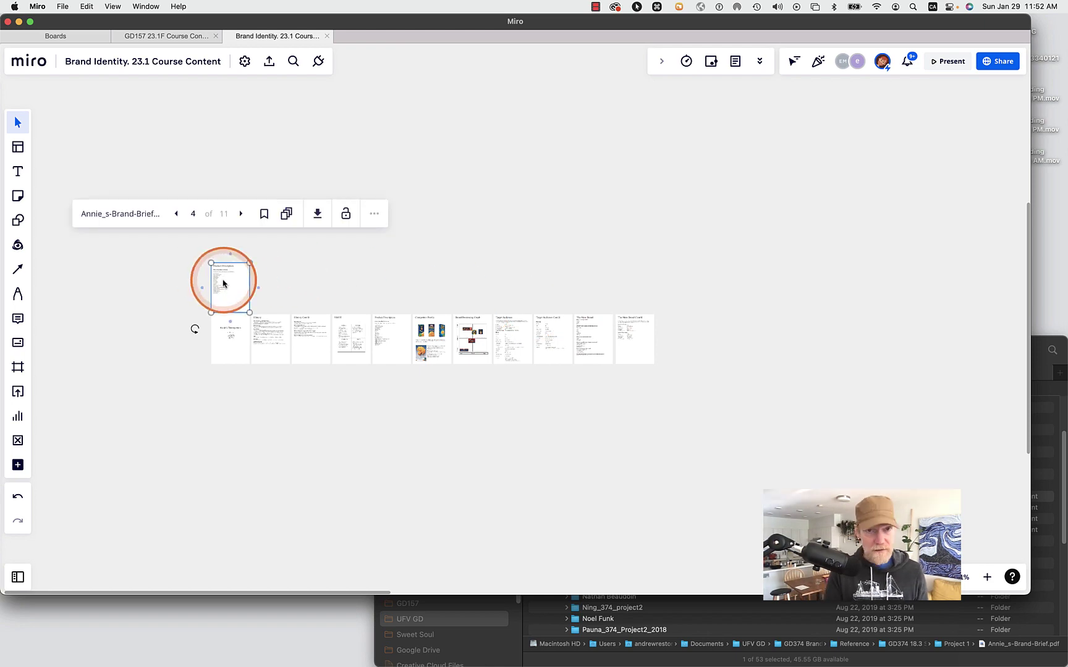
{"action": "key", "text": "BackSpace"}
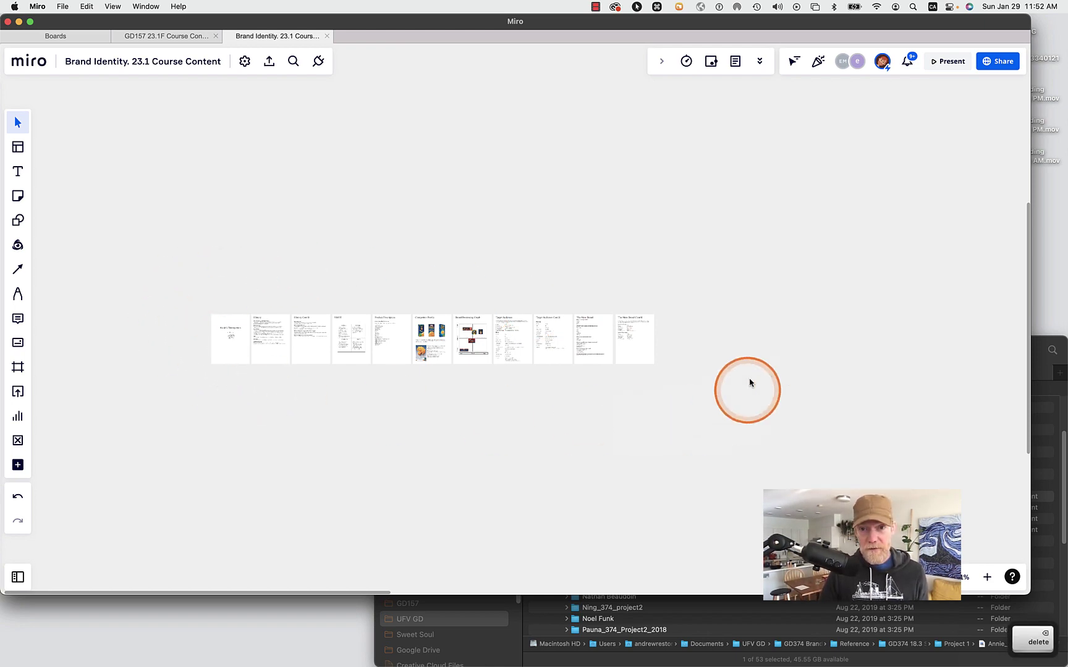
{"action": "scroll", "coordinate": [223, 400], "scroll_direction": "up", "scroll_amount": 5}
{"action": "scroll", "coordinate": [223, 401], "scroll_direction": "up", "scroll_amount": 2}
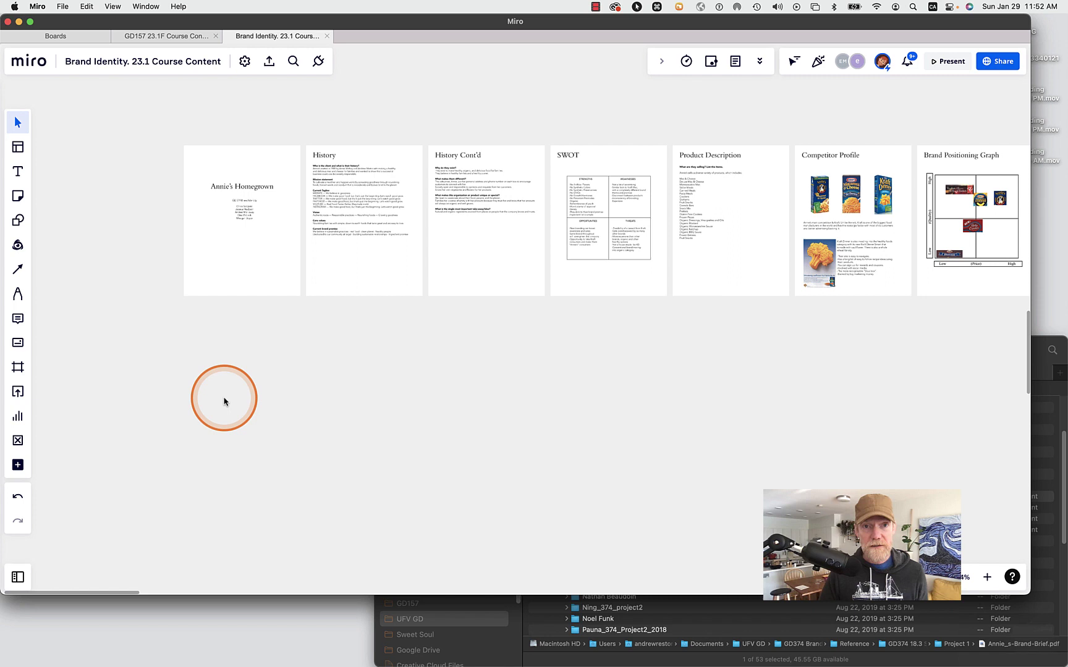
Wrap the Annie's Homegrown cover page in a new frame with a transparent fill
{"action": "left_click", "coordinate": [246, 263]}
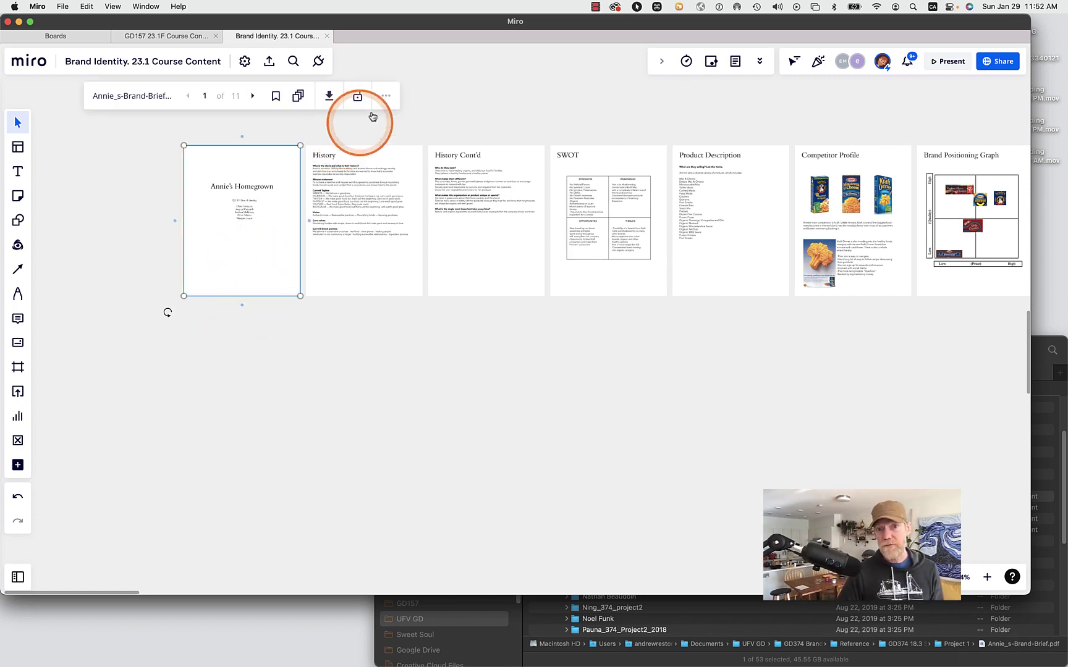
{"action": "left_click", "coordinate": [386, 95]}
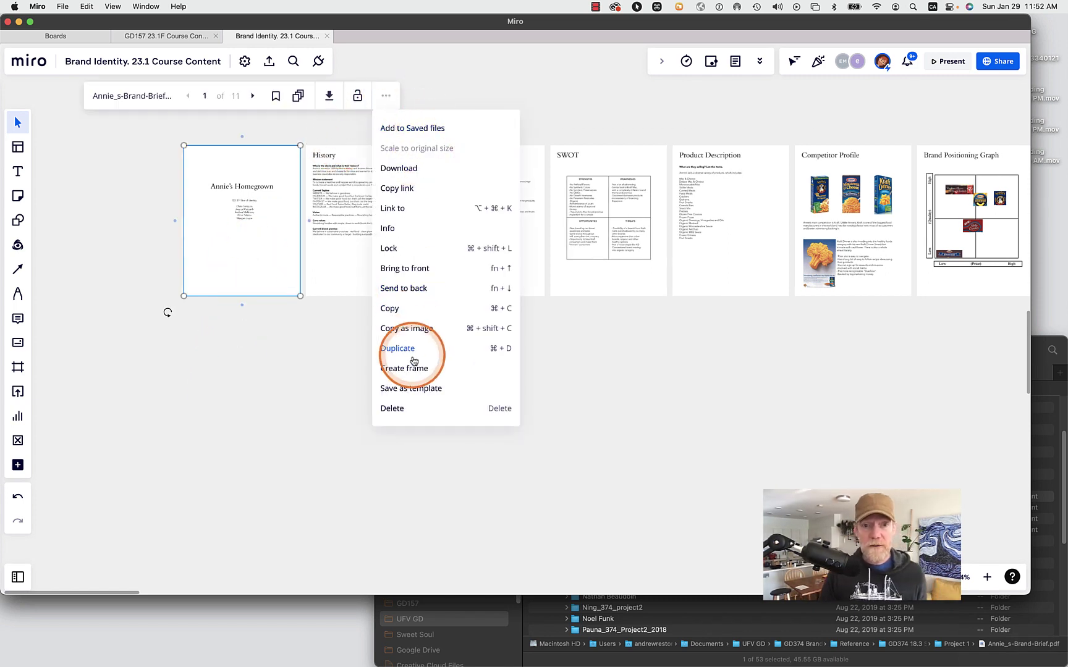
{"action": "left_click", "coordinate": [405, 369]}
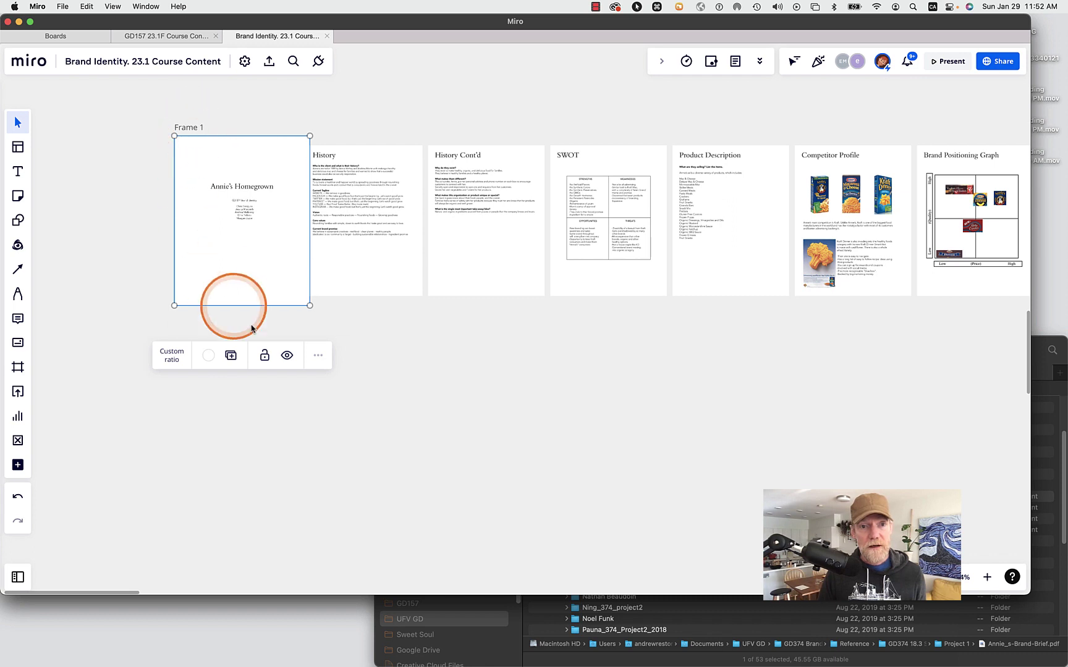
{"action": "left_click", "coordinate": [209, 355]}
{"action": "left_click", "coordinate": [175, 387]}
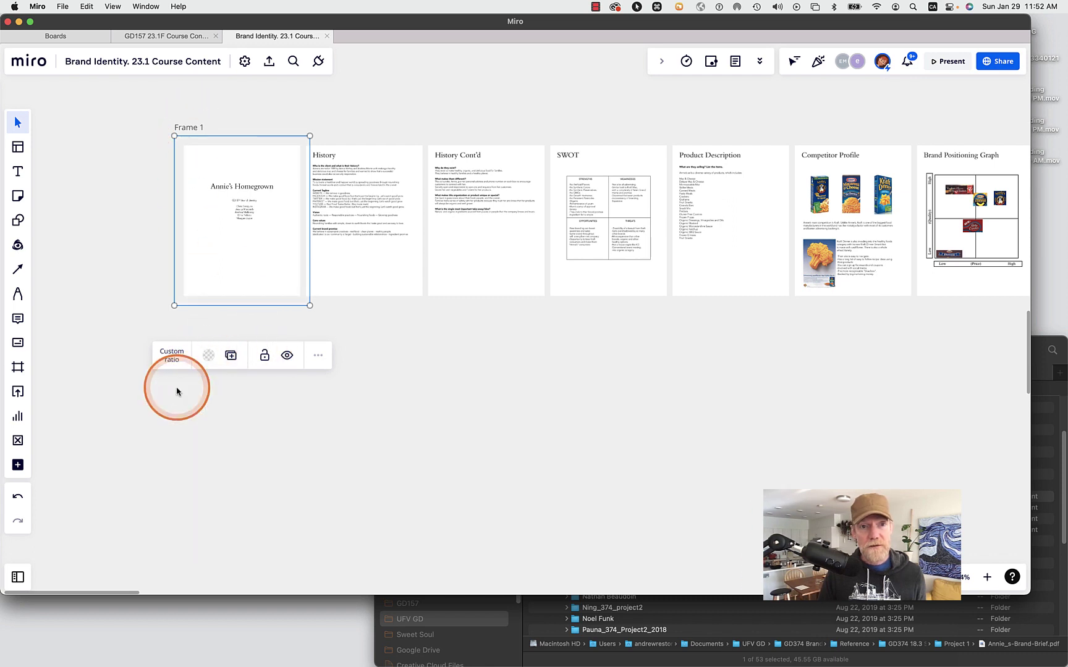
Rename the frame to 'Yourname 23 Strategy Document'
{"action": "double_click", "coordinate": [189, 129]}
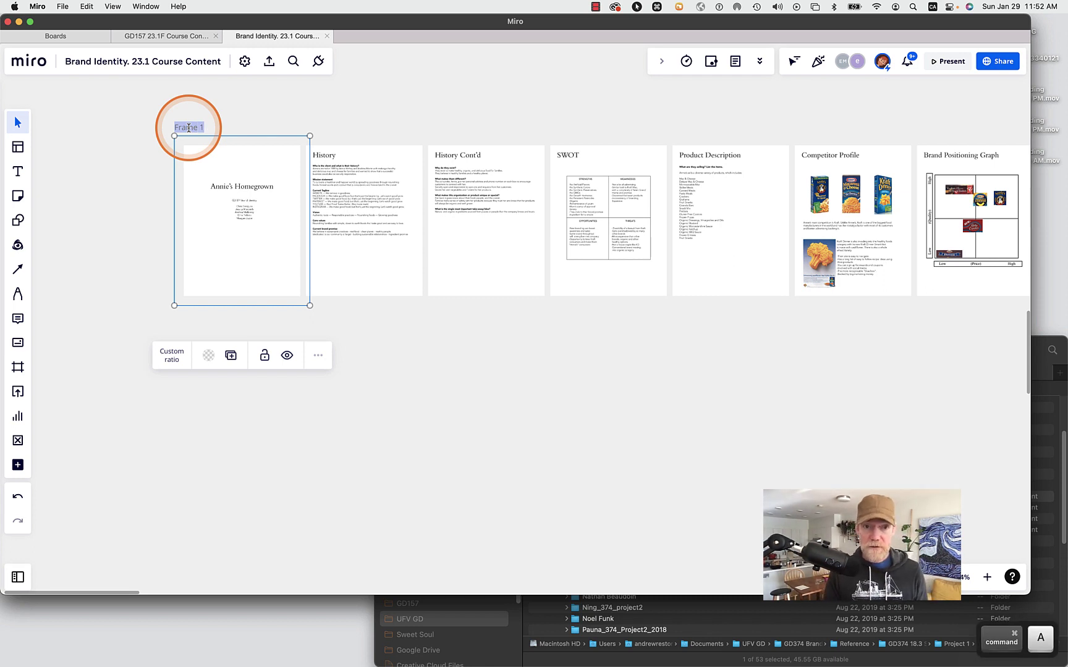
{"action": "type", "text": "S"}
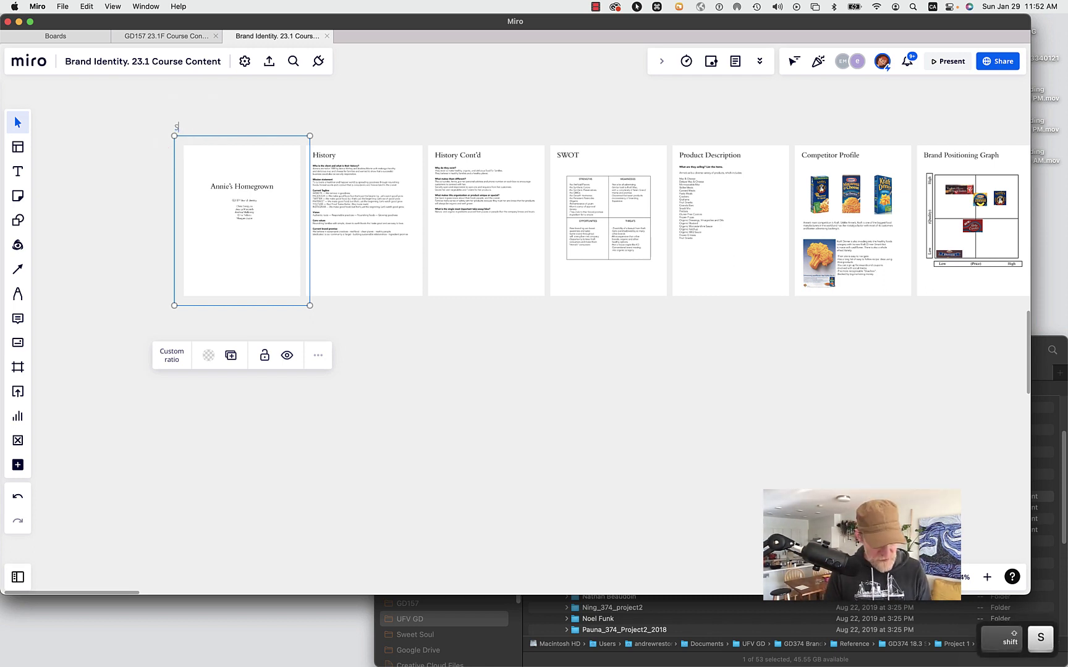
{"action": "type", "text": "trategu"}
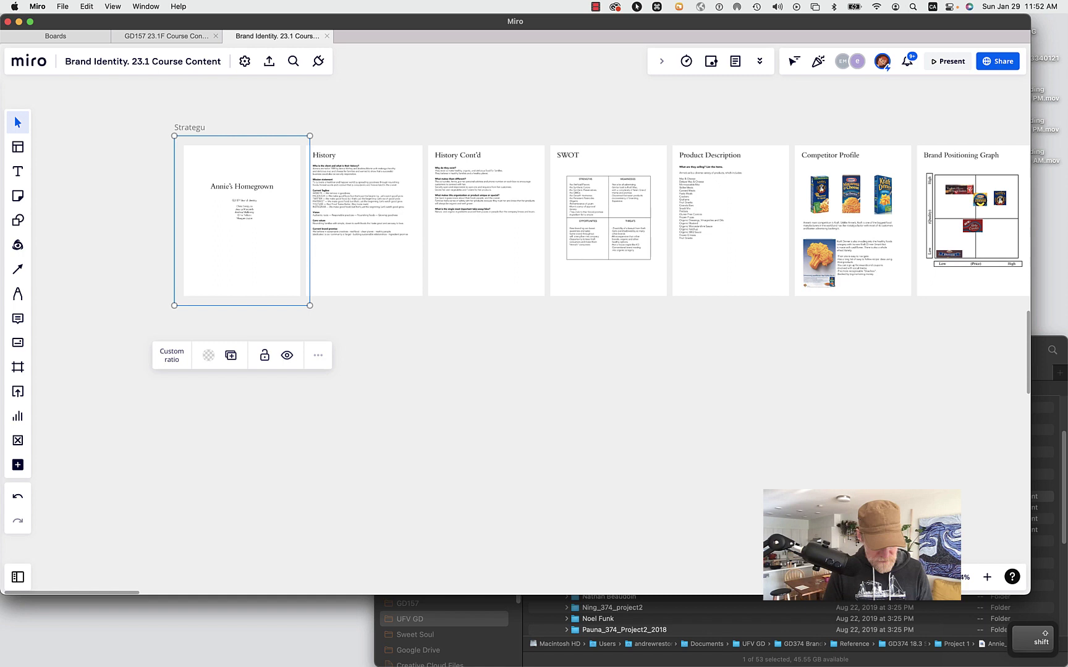
{"action": "type", "text": " Document"}
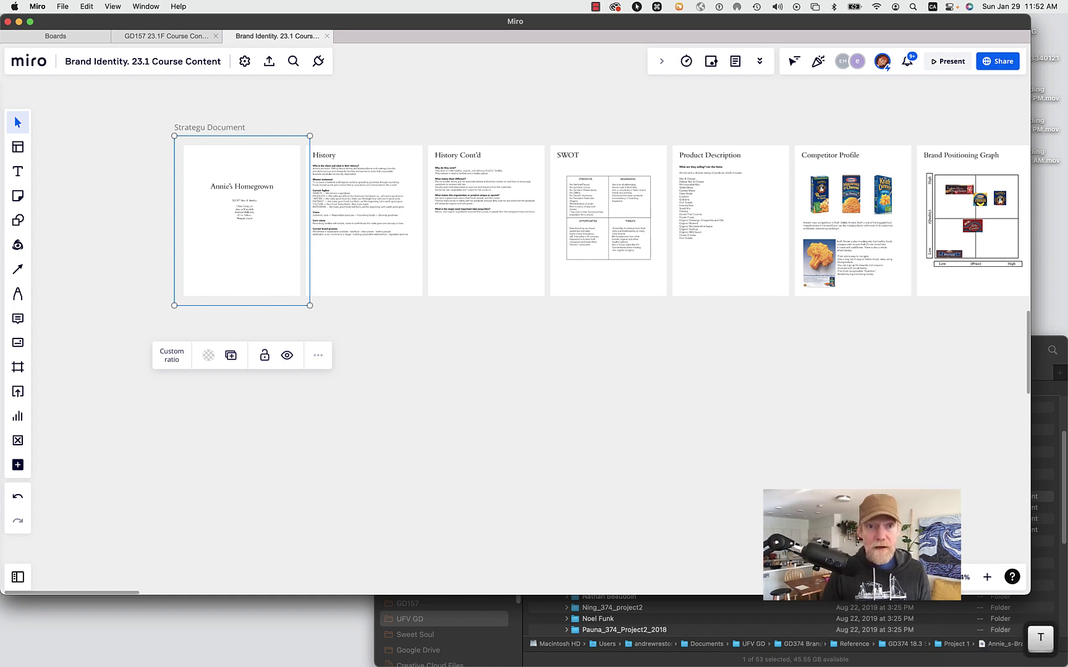
{"action": "key", "text": "alt"}
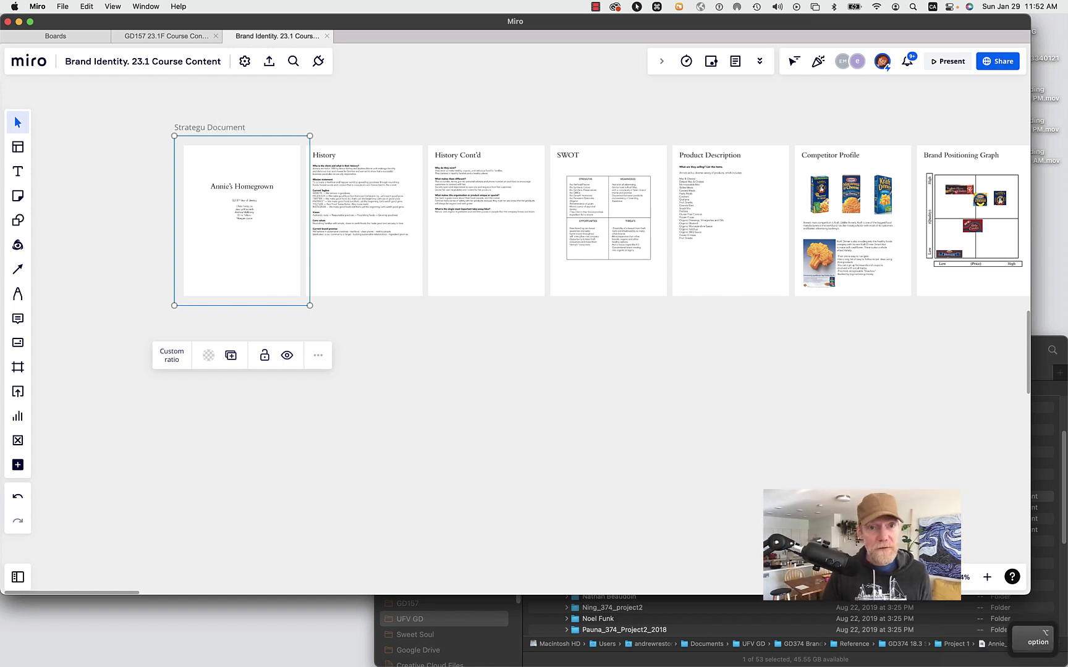
{"action": "key", "text": "alt+Left"}
{"action": "key", "text": "alt+Left"}
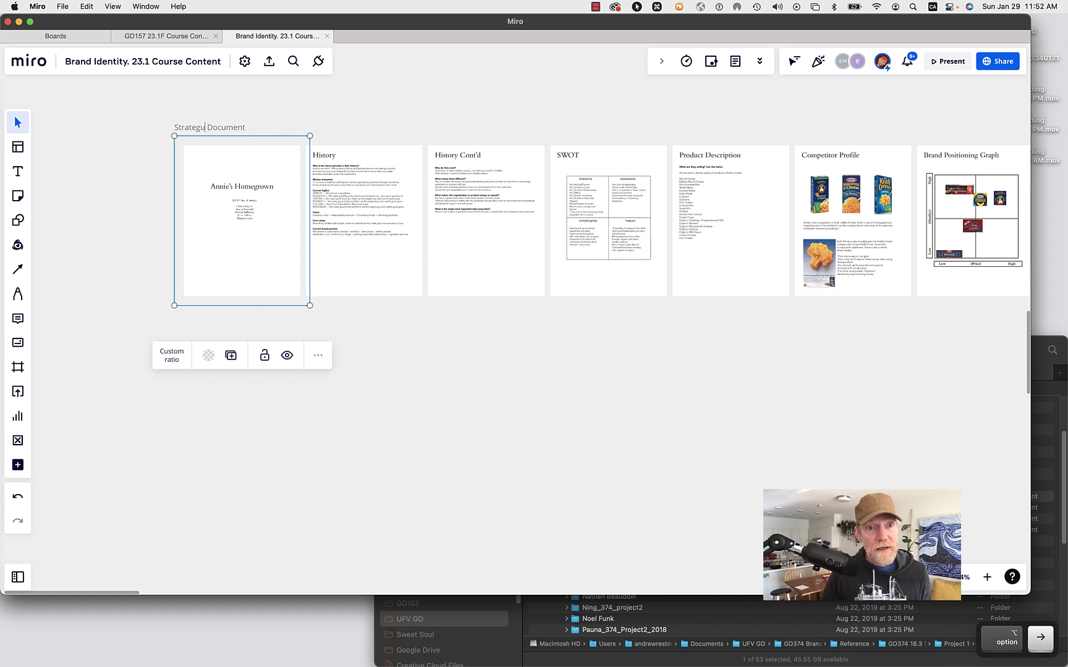
{"action": "key", "text": "BackSpace"}
{"action": "type", "text": "y"}
{"action": "key", "text": "alt+Left"}
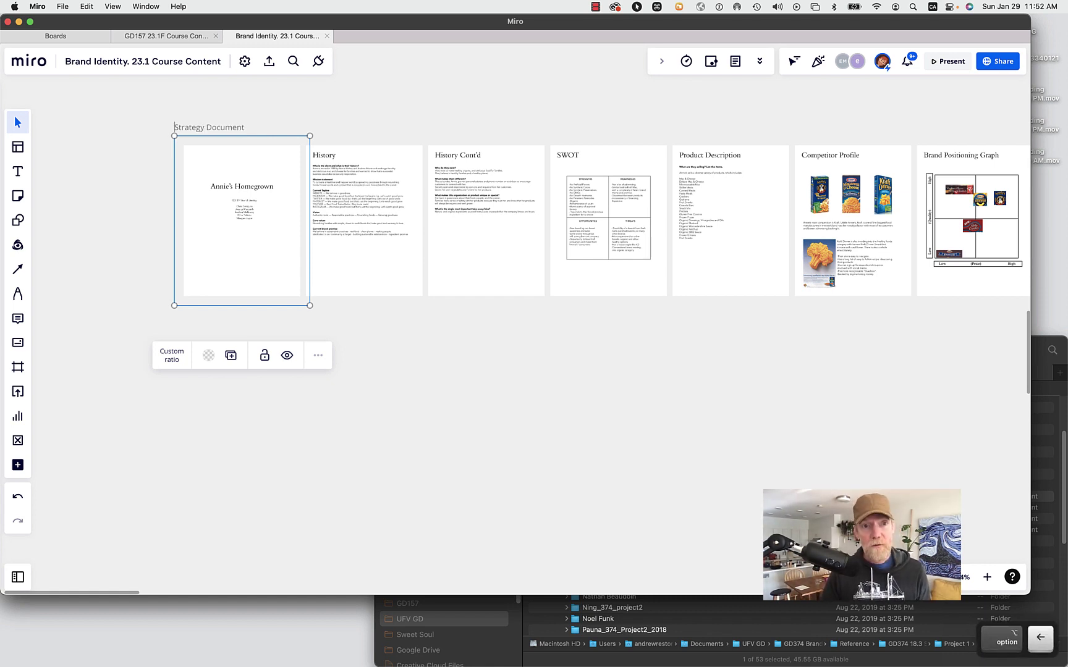
{"action": "key", "text": "shift"}
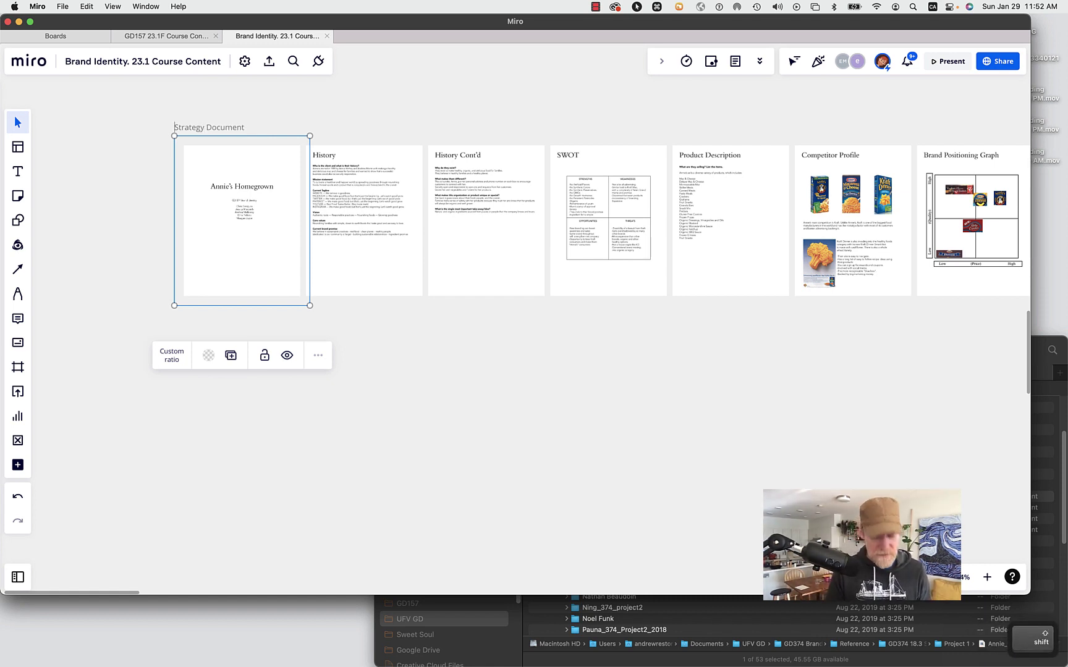
{"action": "type", "text": "Yourname "}
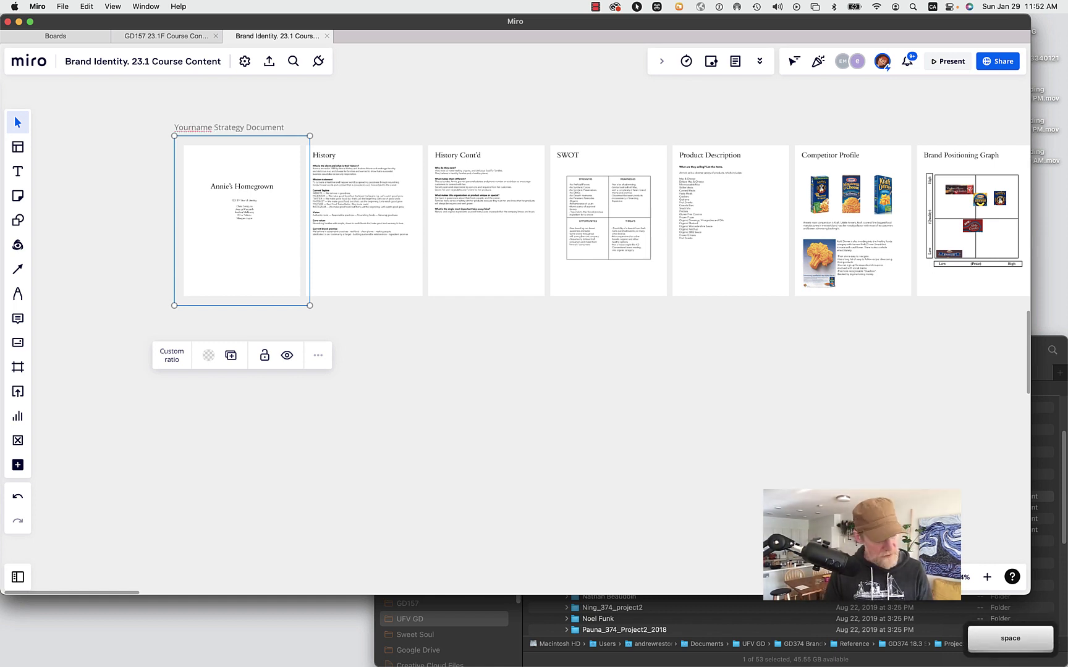
{"action": "type", "text": "23"}
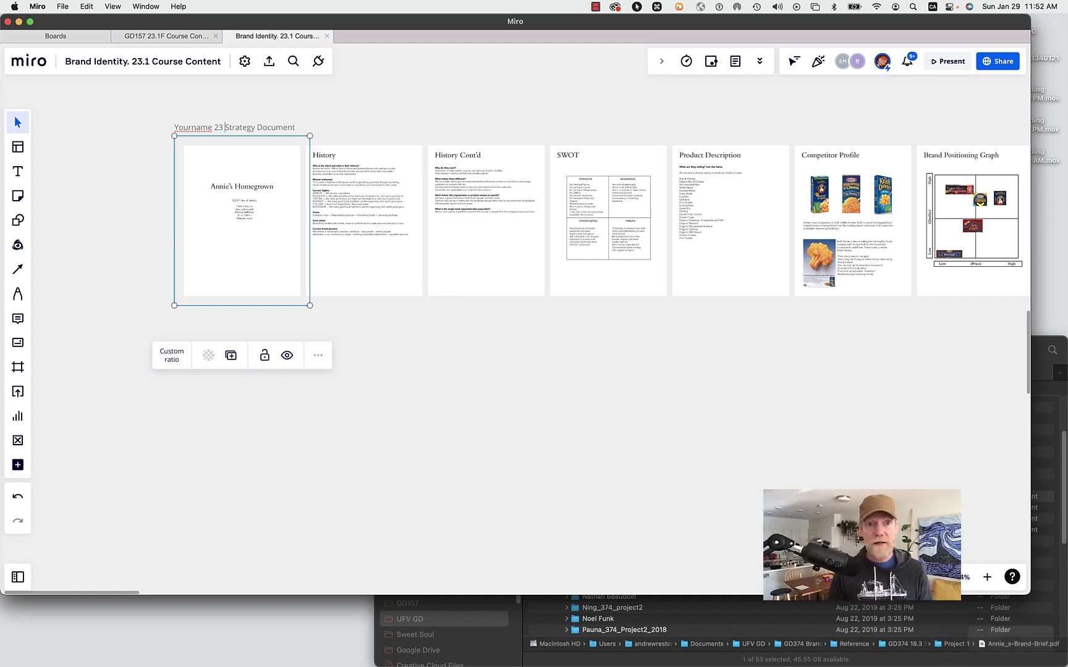
{"action": "left_click", "coordinate": [127, 189]}
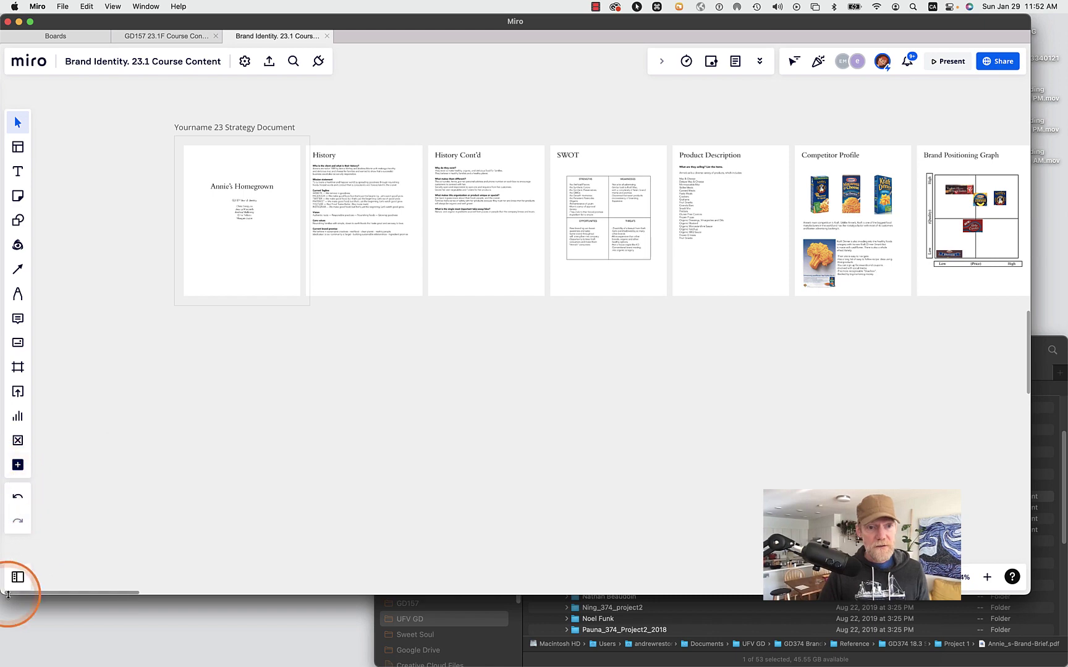
Show the frames list and zoom to frame 23, Yourname 23 Strategy Document
{"action": "left_click", "coordinate": [16, 578]}
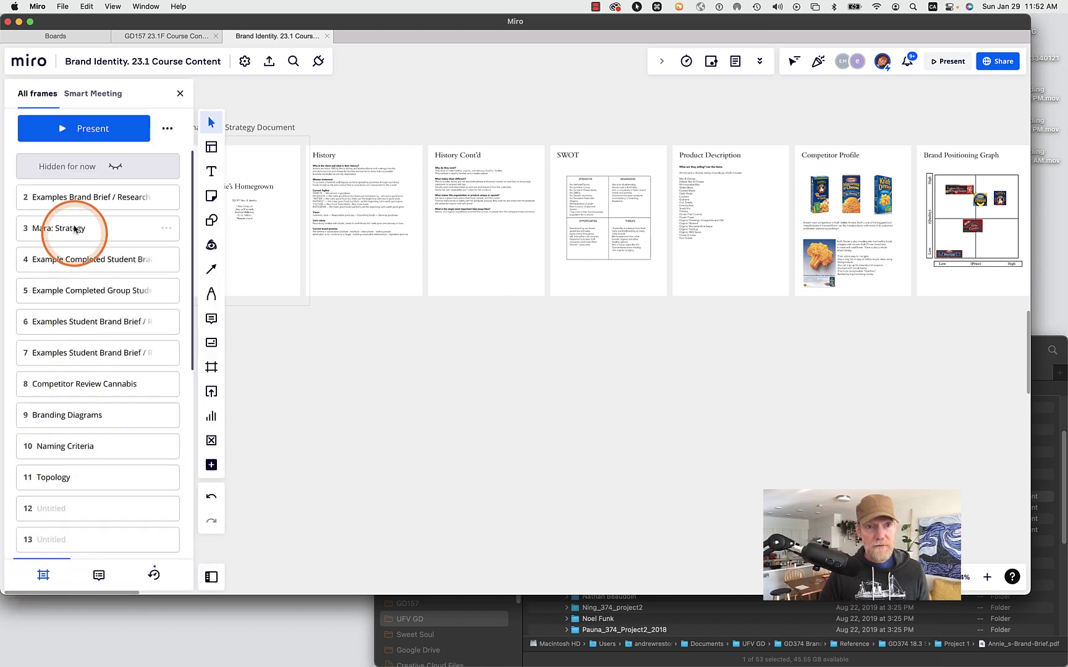
{"action": "left_click", "coordinate": [249, 131]}
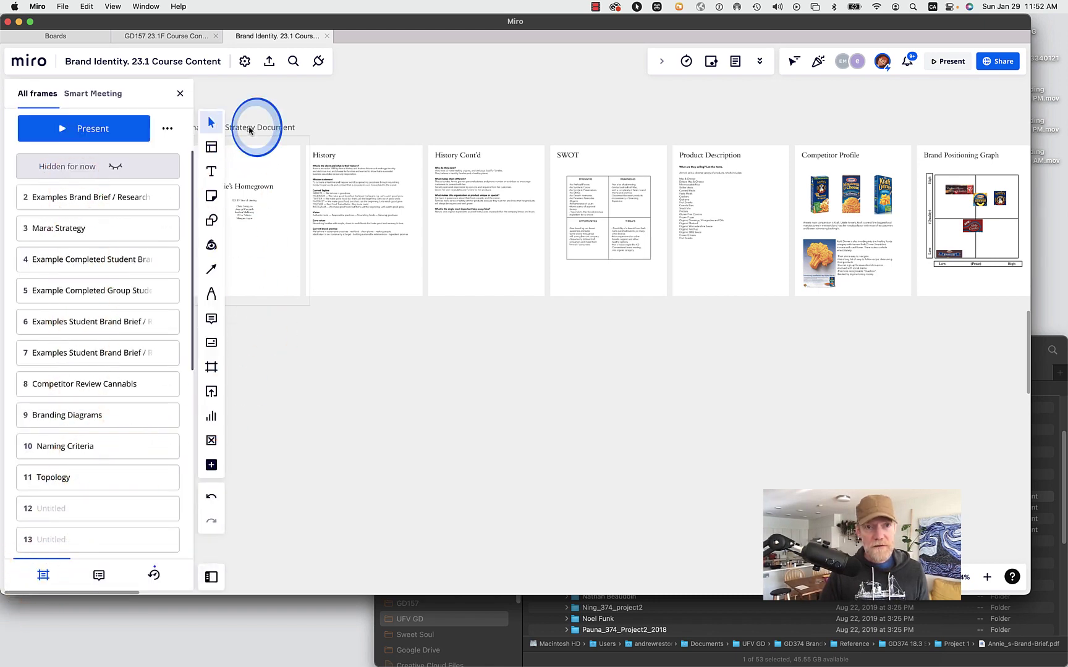
{"action": "left_click", "coordinate": [56, 505]}
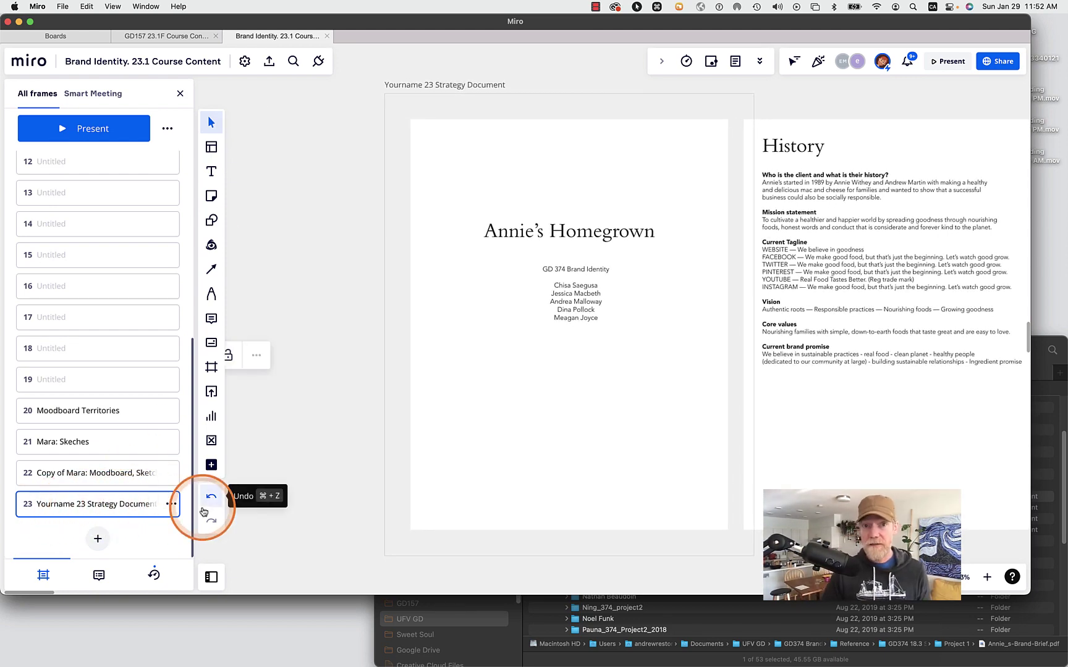
Copy the 'Yourname 23 Strategy Document' frame title text
{"action": "left_click", "coordinate": [463, 86]}
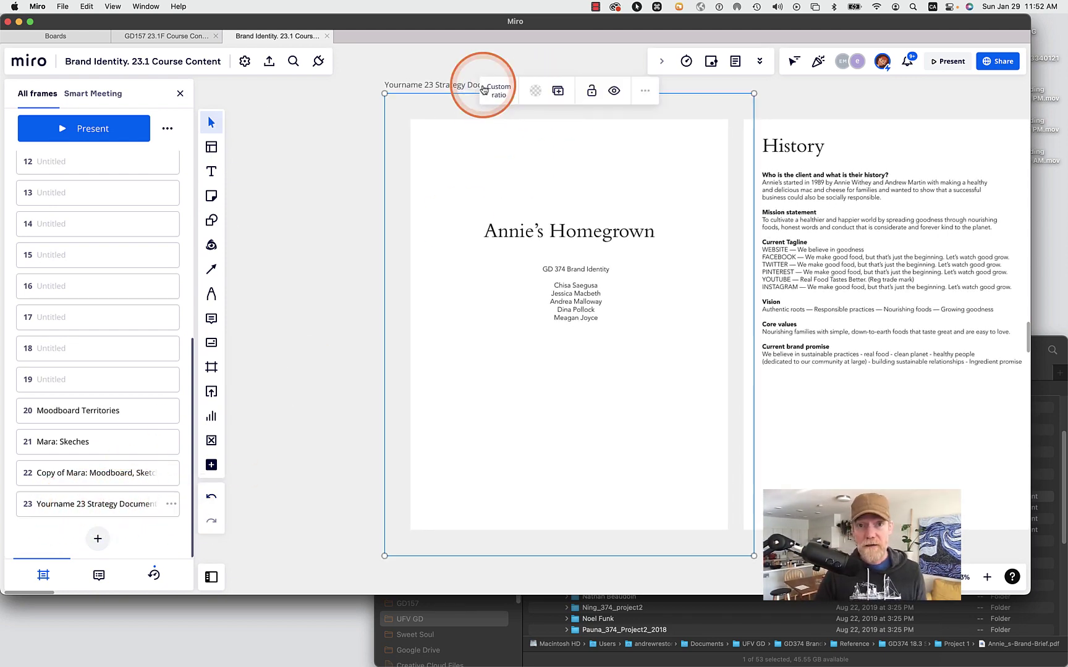
{"action": "double_click", "coordinate": [441, 86]}
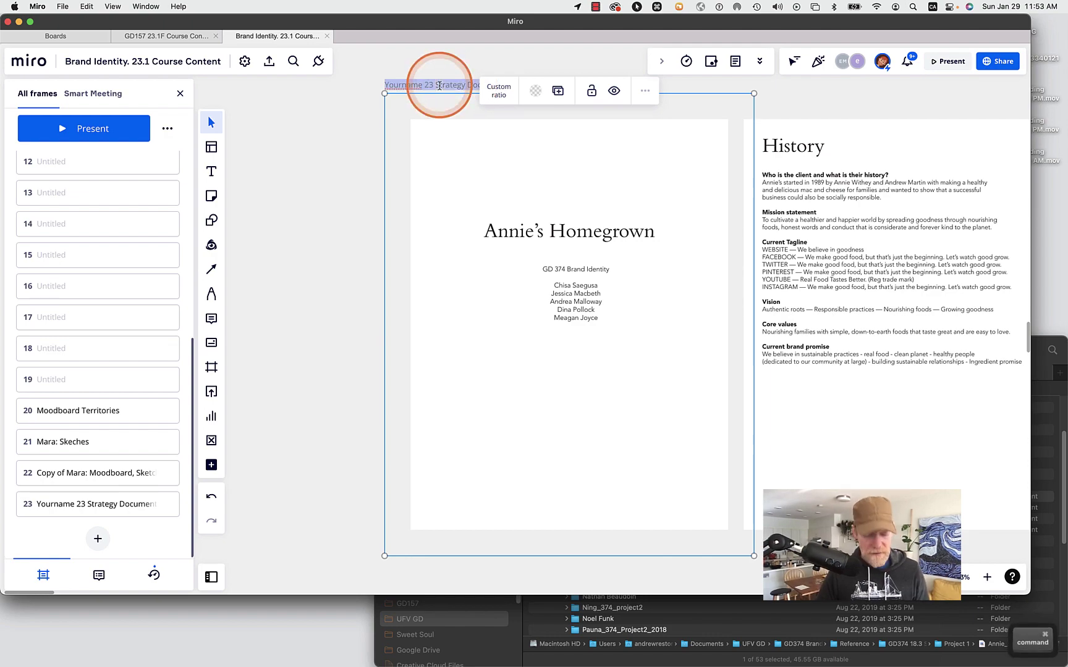
{"action": "key", "text": "cmd+z"}
{"action": "double_click", "coordinate": [417, 84]}
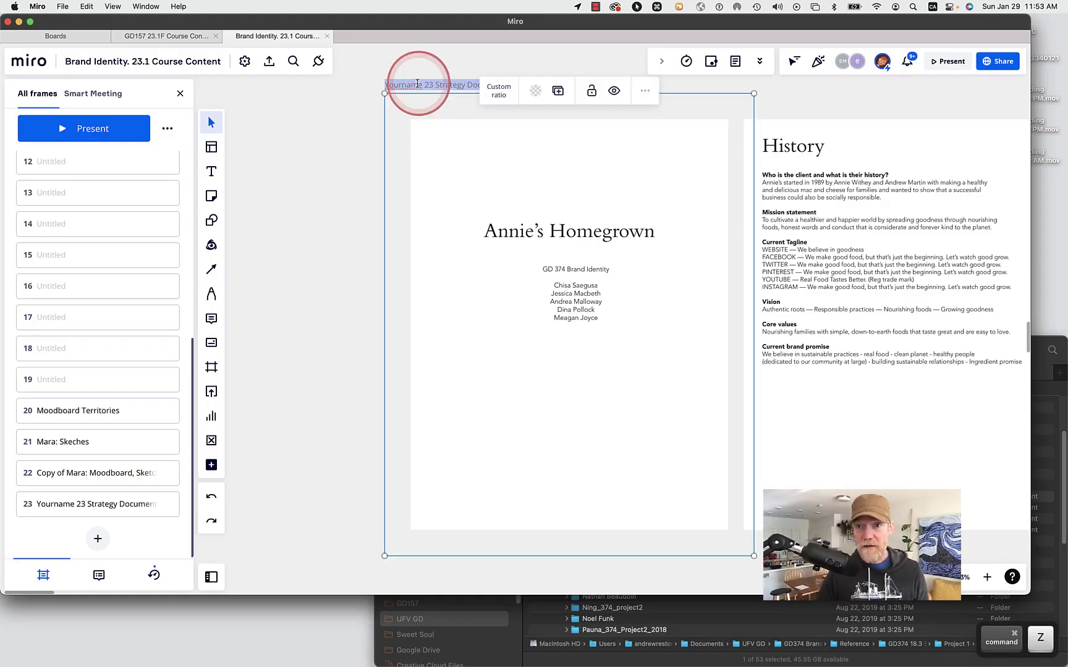
{"action": "key", "text": "super+c"}
{"action": "left_click", "coordinate": [423, 68]}
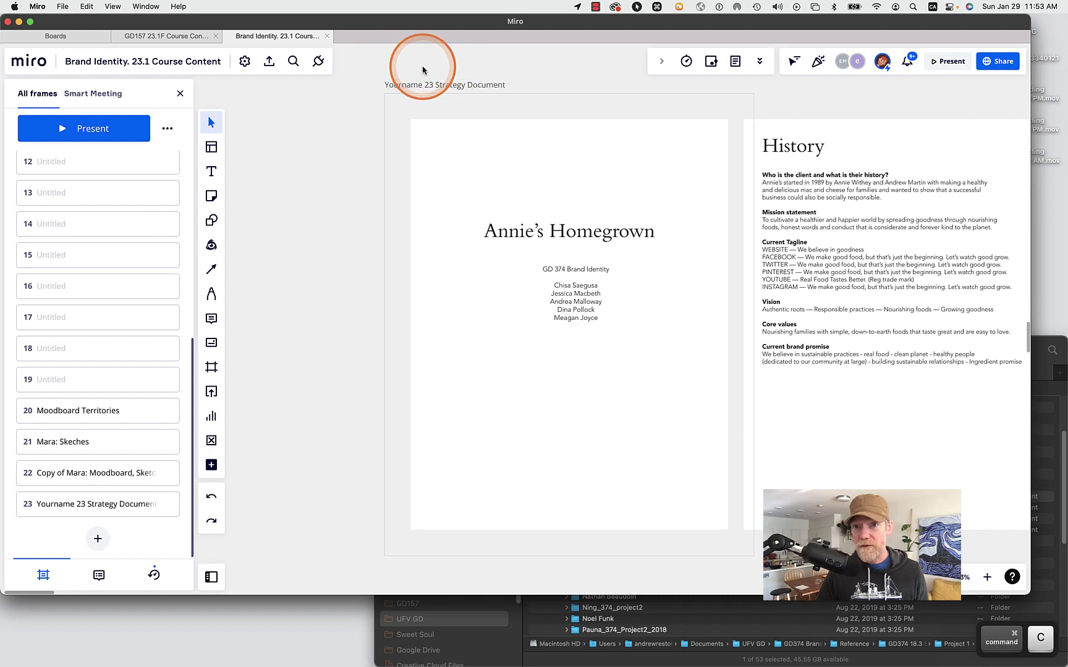
Wrap the History PDF page in a new frame
{"action": "left_click_drag", "start_coordinate": [423, 70], "coordinate": [143, 100]}
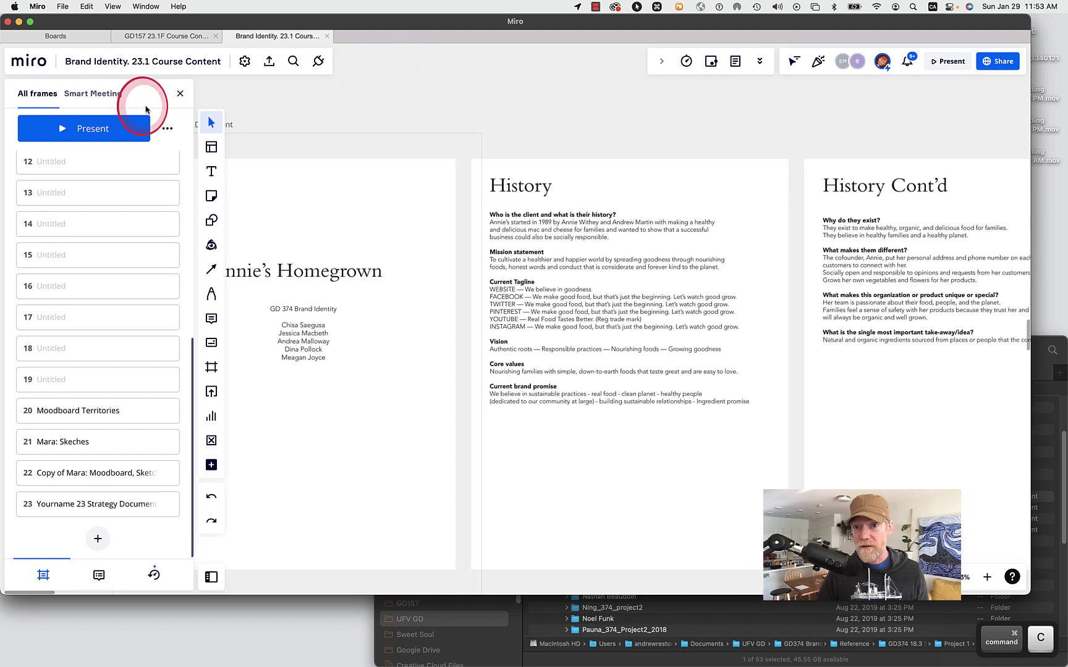
{"action": "left_click", "coordinate": [552, 187]}
{"action": "left_click", "coordinate": [767, 109]}
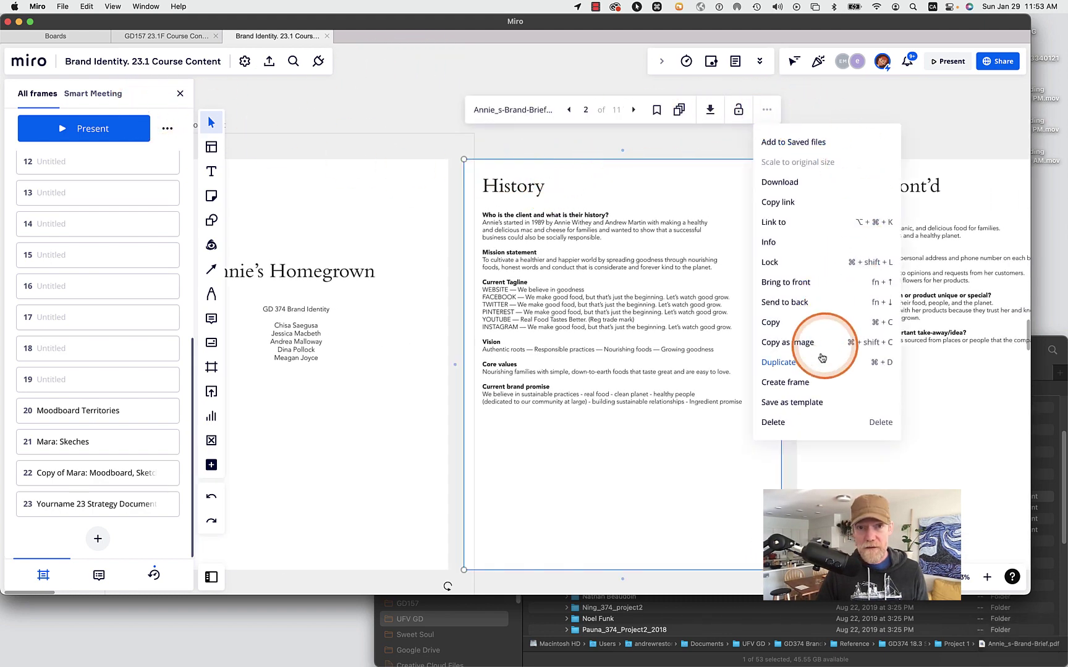
{"action": "left_click", "coordinate": [800, 382]}
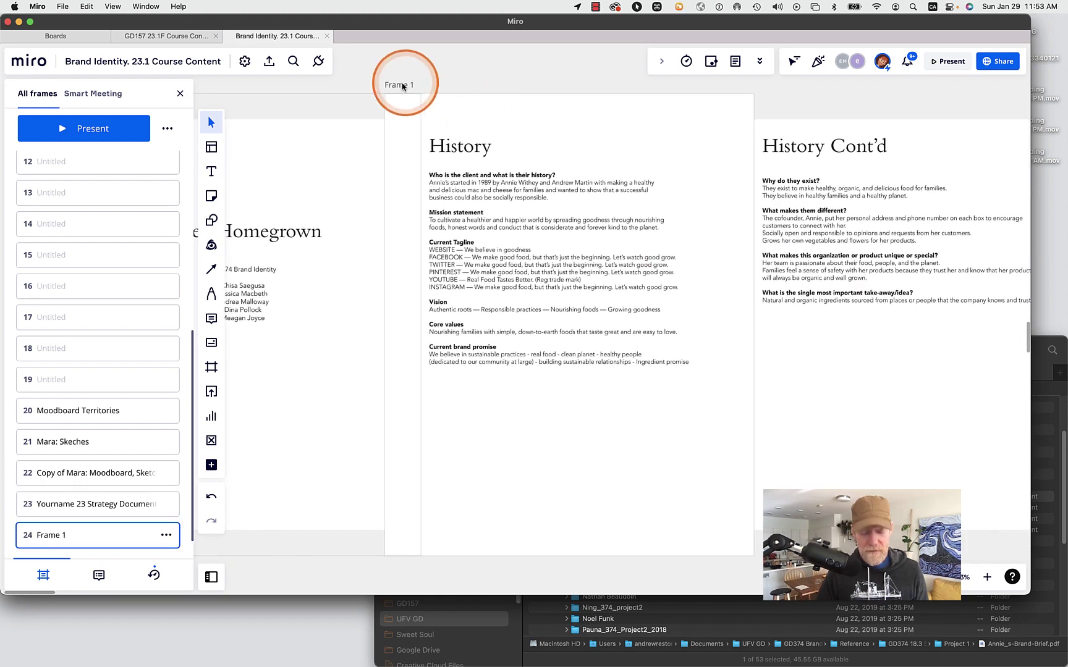
Title the History frame 'Yourname 23 Strategy Document 2', set its fill, and view it
{"action": "left_click", "coordinate": [403, 85]}
{"action": "left_click", "coordinate": [400, 84]}
{"action": "key", "text": "super+v"}
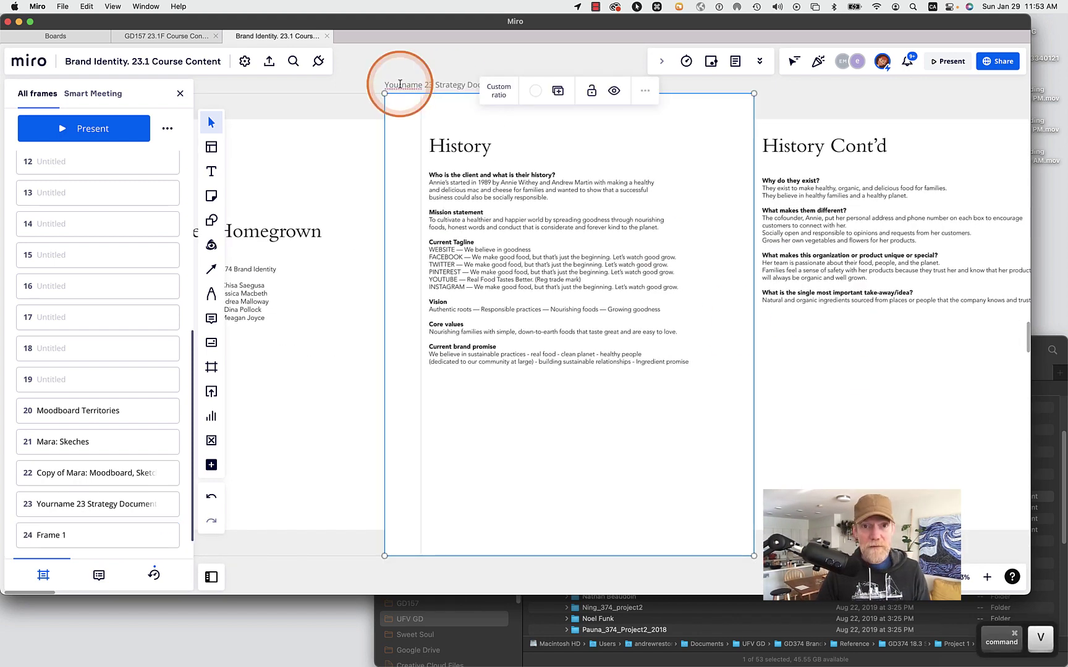
{"action": "left_click", "coordinate": [535, 91]}
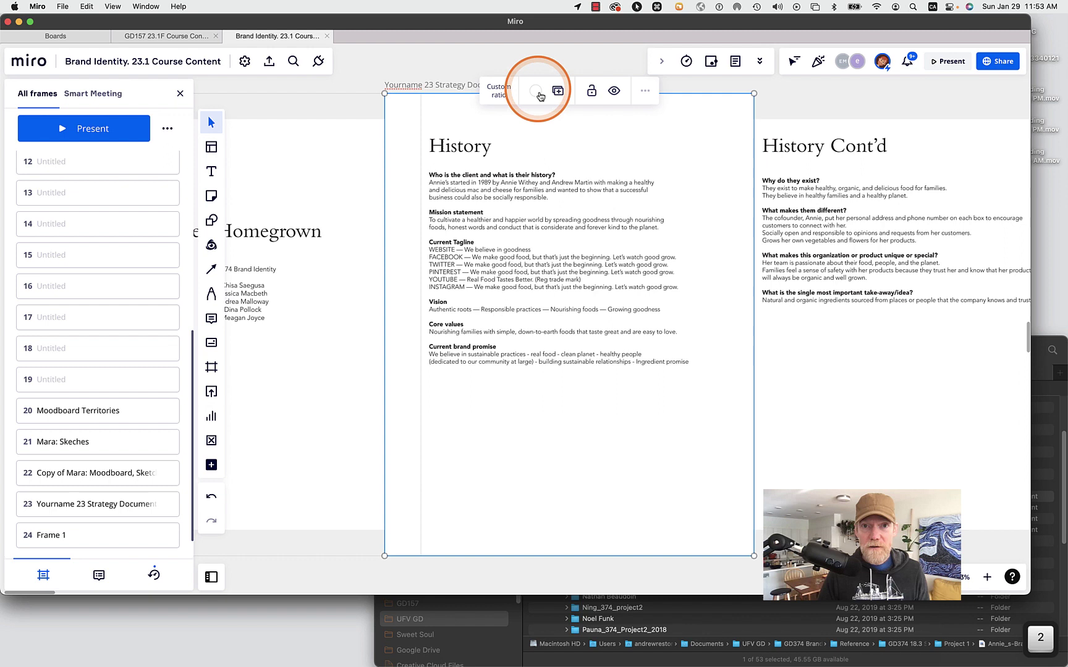
{"action": "left_click", "coordinate": [502, 121]}
{"action": "left_click", "coordinate": [463, 67]}
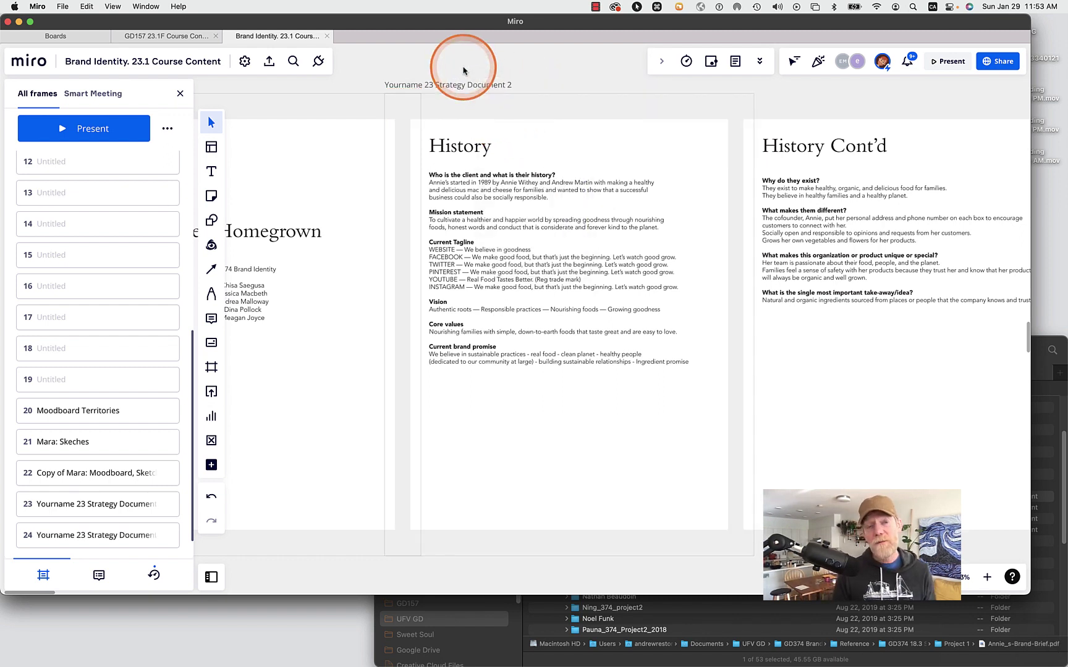
{"action": "left_click", "coordinate": [69, 504]}
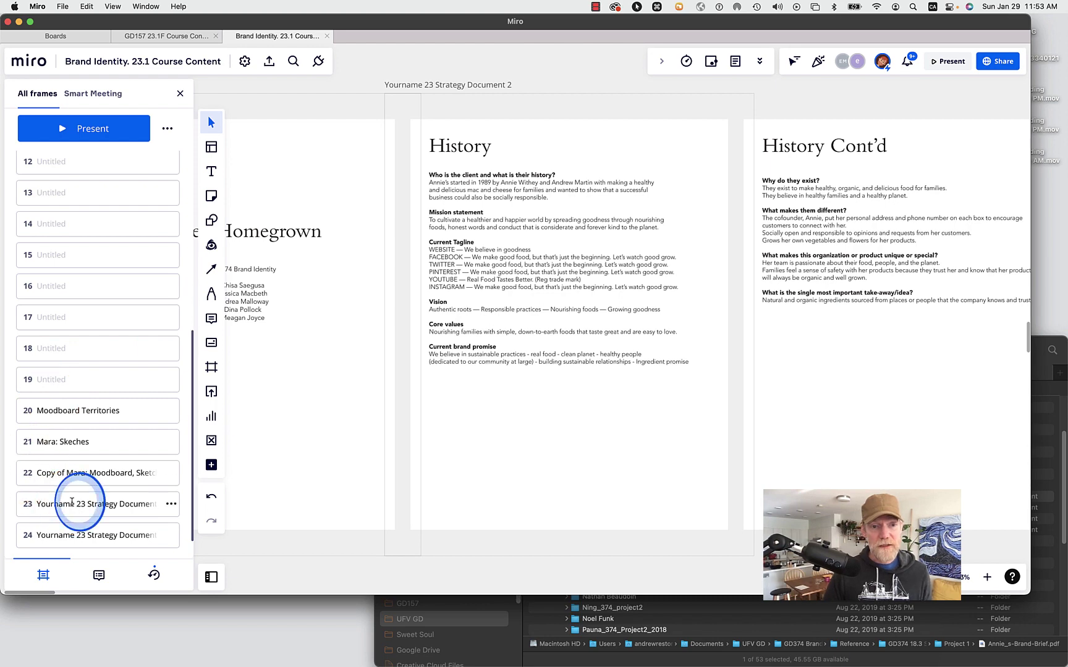
{"action": "left_click", "coordinate": [29, 541]}
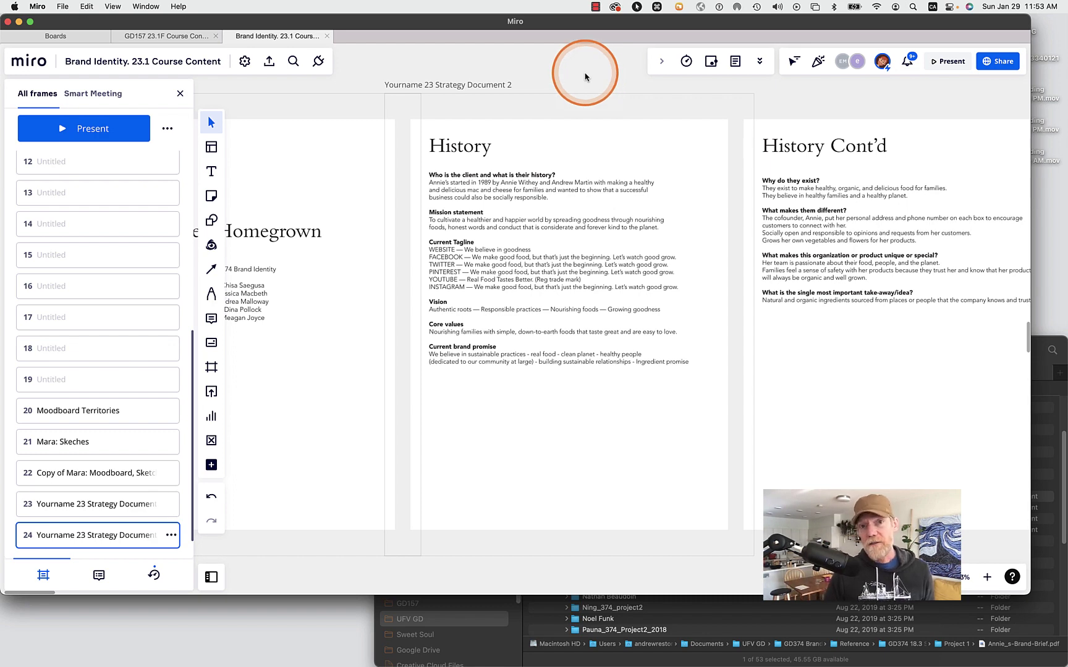
Select the Brand Positioning Graph and Target Audience pages and create one frame around both
{"action": "scroll", "coordinate": [584, 77], "scroll_direction": "down", "scroll_amount": 5}
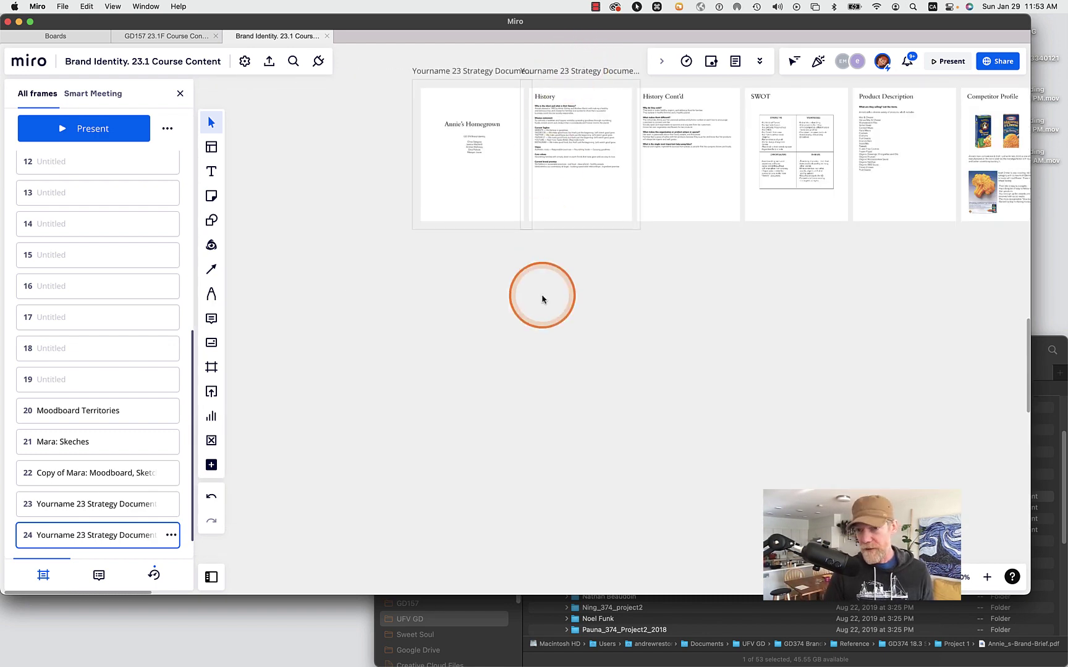
{"action": "key", "text": "space"}
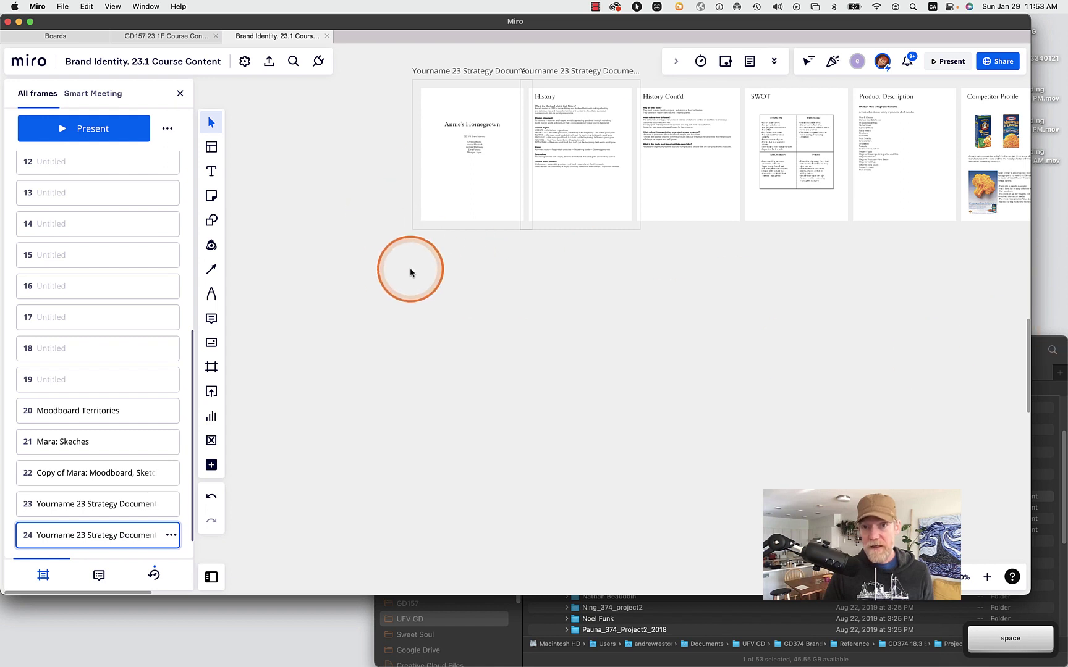
{"action": "left_click", "coordinate": [437, 284]}
{"action": "left_click_drag", "start_coordinate": [437, 278], "coordinate": [319, 391]}
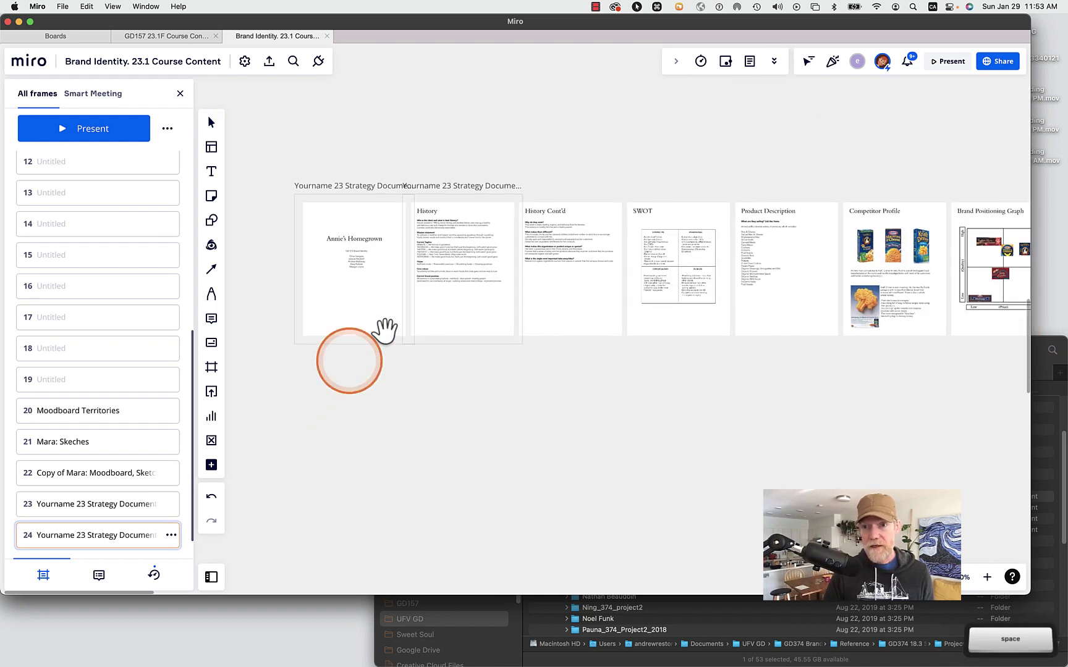
{"action": "left_click_drag", "start_coordinate": [741, 386], "coordinate": [498, 391]}
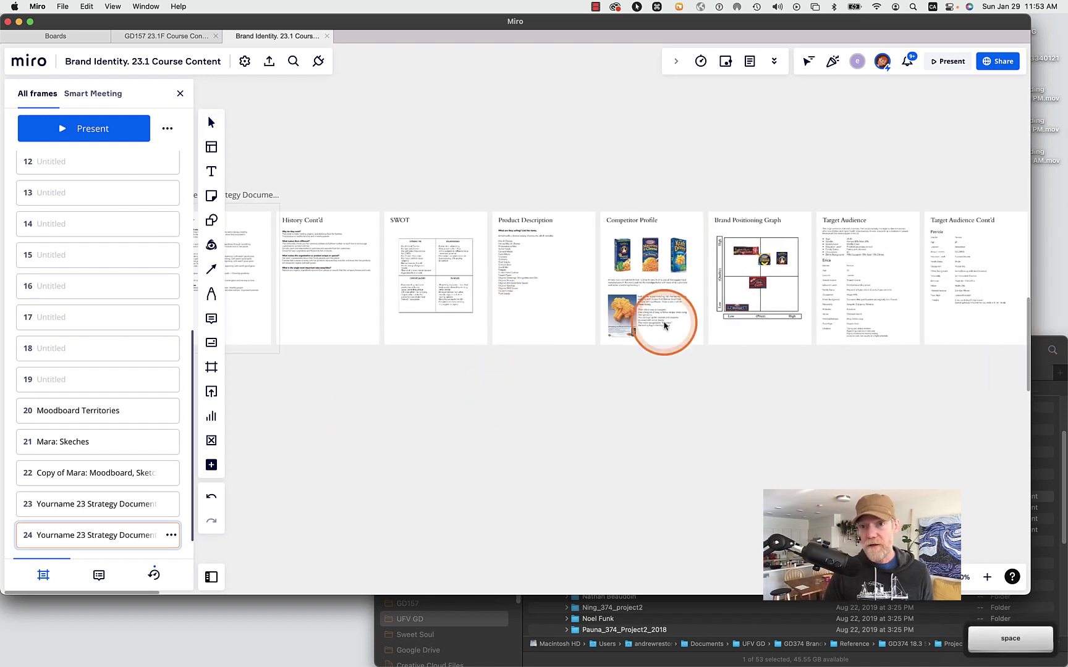
{"action": "left_click", "coordinate": [928, 315]}
{"action": "left_click", "coordinate": [773, 274]}
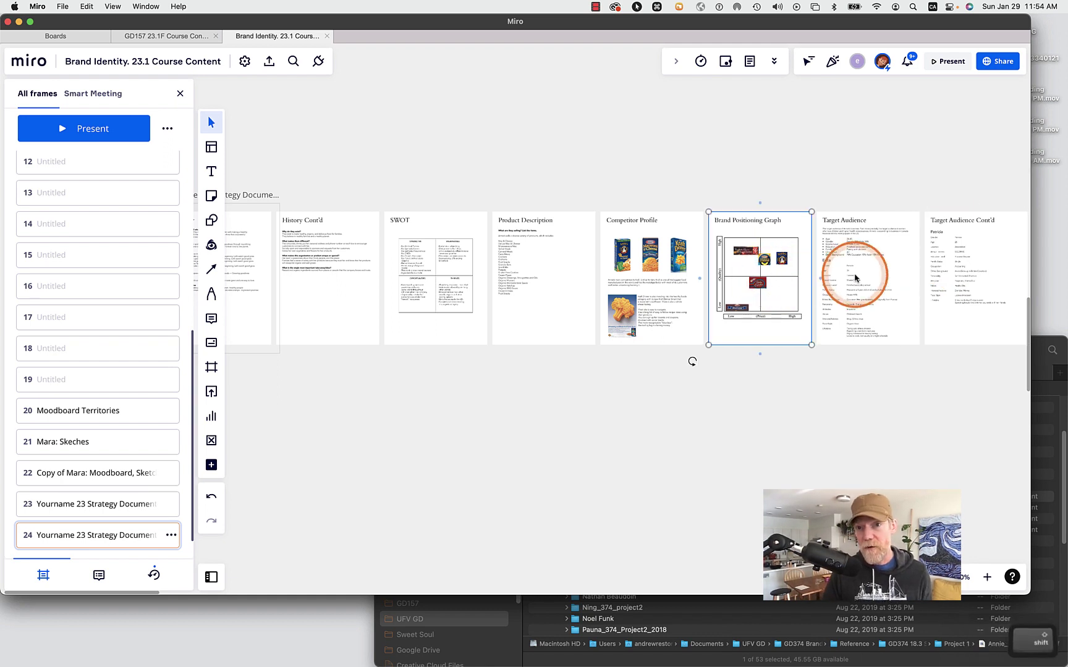
{"action": "left_click", "coordinate": [877, 278], "text": "shift"}
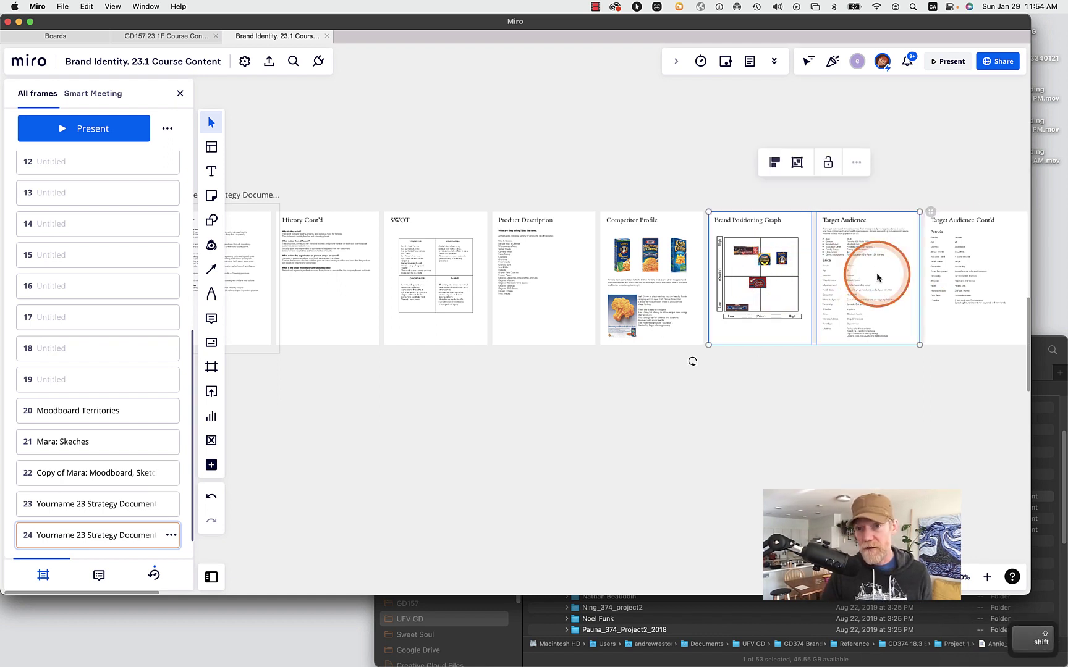
{"action": "right_click", "coordinate": [877, 278]}
{"action": "left_click", "coordinate": [927, 460]}
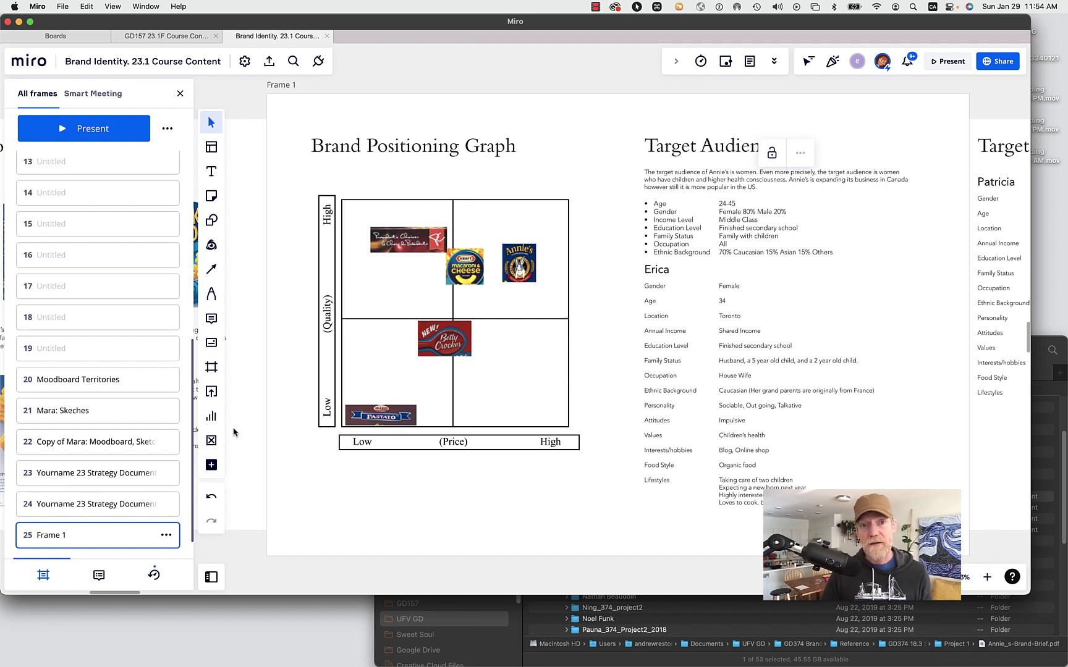
Remove the new frame's background fill so it is transparent
{"action": "left_click", "coordinate": [286, 87]}
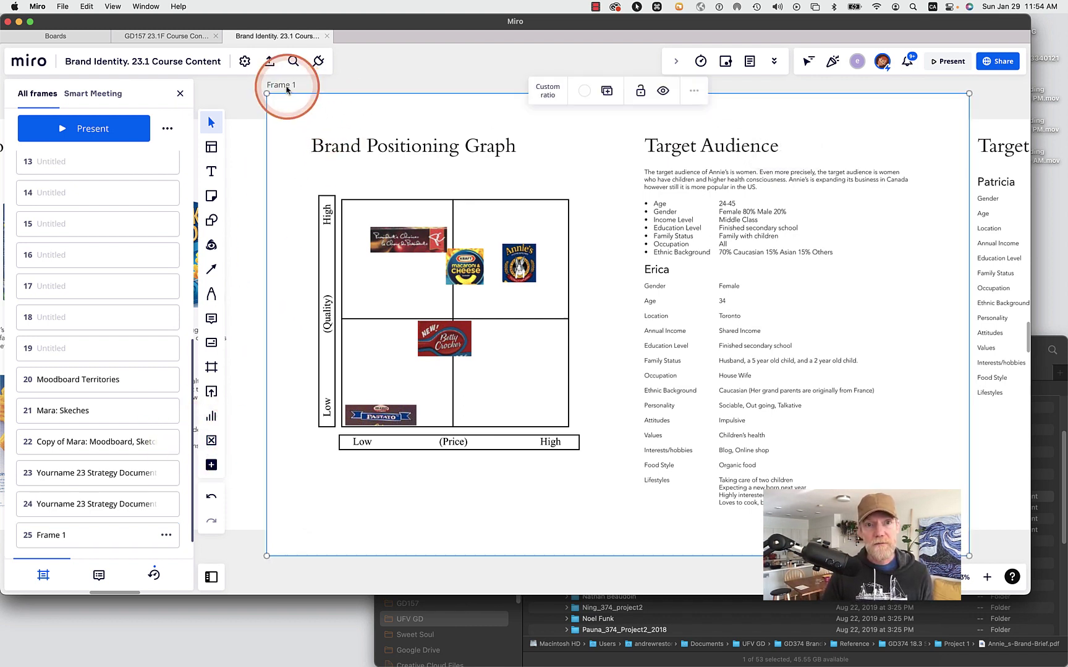
{"action": "left_click", "coordinate": [584, 91]}
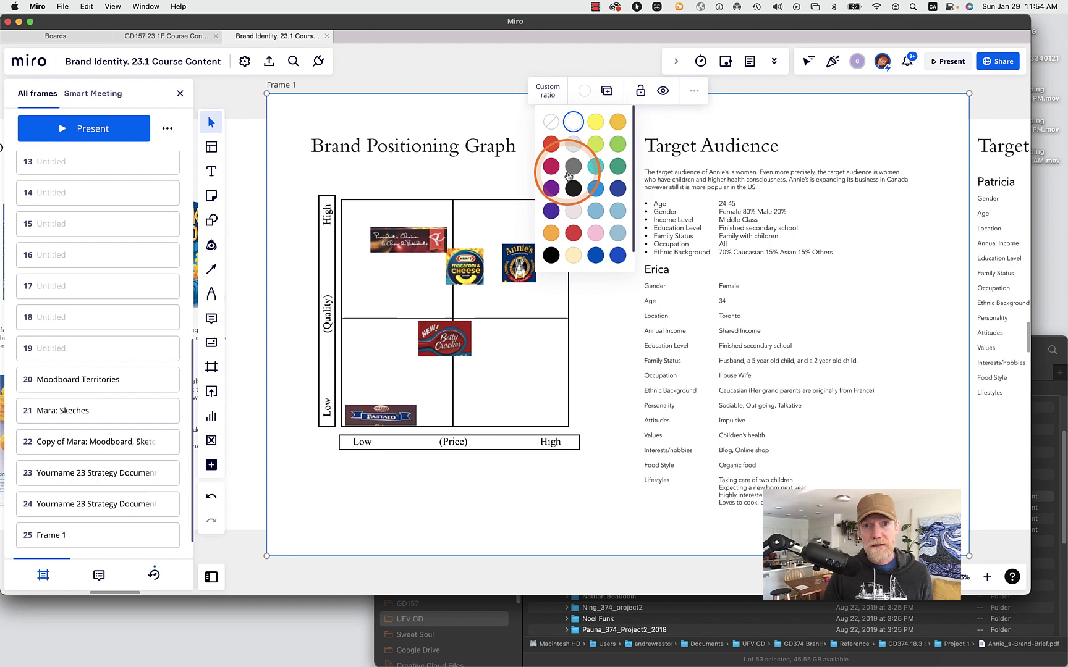
{"action": "left_click", "coordinate": [443, 53]}
{"action": "scroll", "coordinate": [446, 60], "scroll_direction": "down", "scroll_amount": 5}
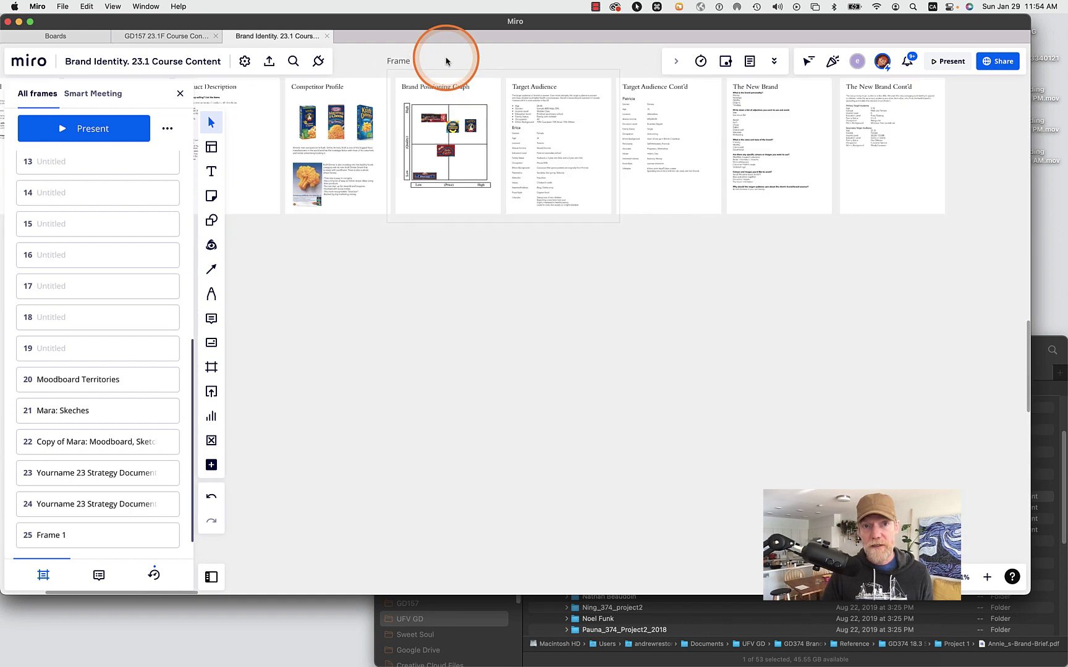
Rename the frame to 'Yourname 23 Strategy Document 4'
{"action": "left_click", "coordinate": [427, 57]}
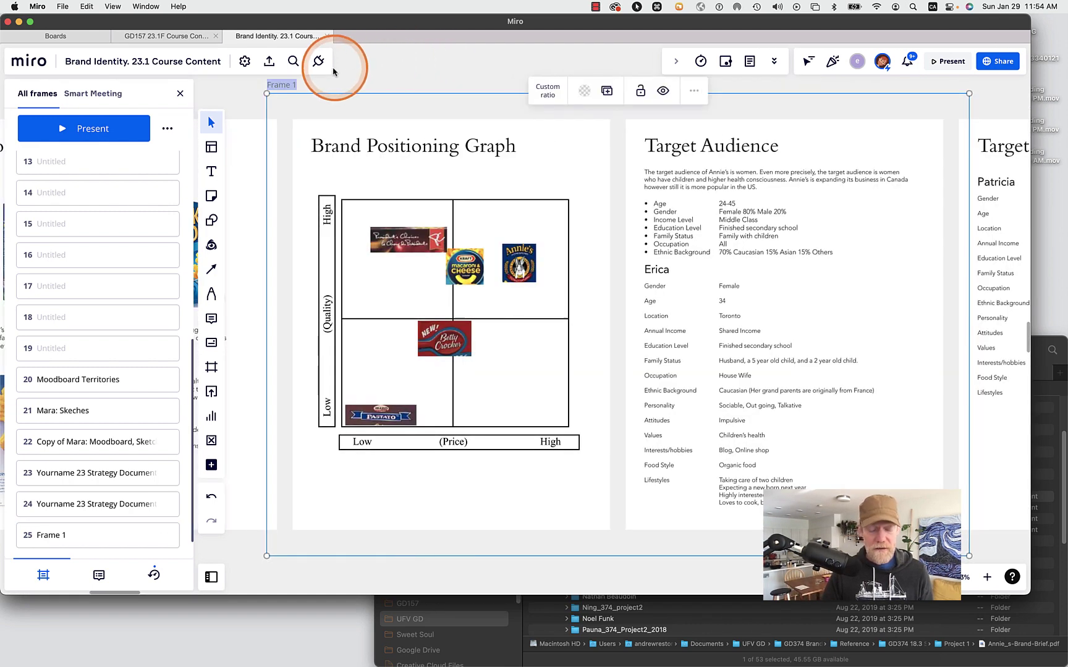
{"action": "type", "text": "Yourname 23 Strategy Document"}
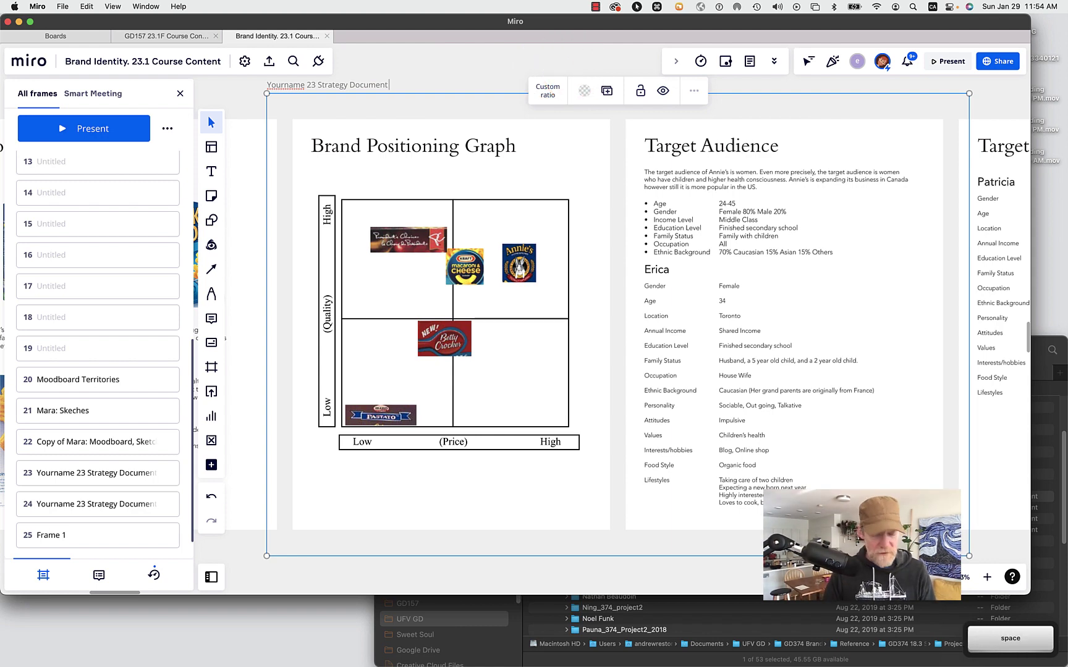
{"action": "type", "text": "4"}
{"action": "left_click", "coordinate": [488, 52]}
{"action": "scroll", "coordinate": [470, 68], "scroll_direction": "down", "scroll_amount": 3}
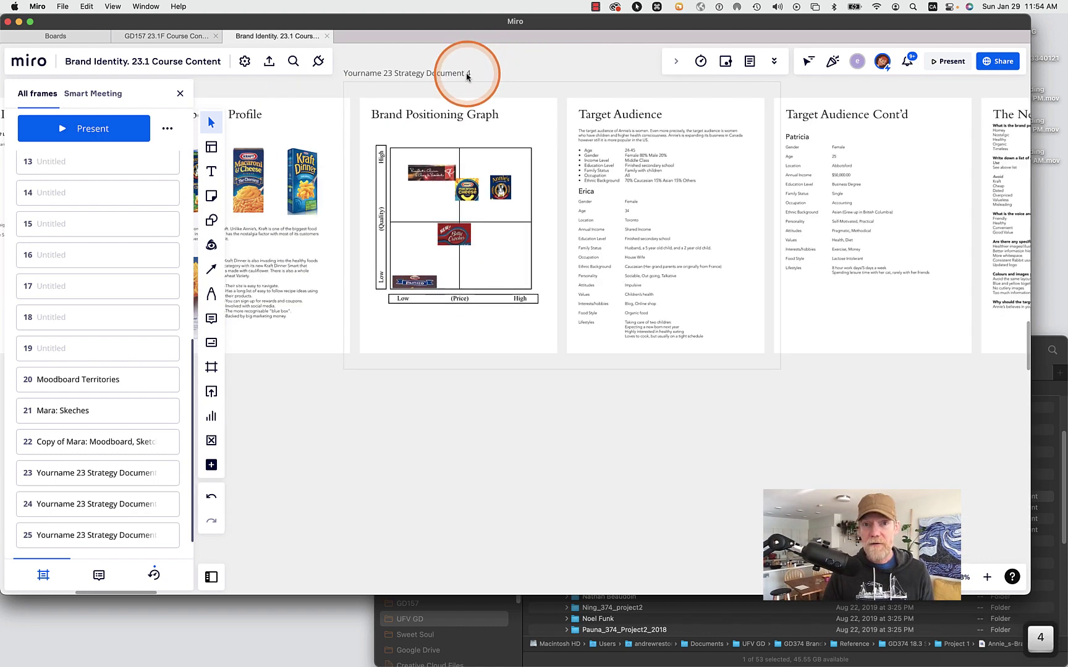
{"action": "key", "text": "space"}
{"action": "left_click_drag", "start_coordinate": [517, 374], "coordinate": [517, 504]}
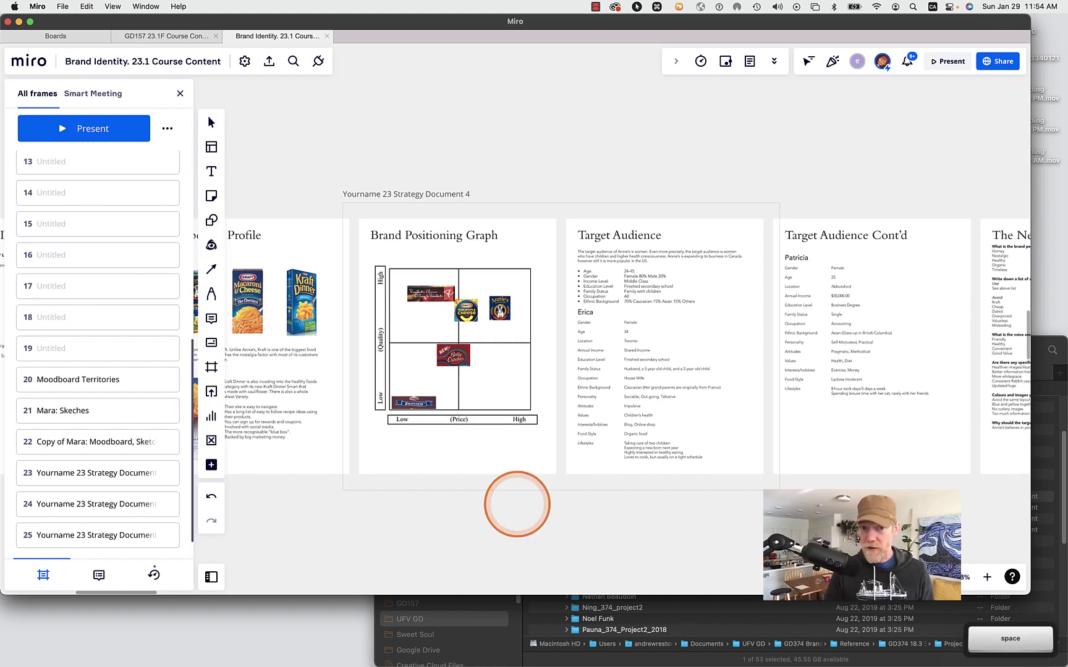
{"action": "scroll", "coordinate": [578, 133], "scroll_direction": "down", "scroll_amount": 5}
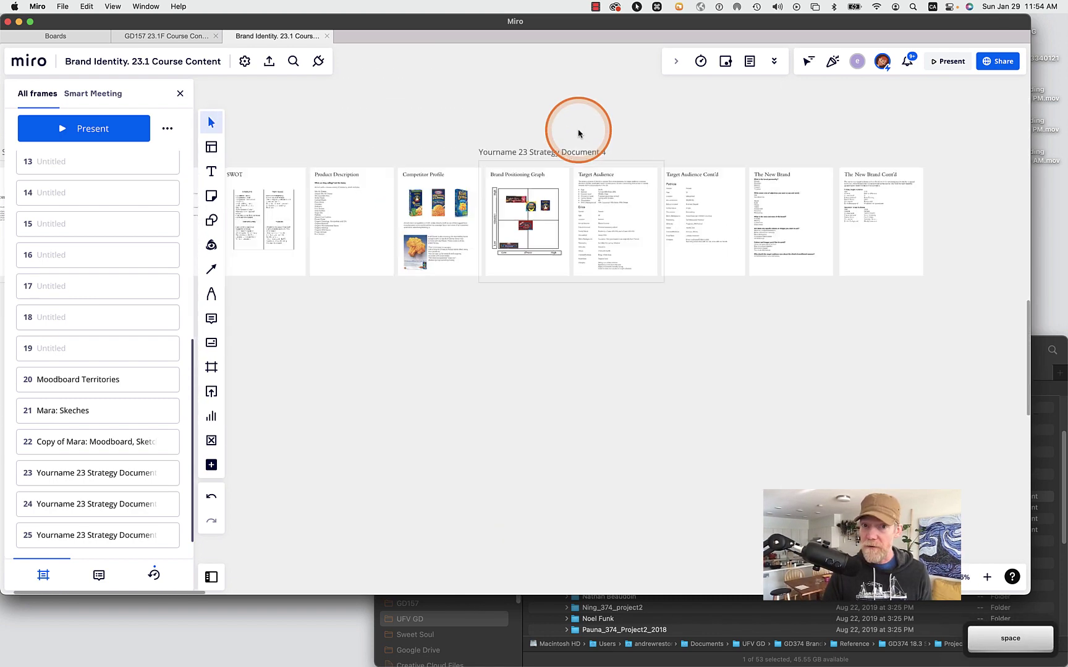
Zoom out and pan right to the example frames, selecting the Competitor Review Cannabis frame contents
{"action": "key", "text": "space"}
{"action": "left_click_drag", "start_coordinate": [565, 96], "coordinate": [771, 301]}
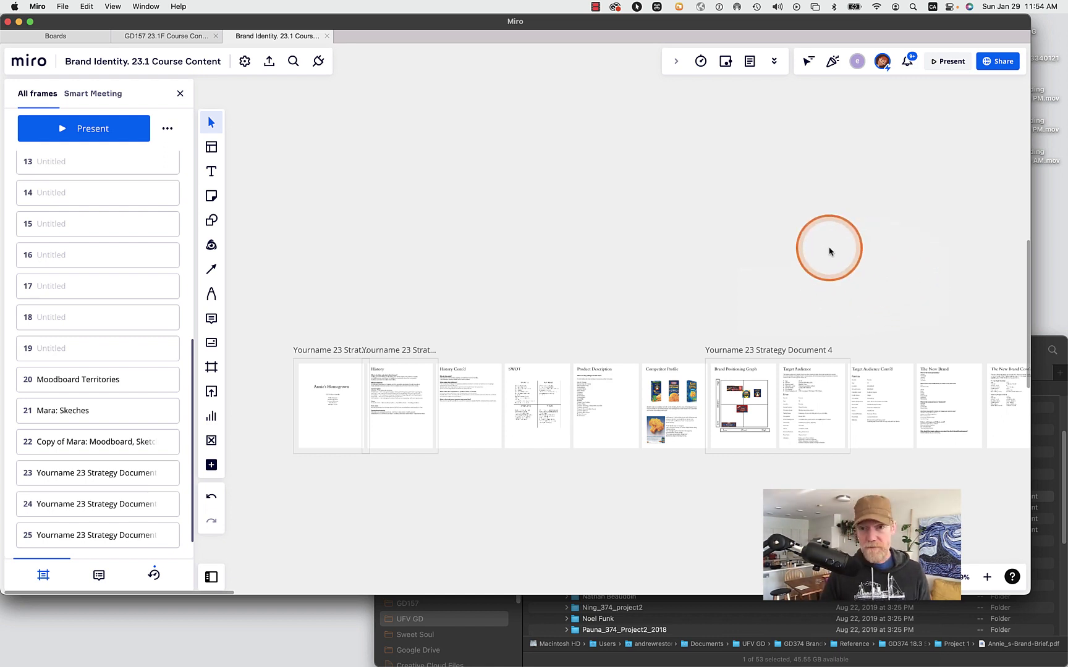
{"action": "key", "text": "space"}
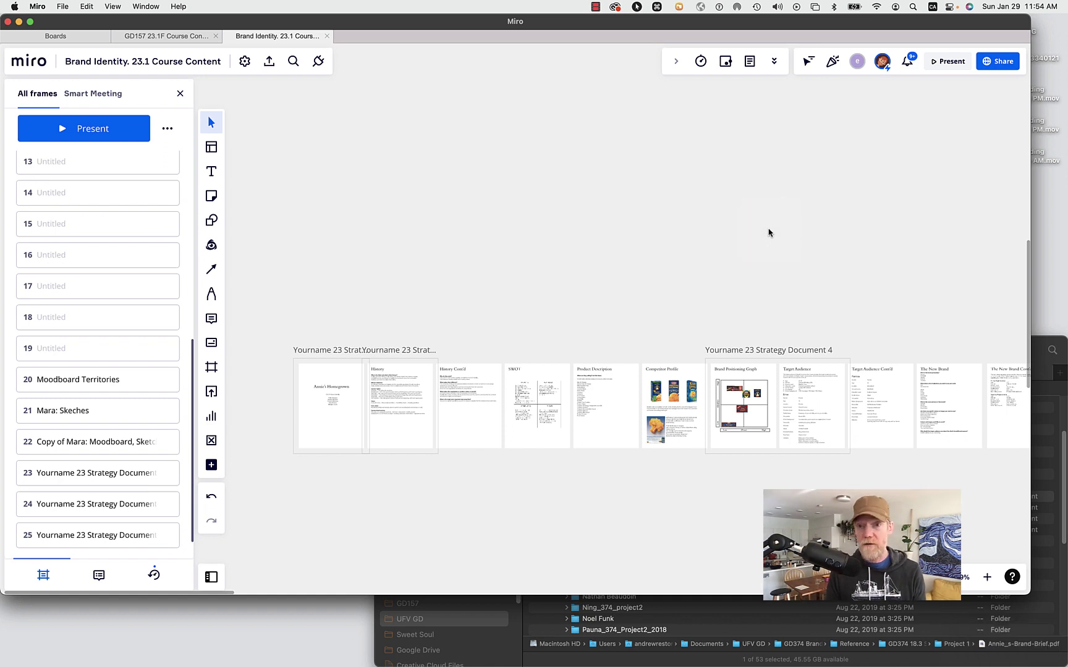
{"action": "scroll", "coordinate": [768, 233], "scroll_direction": "down", "scroll_amount": 5}
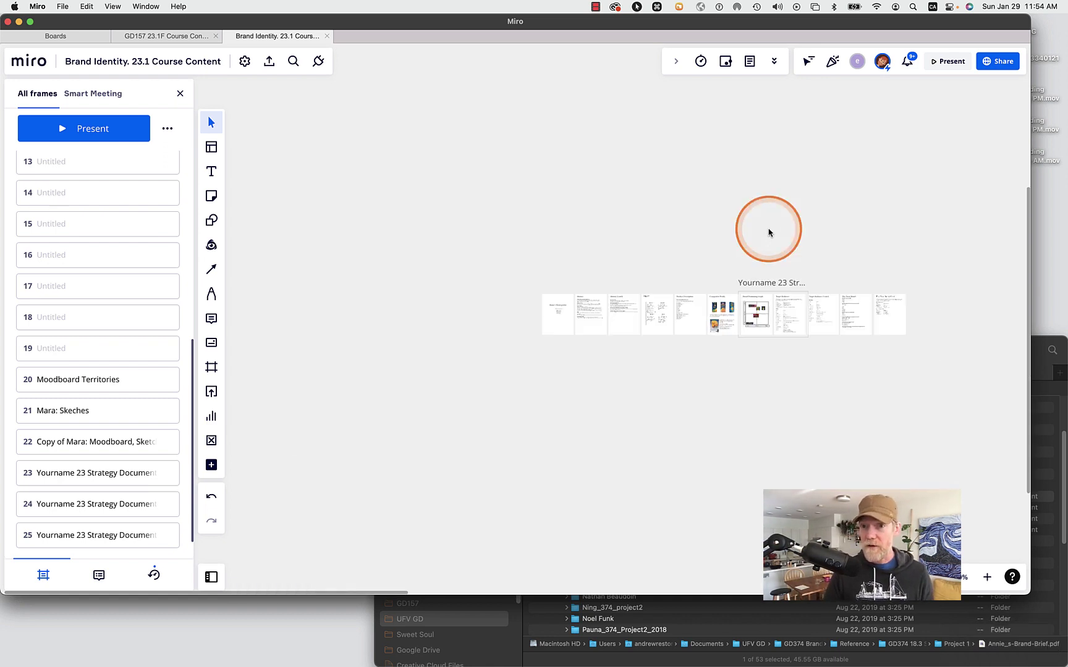
{"action": "left_click_drag", "start_coordinate": [768, 233], "coordinate": [520, 351]}
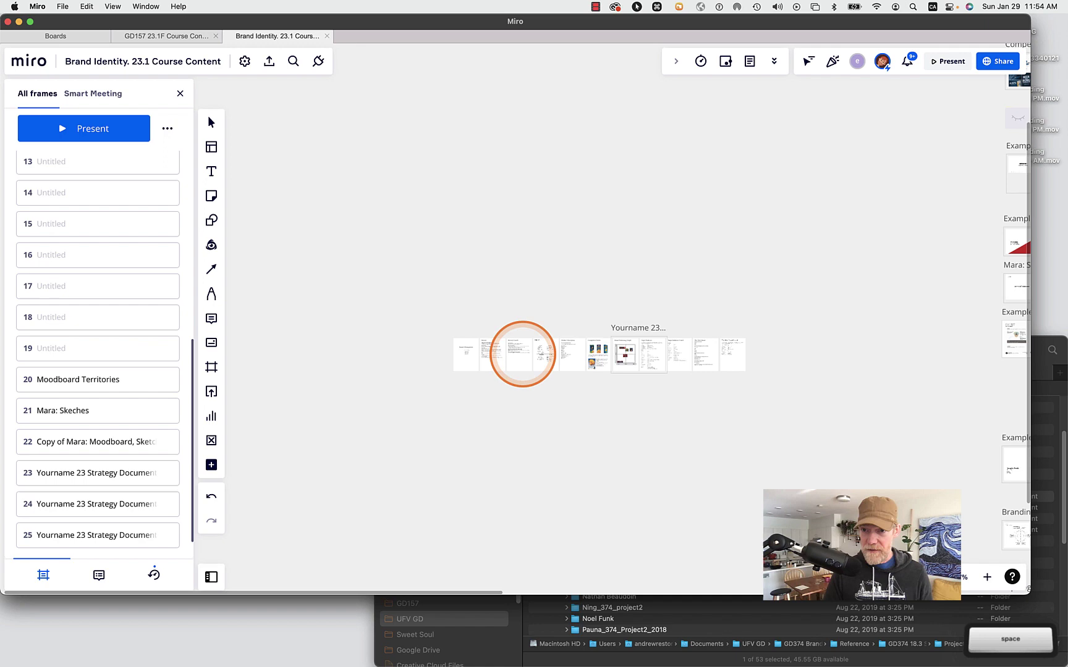
{"action": "scroll", "coordinate": [551, 317], "scroll_direction": "right", "scroll_amount": 4}
{"action": "scroll", "coordinate": [550, 317], "scroll_direction": "up", "scroll_amount": 3}
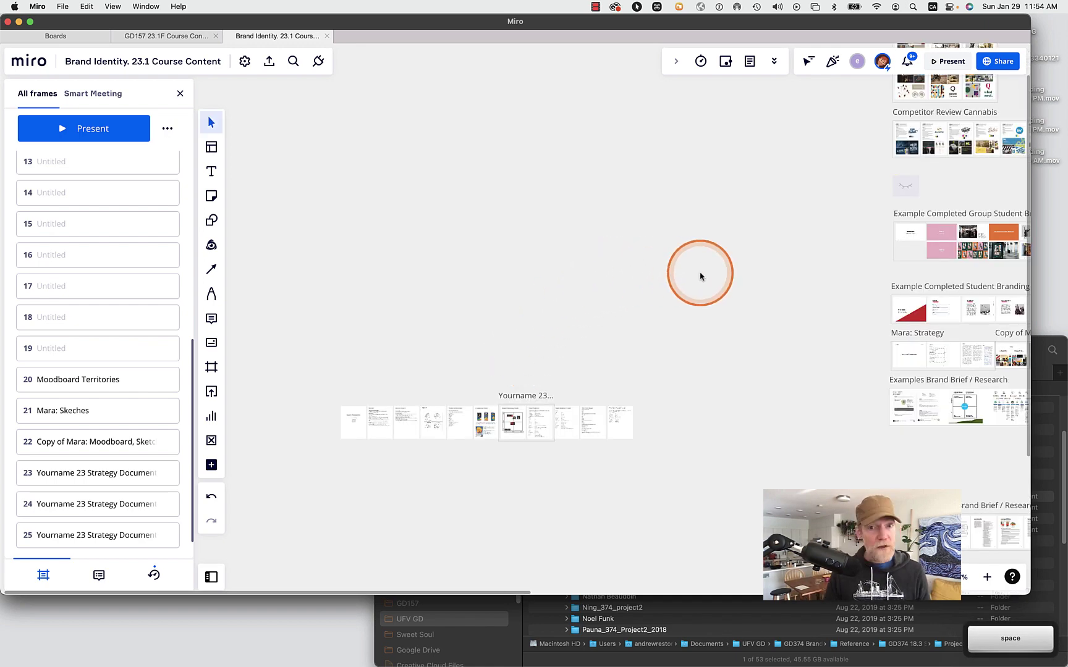
{"action": "left_click", "coordinate": [713, 241]}
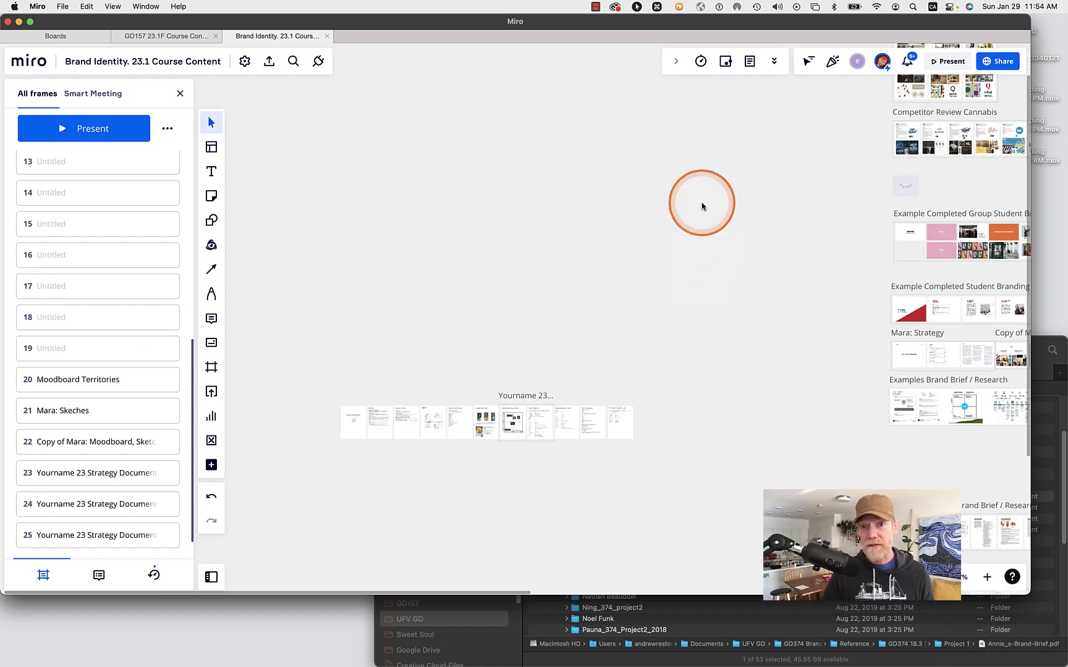
{"action": "scroll", "coordinate": [702, 206], "scroll_direction": "down", "scroll_amount": 2}
{"action": "left_click_drag", "start_coordinate": [698, 202], "coordinate": [560, 265]}
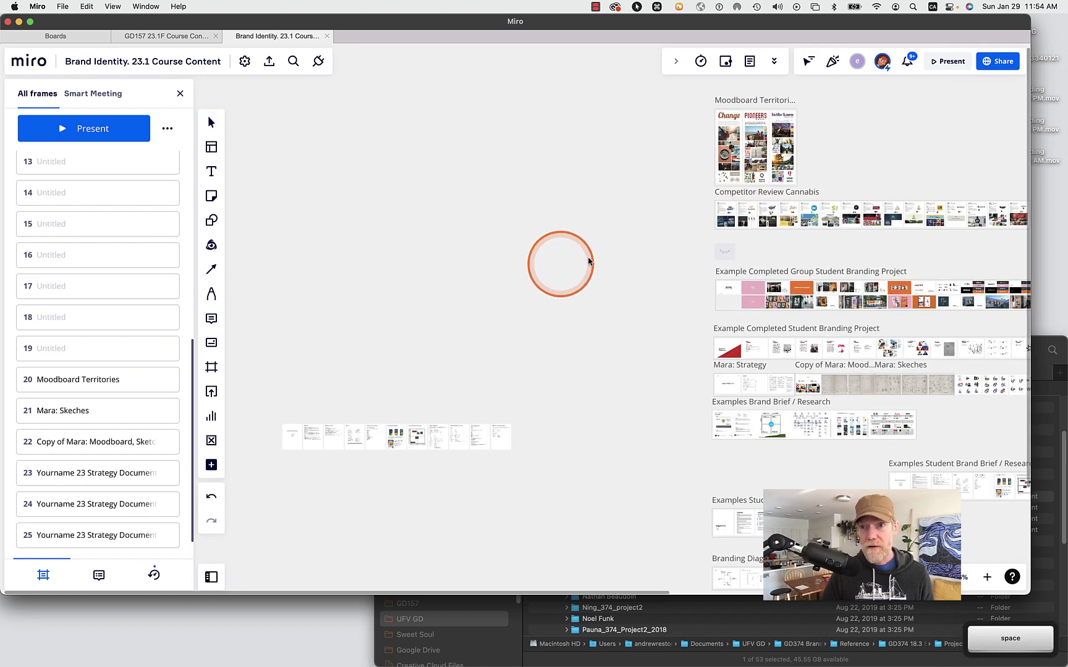
{"action": "left_click_drag", "start_coordinate": [661, 205], "coordinate": [989, 241]}
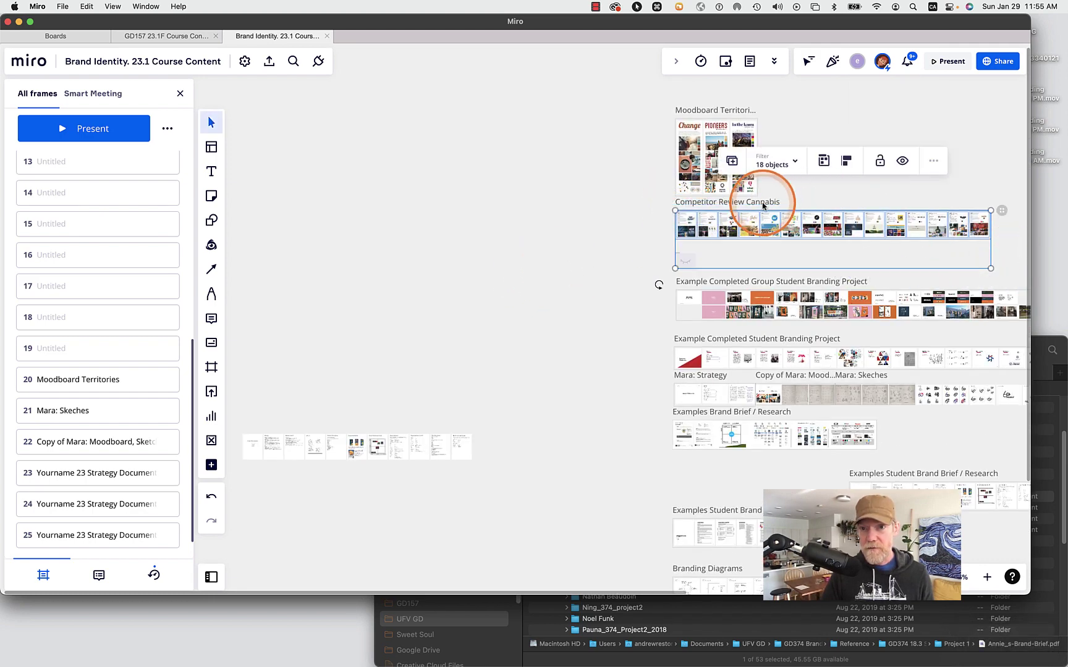
Move only the Competitor Review Cannabis image row directly above the Strategy Document 4 page row
{"action": "left_click", "coordinate": [693, 262], "text": "shift"}
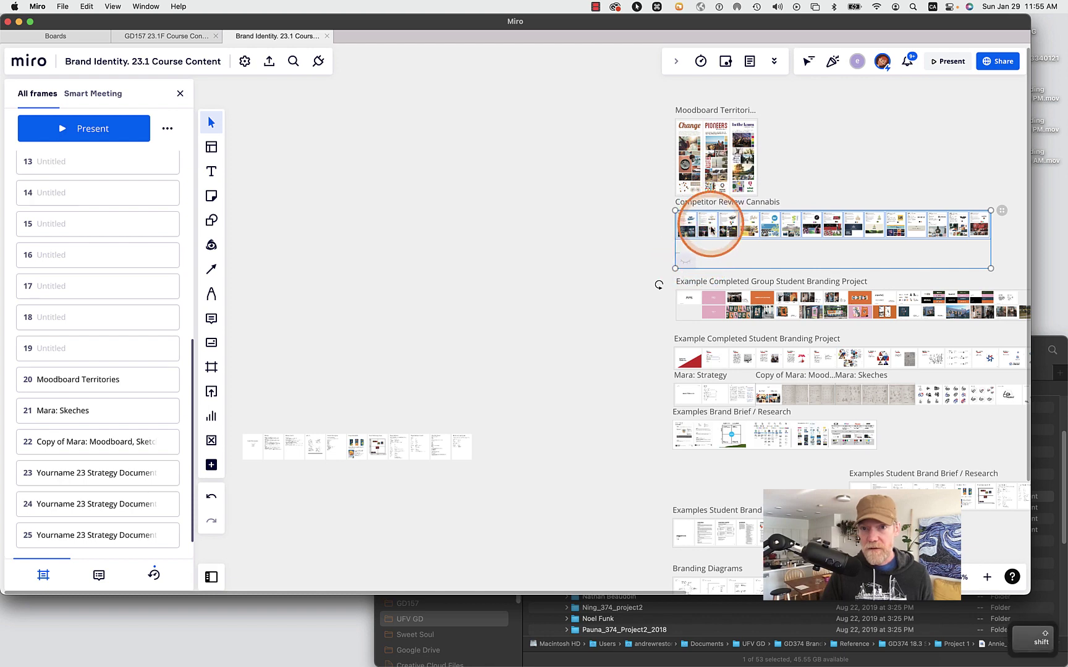
{"action": "left_click_drag", "start_coordinate": [652, 207], "coordinate": [999, 246]}
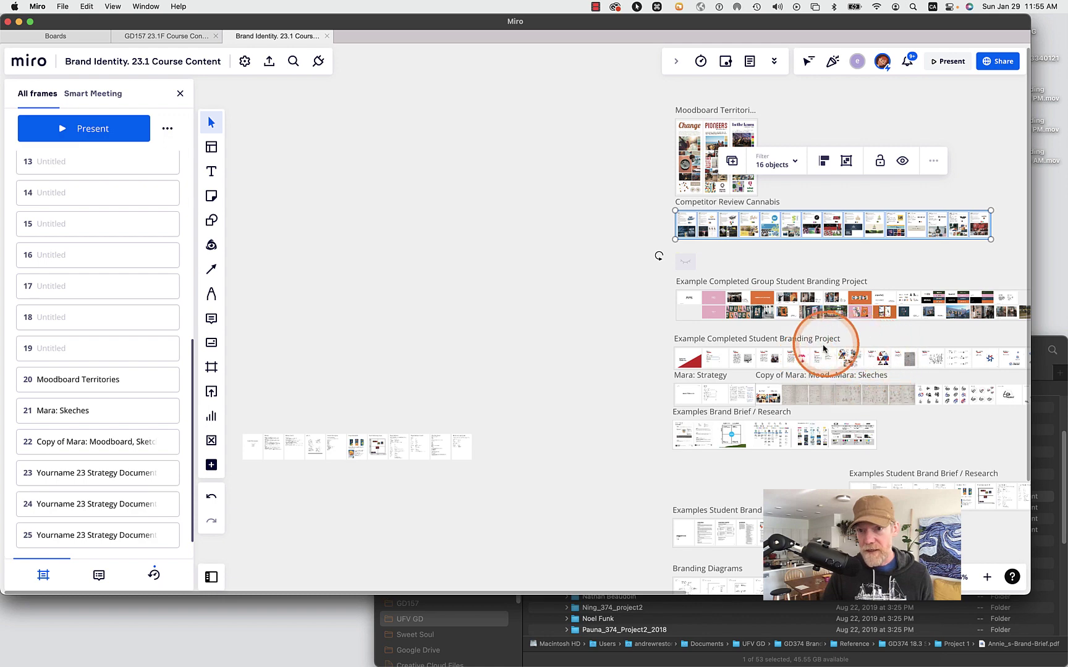
{"action": "left_click_drag", "start_coordinate": [762, 206], "coordinate": [376, 391]}
{"action": "left_click", "coordinate": [449, 522]}
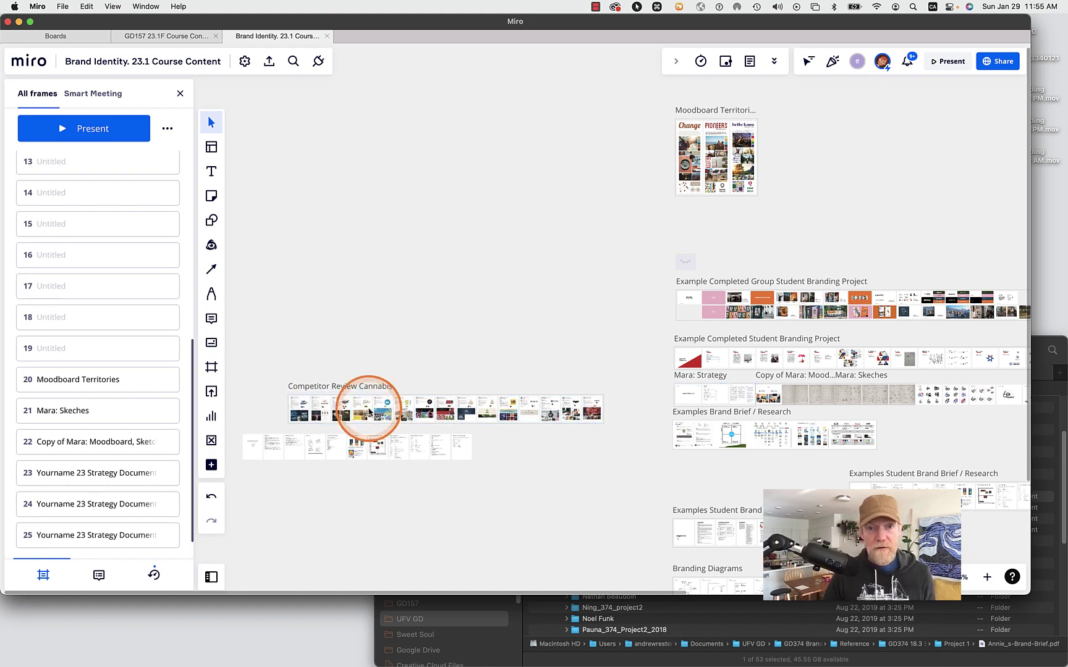
{"action": "scroll", "coordinate": [370, 412], "scroll_direction": "up", "scroll_amount": 10}
{"action": "scroll", "coordinate": [370, 413], "scroll_direction": "down", "scroll_amount": 4}
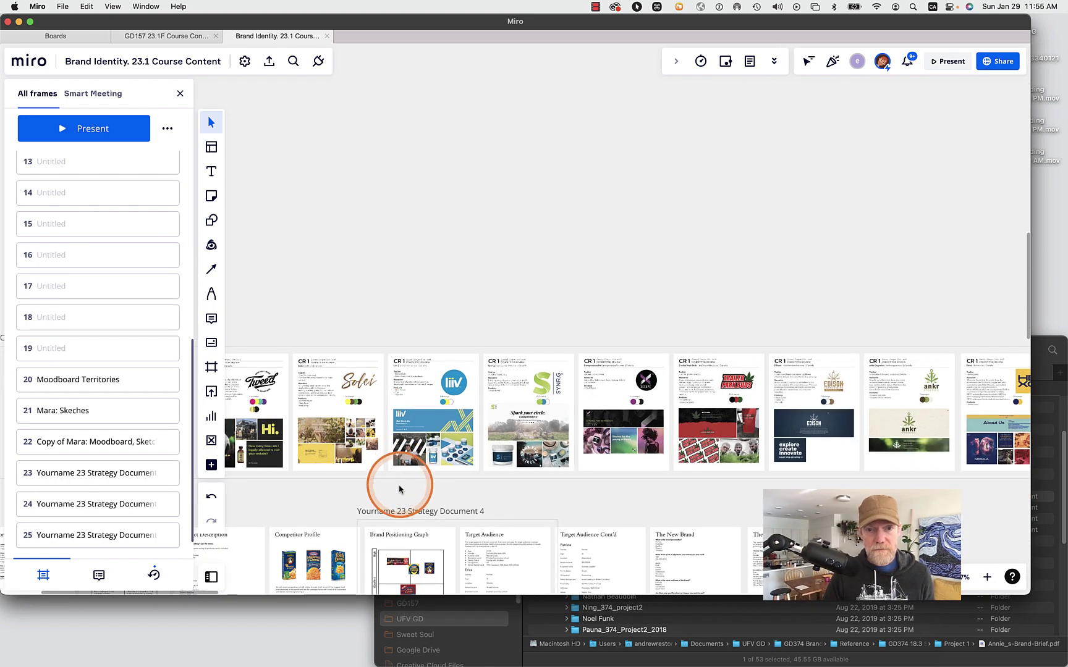
{"action": "left_click_drag", "start_coordinate": [401, 489], "coordinate": [448, 290]}
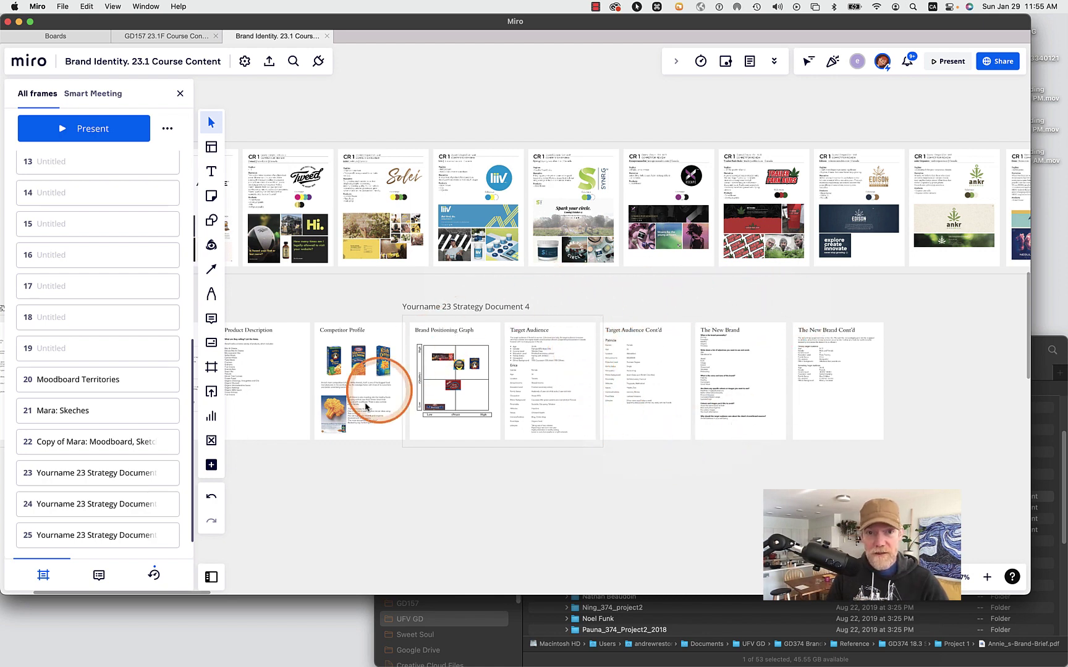
Bring the brand brief's SWOT page and the competitor moodboards above it into view
{"action": "left_click_drag", "start_coordinate": [384, 508], "coordinate": [574, 502]}
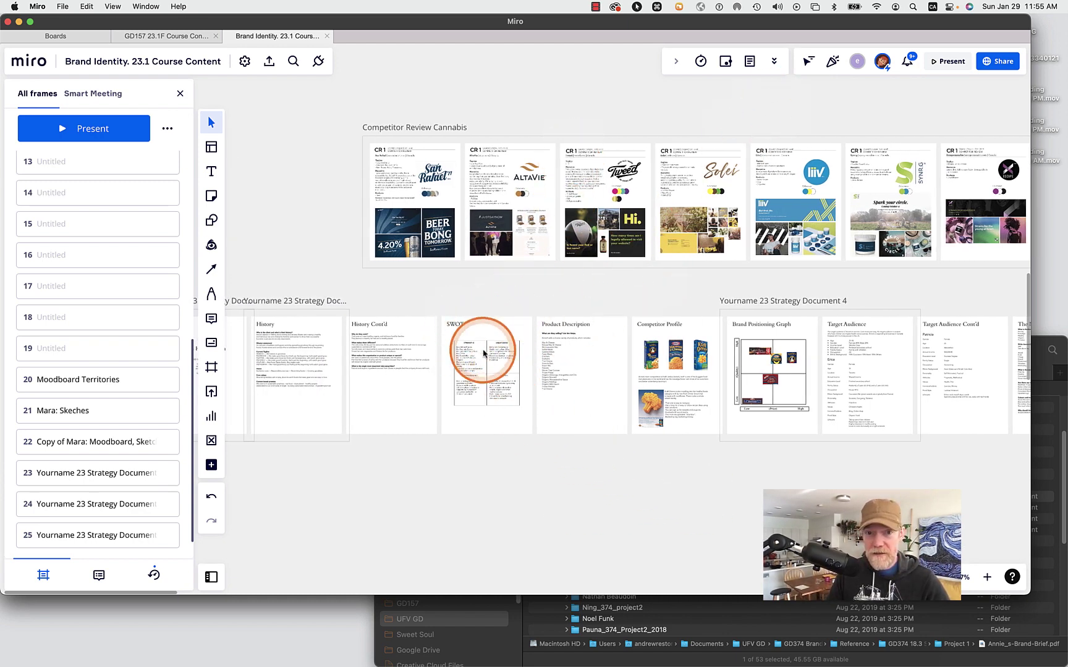
{"action": "left_click", "coordinate": [464, 362]}
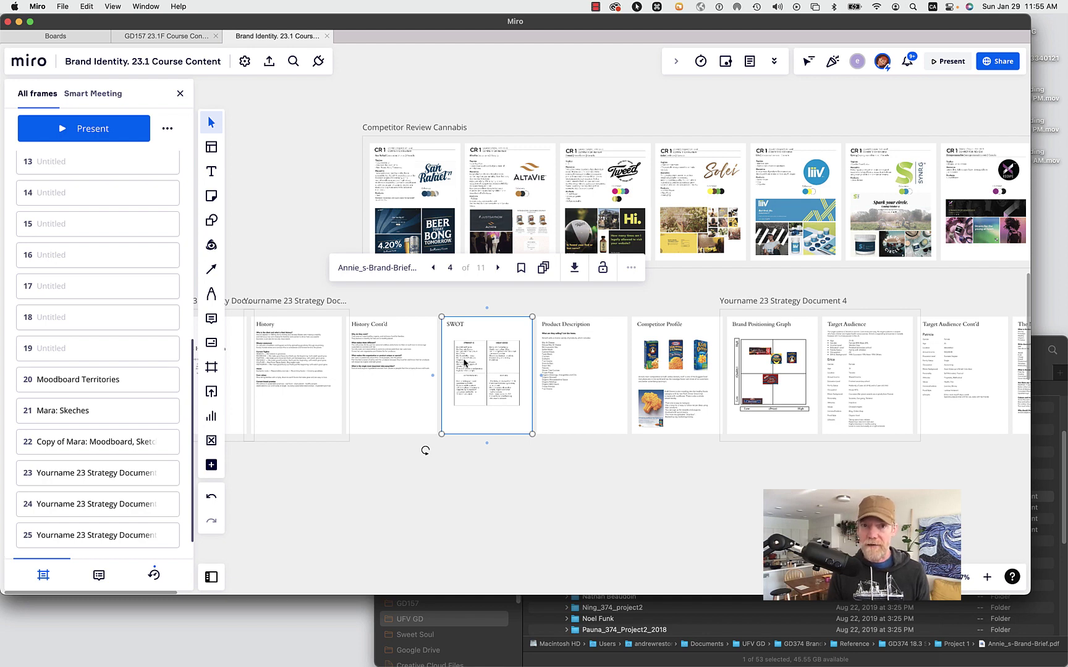
{"action": "left_click", "coordinate": [612, 125]}
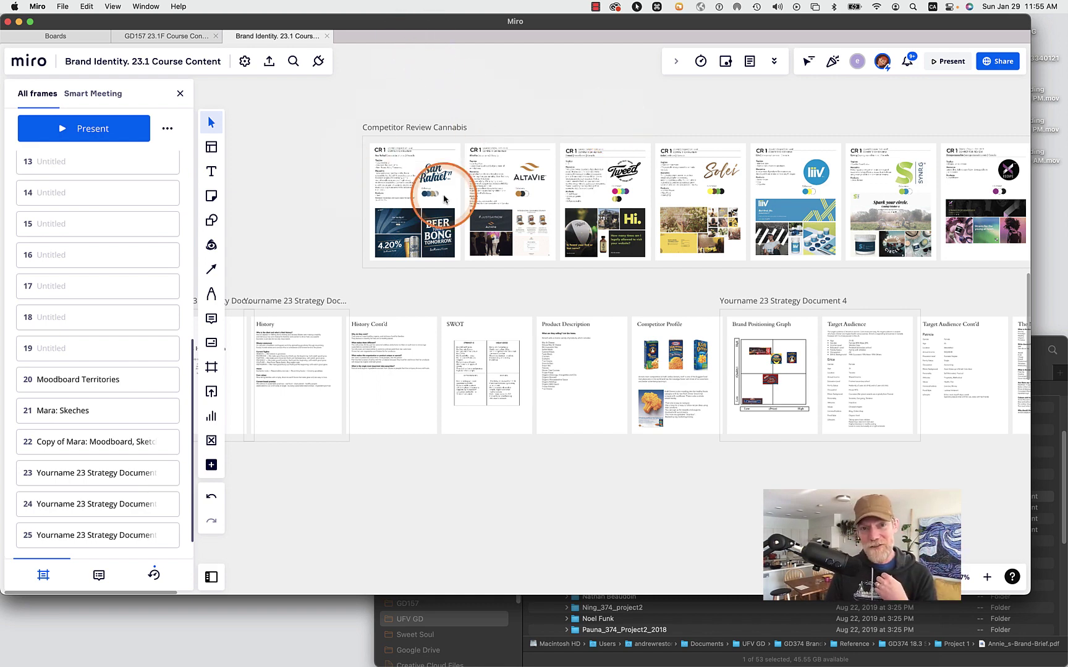
{"action": "left_click", "coordinate": [481, 373]}
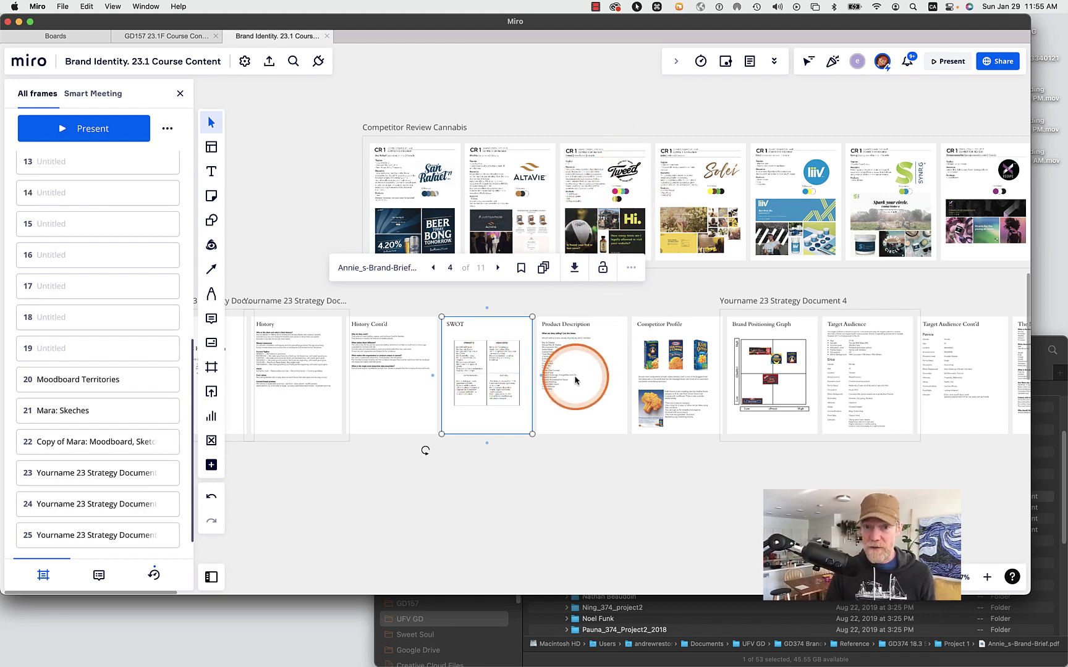
{"action": "left_click", "coordinate": [476, 298]}
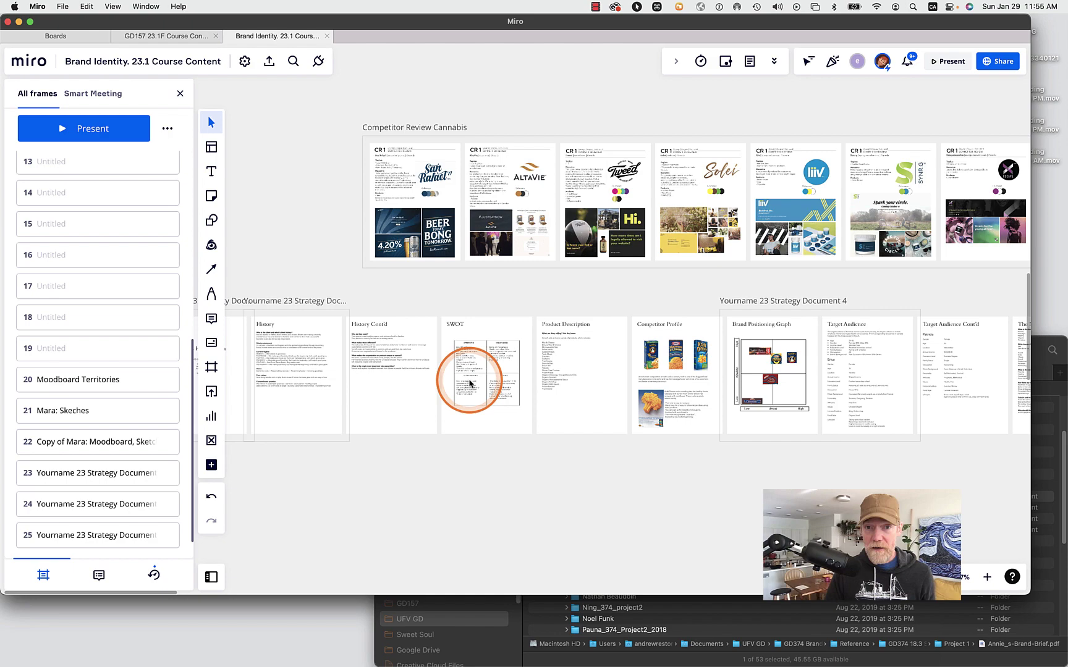
{"action": "scroll", "coordinate": [480, 368], "scroll_direction": "up", "scroll_amount": 5}
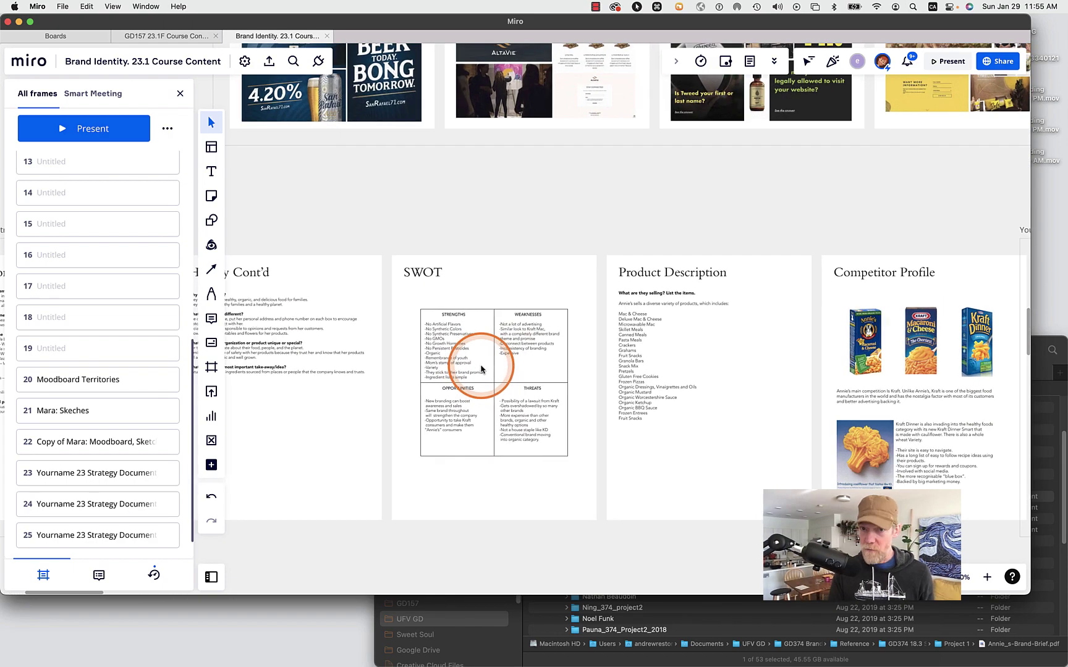
{"action": "left_click_drag", "start_coordinate": [545, 189], "coordinate": [513, 299]}
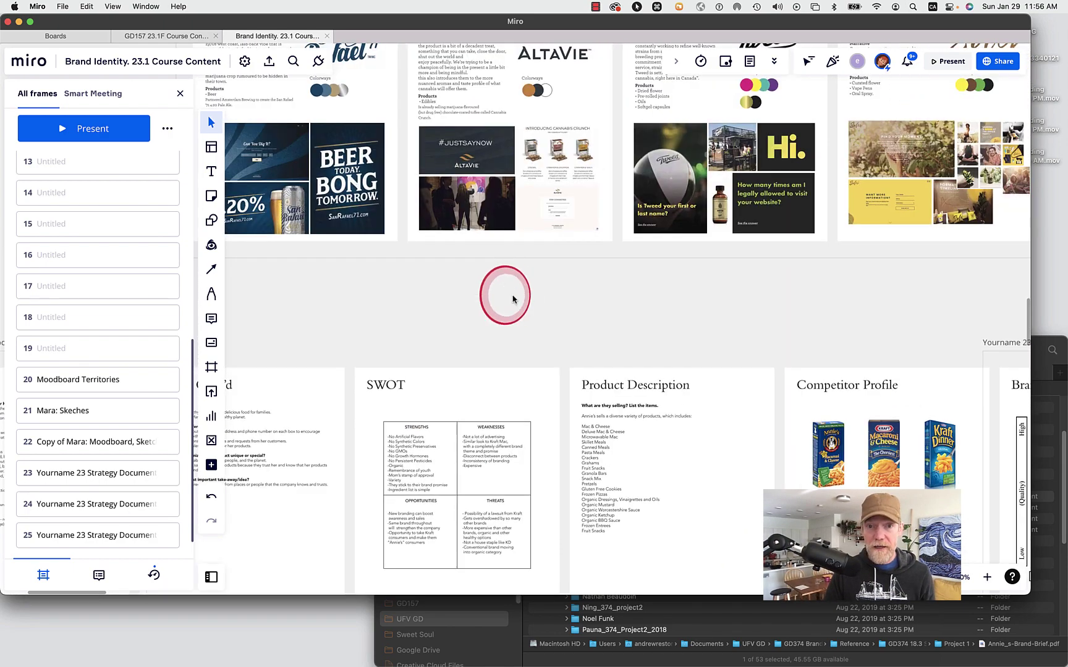
Draw a curved connector linking the SWOT page to the Tweed competitor review card
{"action": "left_click", "coordinate": [210, 270]}
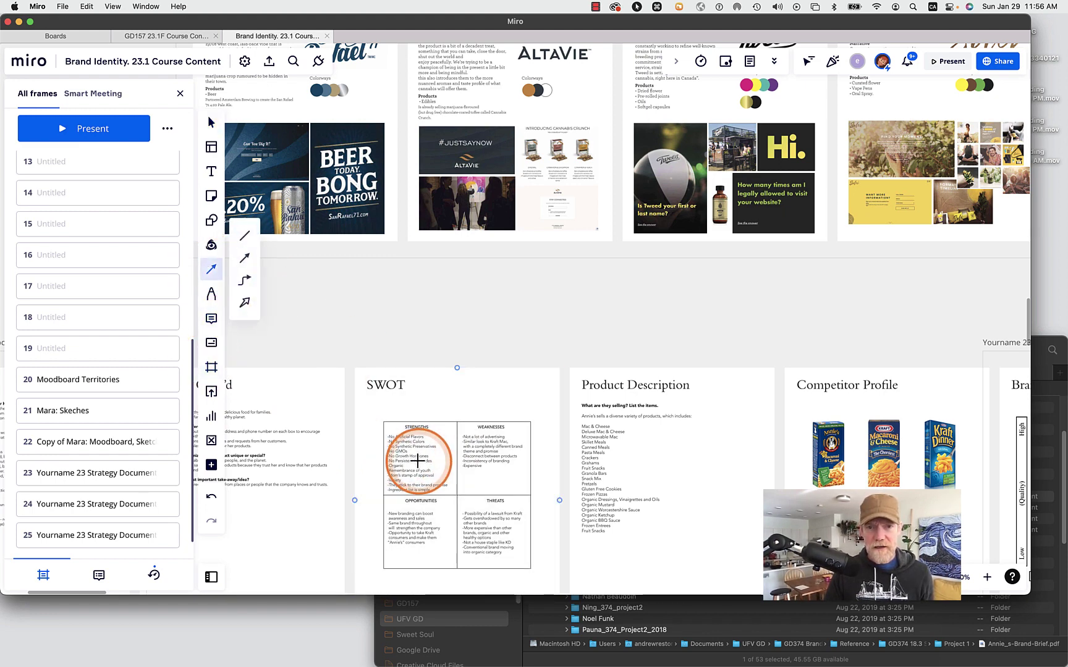
{"action": "mouse_move", "coordinate": [419, 461]}
{"action": "left_mouse_down"}
{"action": "mouse_move", "coordinate": [616, 334]}
{"action": "mouse_move", "coordinate": [717, 200]}
{"action": "left_mouse_up"}
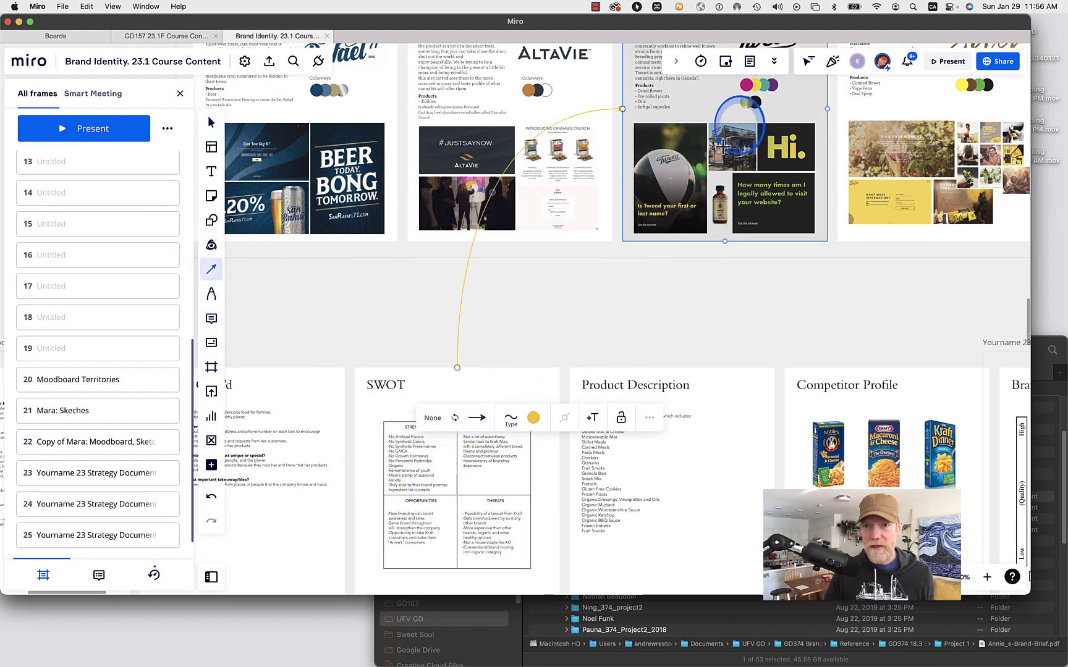
{"action": "left_click_drag", "start_coordinate": [722, 146], "coordinate": [692, 83]}
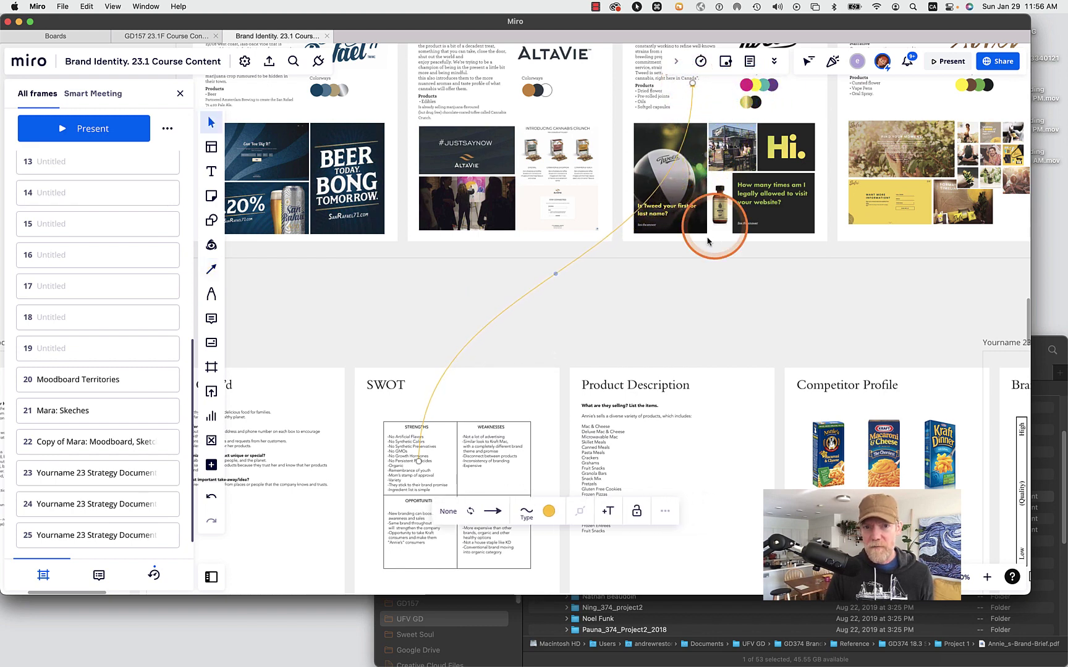
{"action": "left_click", "coordinate": [618, 334]}
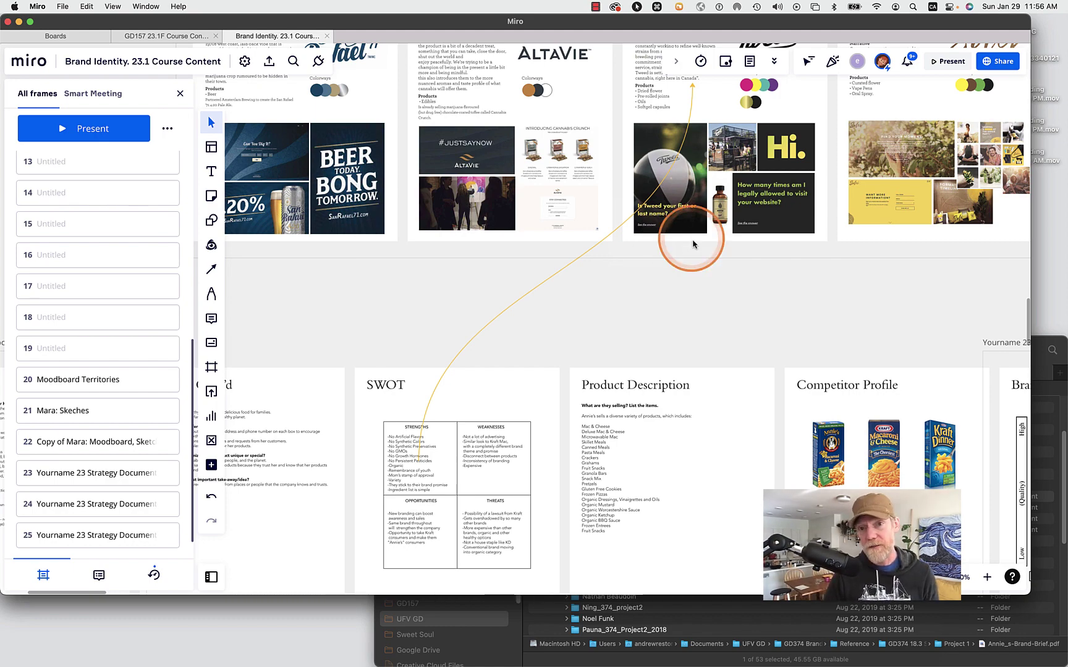
{"action": "scroll", "coordinate": [673, 281], "scroll_direction": "down", "scroll_amount": 10}
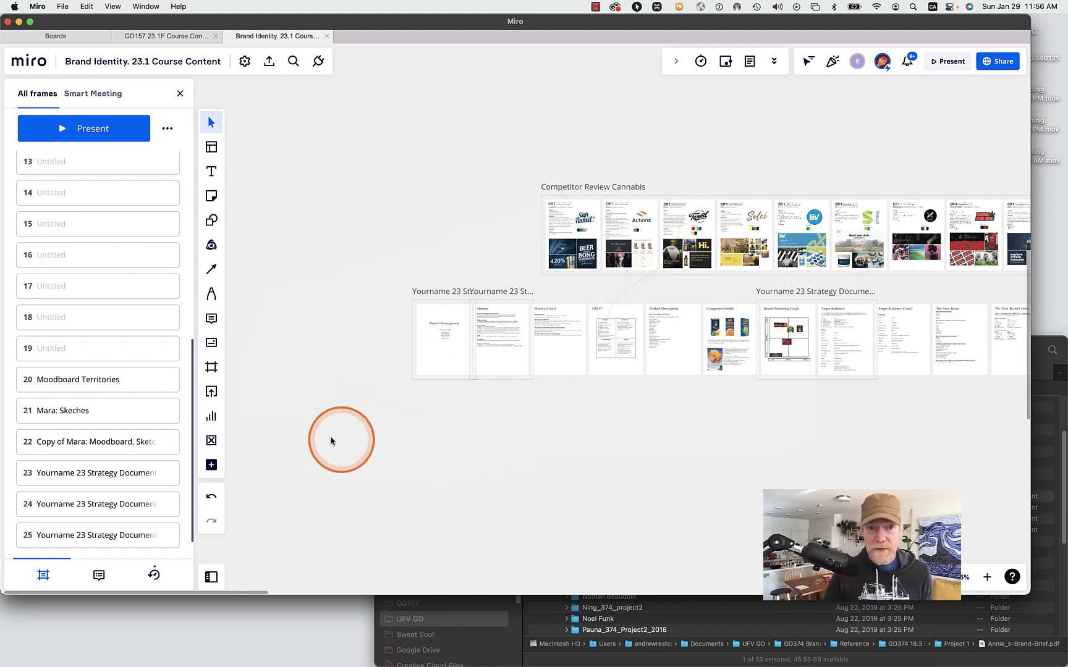
Add the GD374 Brand Strategy Google Doc to the board from Google Drive
{"action": "left_click", "coordinate": [211, 396]}
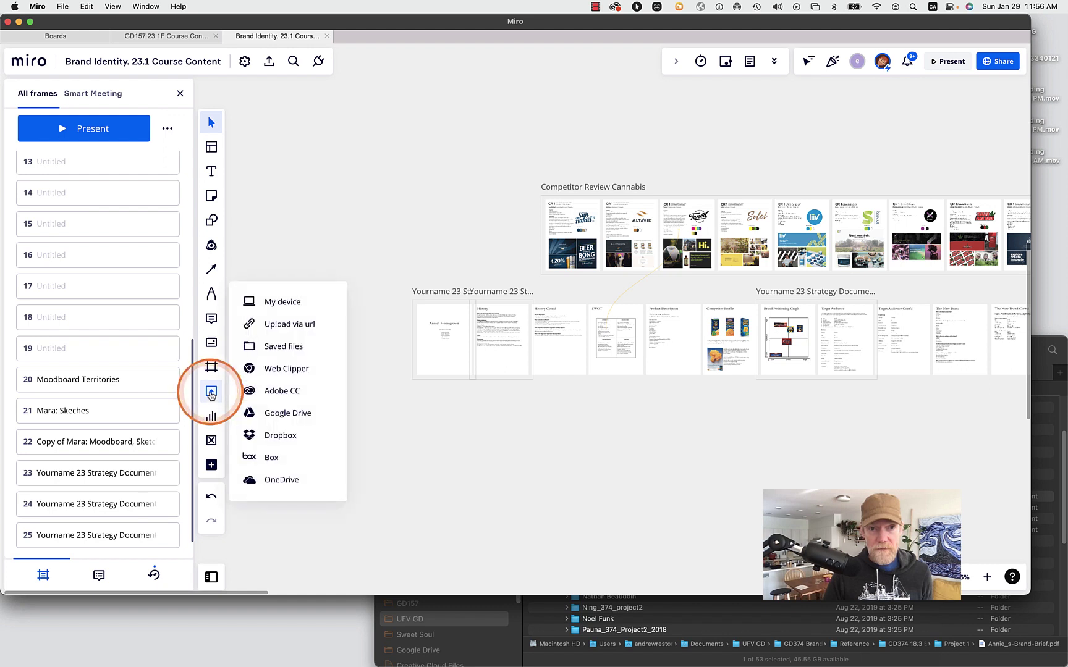
{"action": "left_click", "coordinate": [298, 418]}
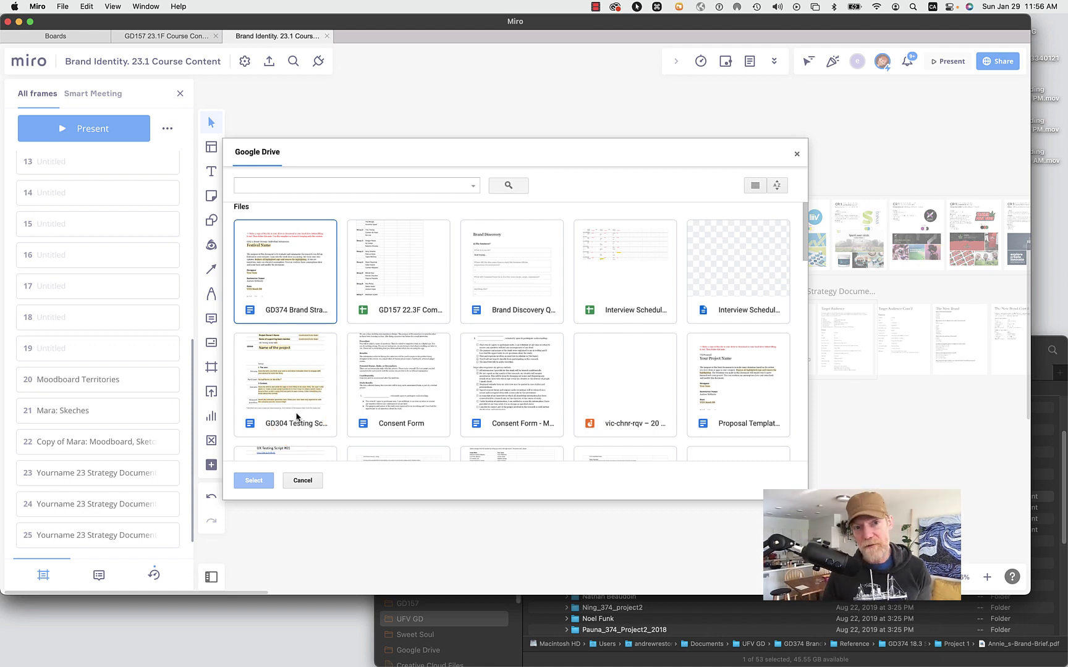
{"action": "left_click", "coordinate": [305, 267]}
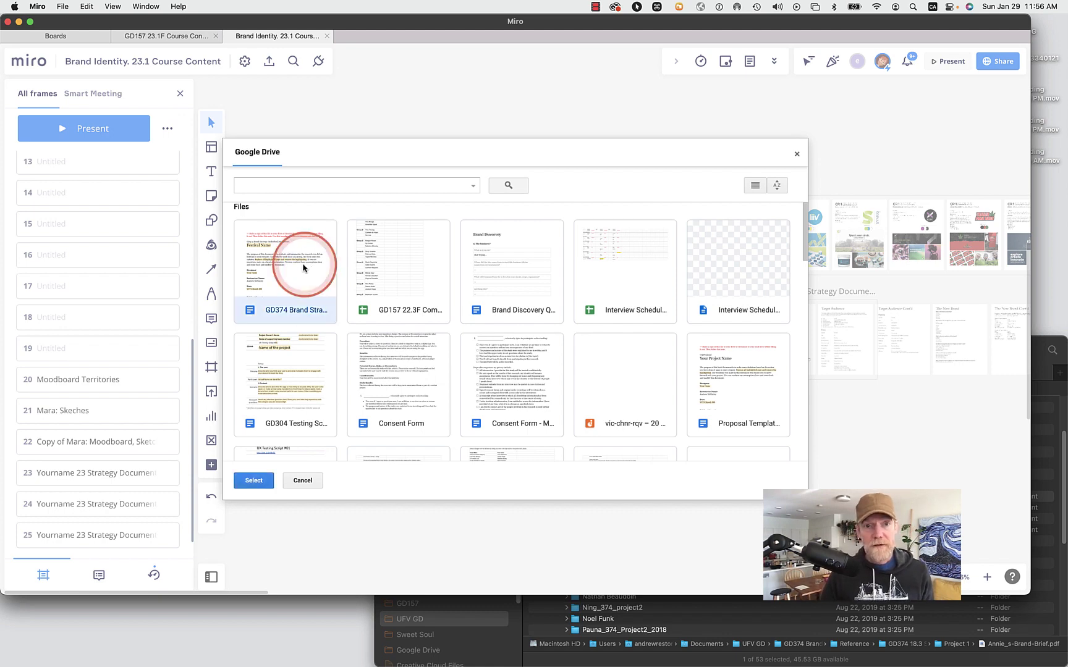
{"action": "left_click", "coordinate": [253, 481]}
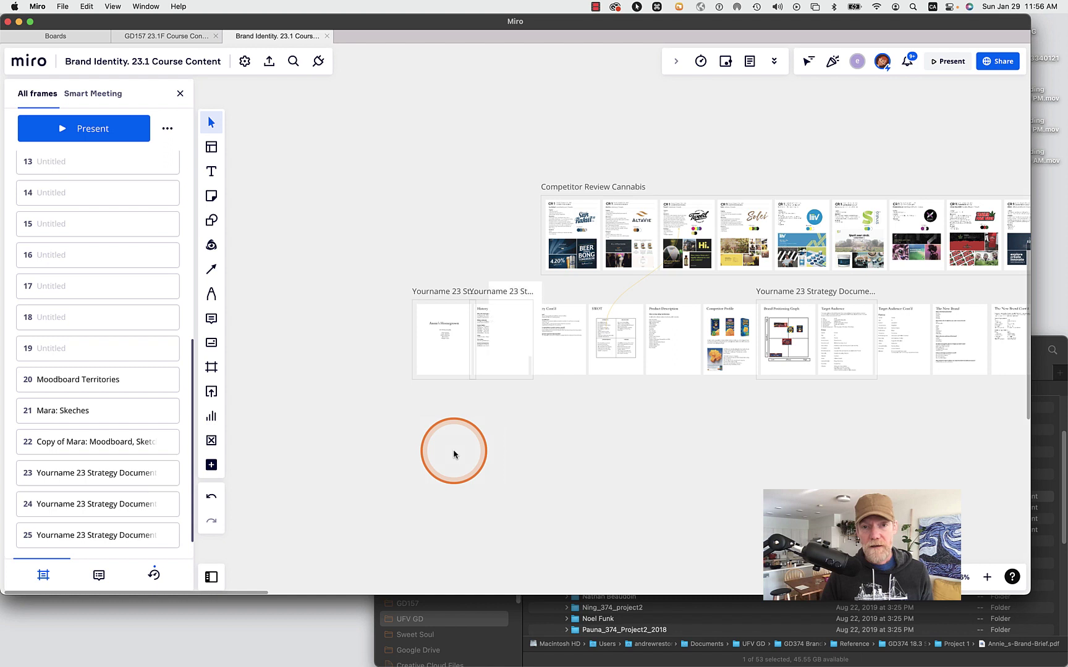
Place the GD374 doc below the page rows and advance it to page 3, Current Assets
{"action": "left_click", "coordinate": [514, 288]}
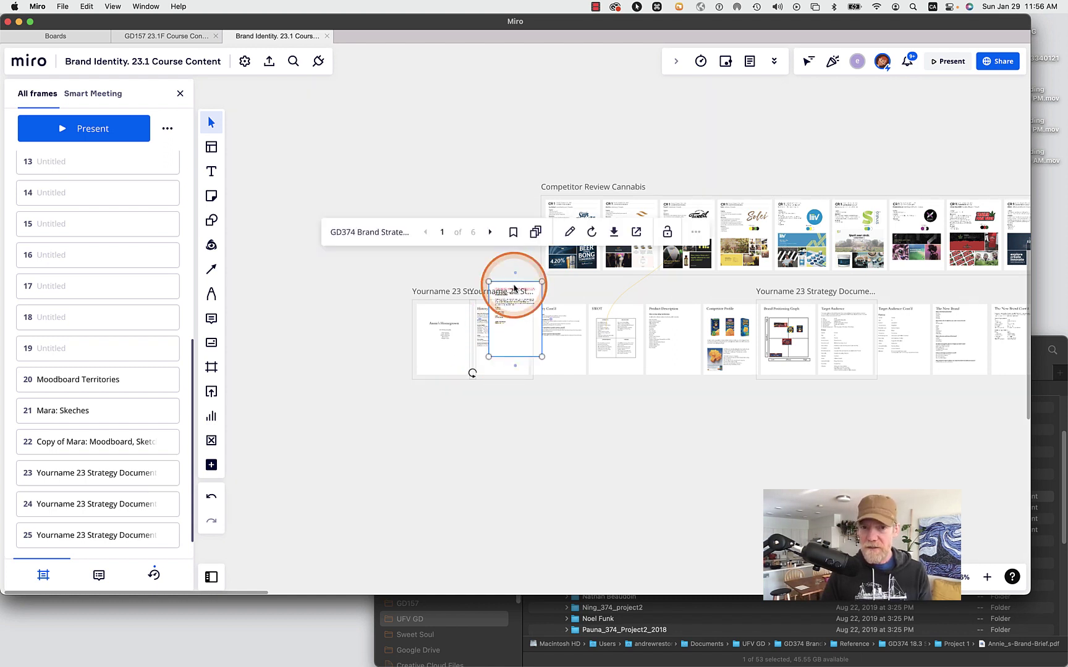
{"action": "left_click_drag", "start_coordinate": [514, 288], "coordinate": [446, 436]}
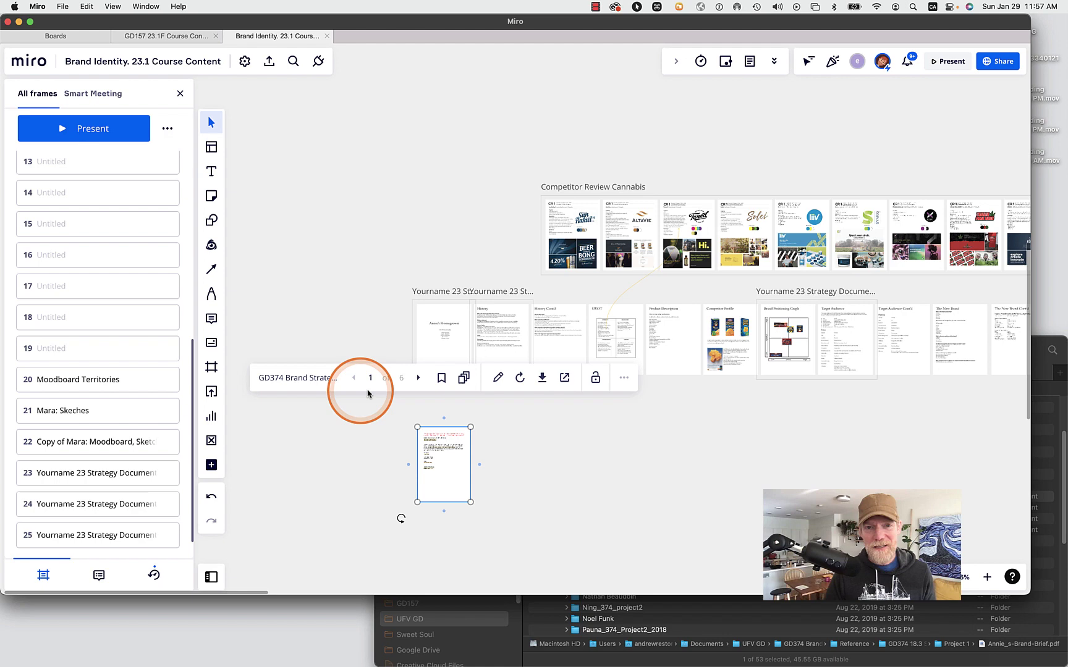
{"action": "left_click", "coordinate": [418, 377]}
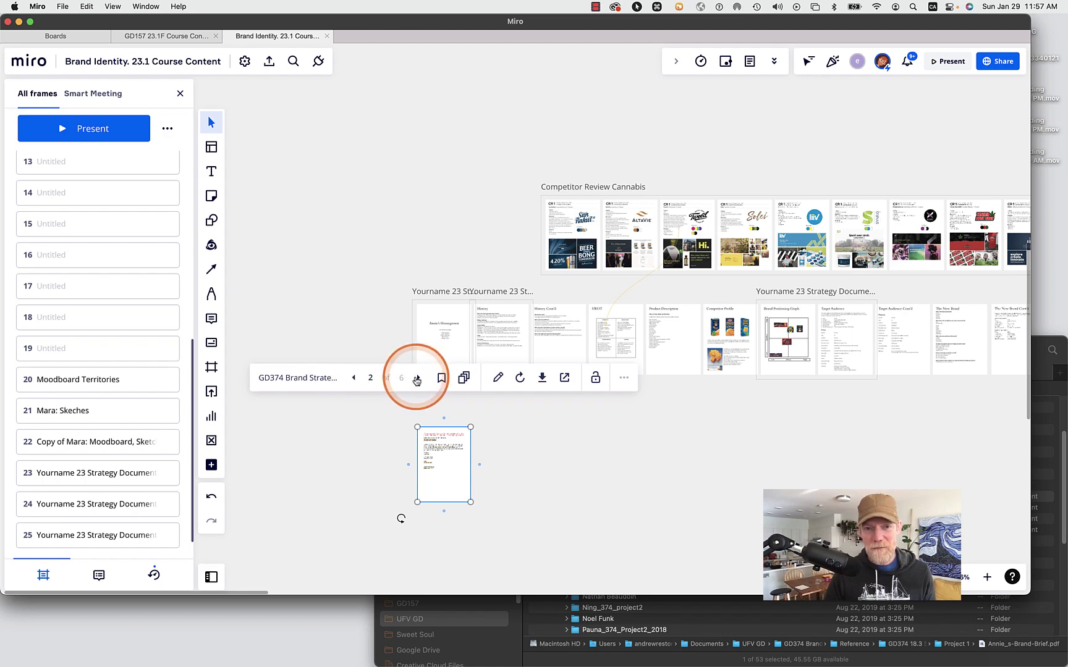
{"action": "left_click", "coordinate": [418, 379]}
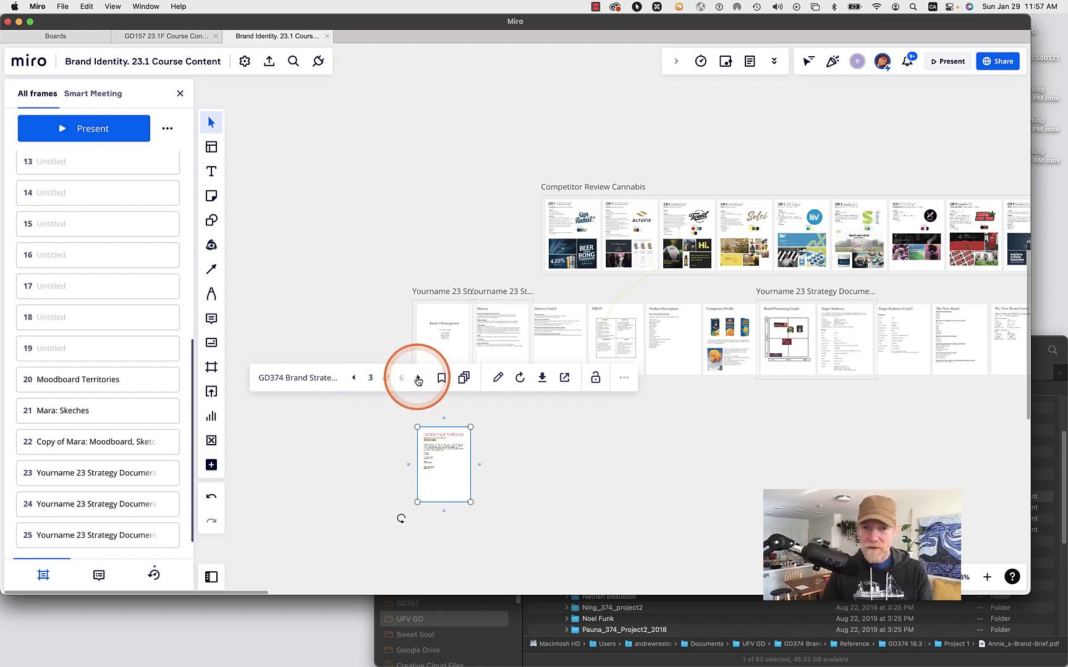
{"action": "scroll", "coordinate": [445, 468], "scroll_direction": "up", "scroll_amount": 5}
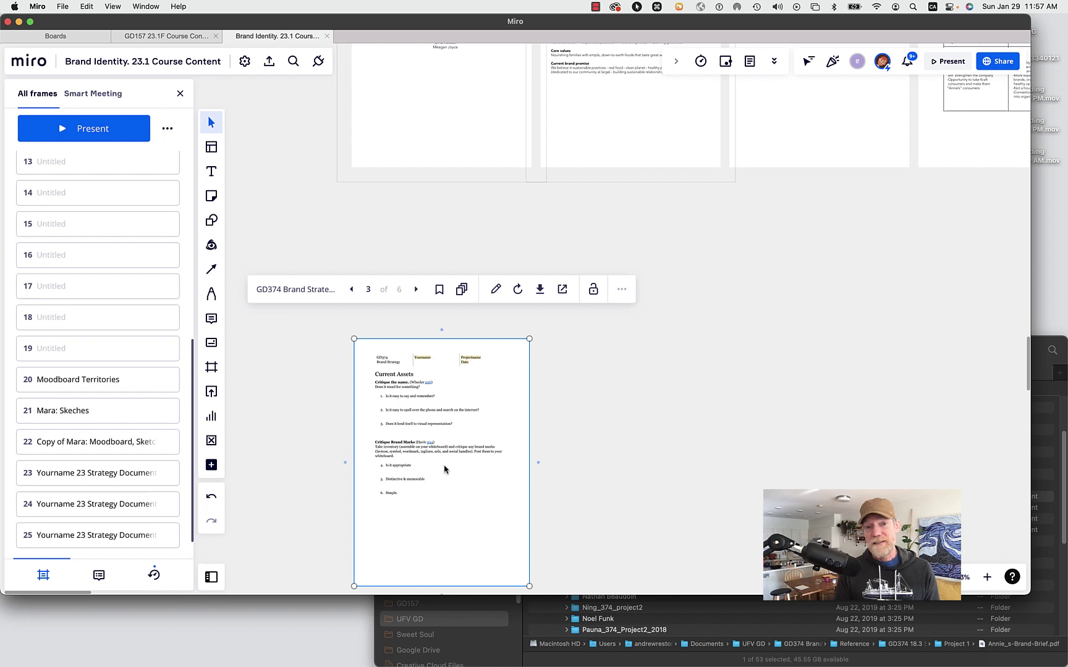
Set the Current Assets page (3 of 6) as the doc's start page
{"action": "left_click", "coordinate": [439, 291]}
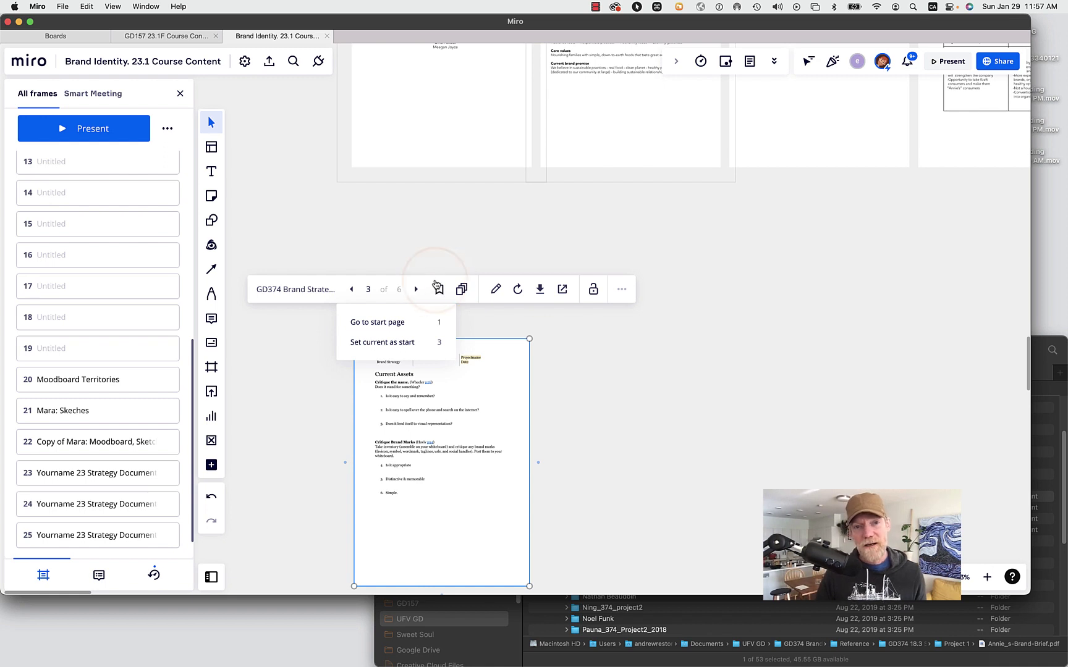
{"action": "left_click", "coordinate": [398, 343]}
{"action": "left_click", "coordinate": [440, 203]}
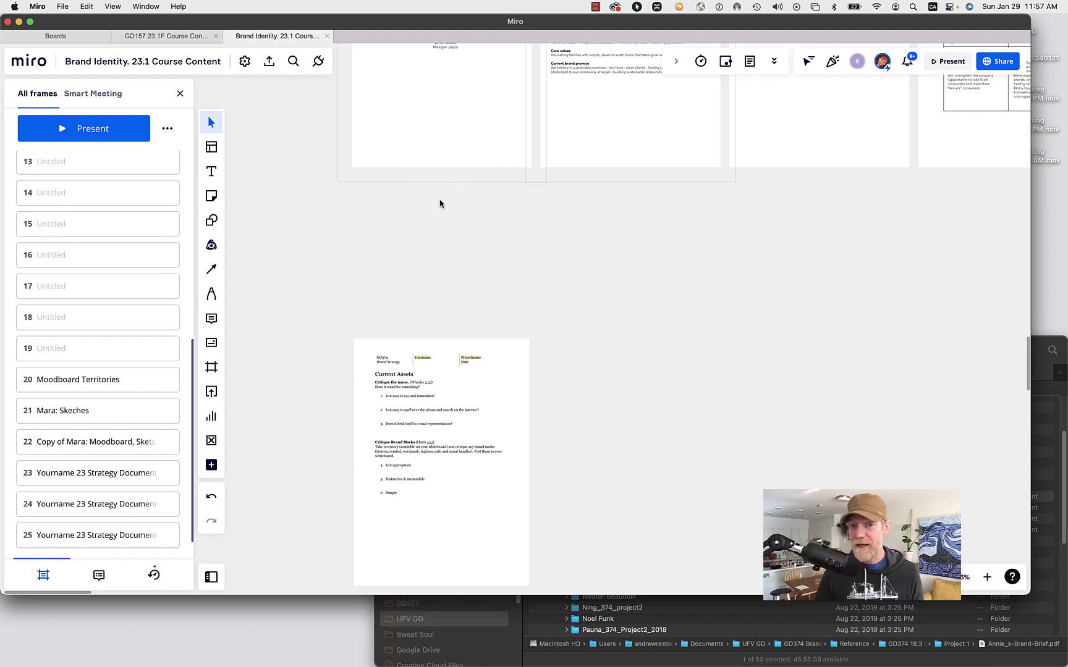
{"action": "scroll", "coordinate": [440, 203], "scroll_direction": "down", "scroll_amount": 5}
{"action": "left_click", "coordinate": [437, 282]}
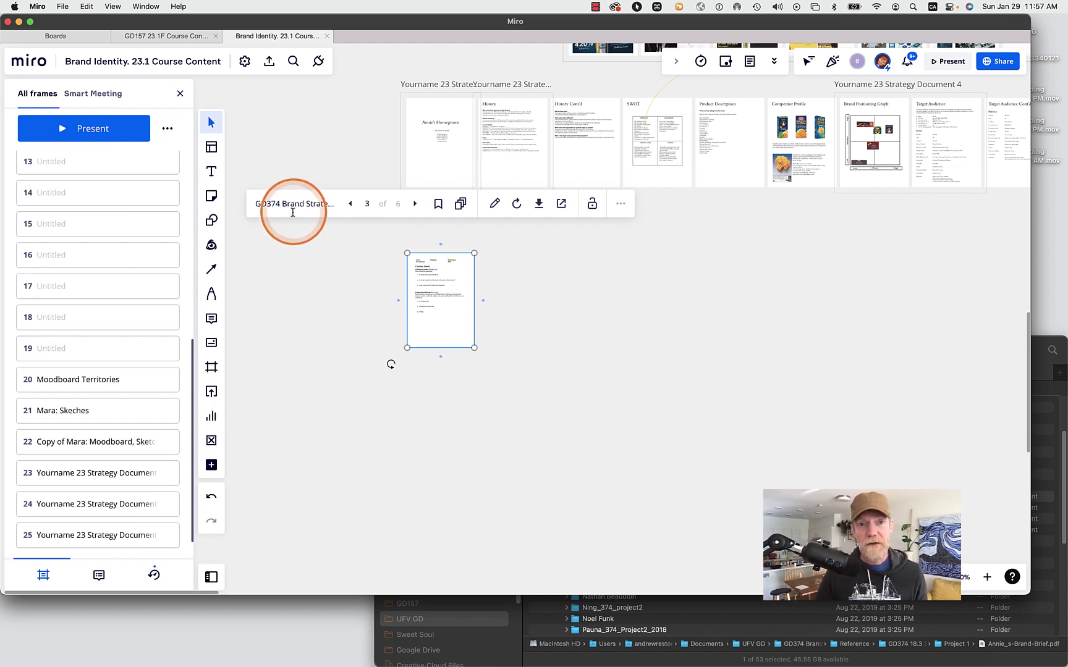
Extract all six pages of the brand strategy PDF as a row on the board
{"action": "left_click", "coordinate": [453, 204]}
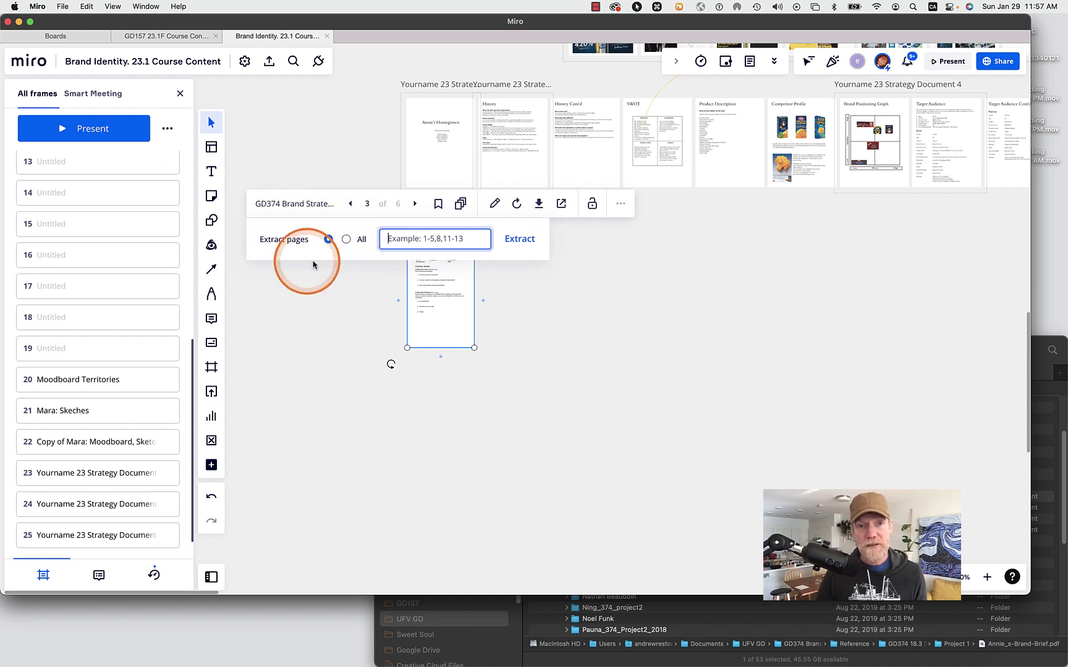
{"action": "left_click", "coordinate": [345, 239]}
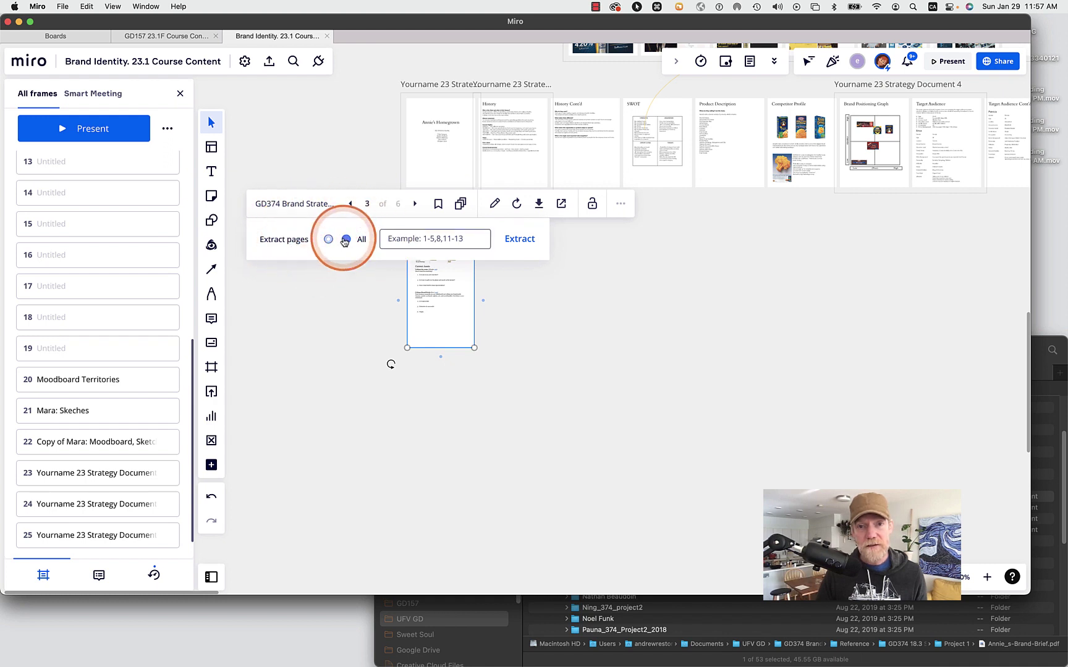
{"action": "left_click", "coordinate": [518, 240]}
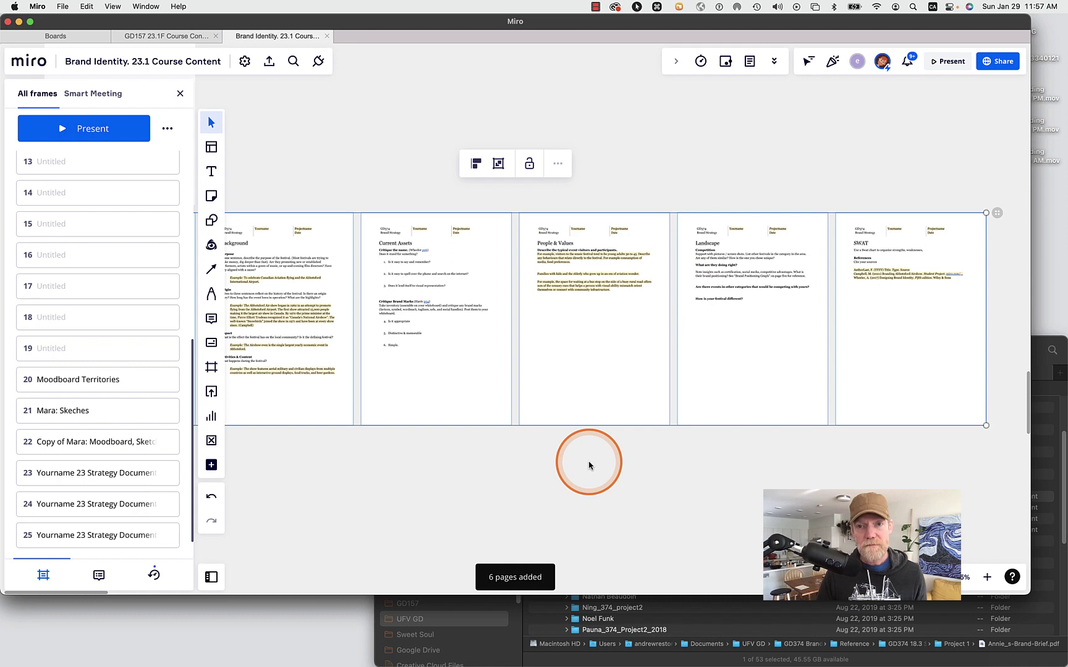
{"action": "scroll", "coordinate": [586, 465], "scroll_direction": "down", "scroll_amount": 5}
Delete the leftover single PDF page sitting above the extracted row
{"action": "left_click", "coordinate": [365, 310]}
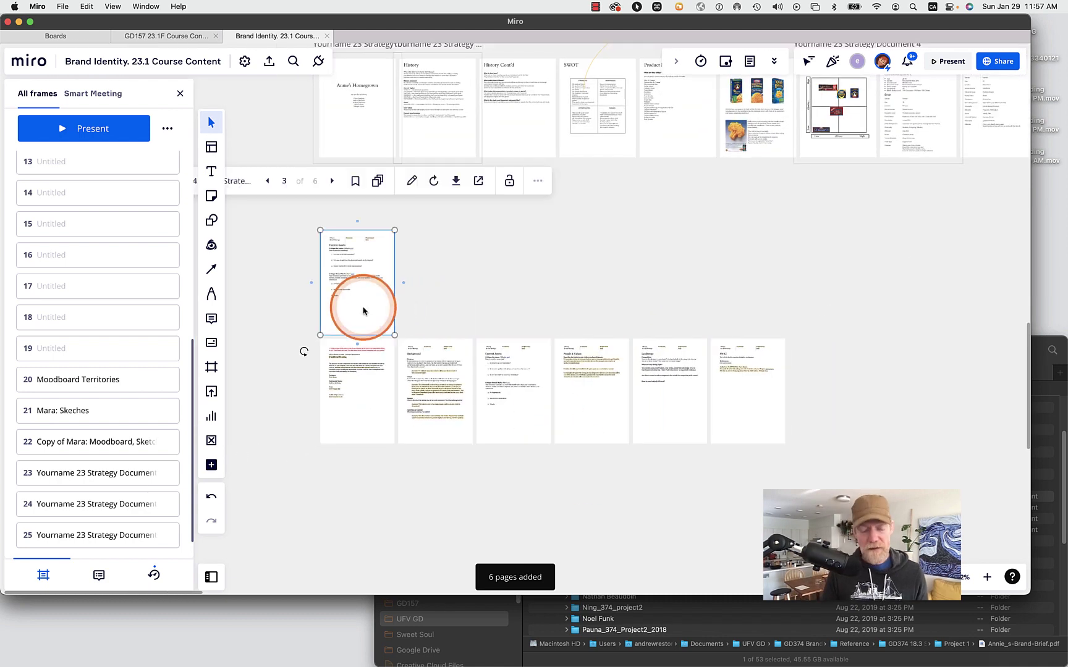
{"action": "key", "text": "BackSpace"}
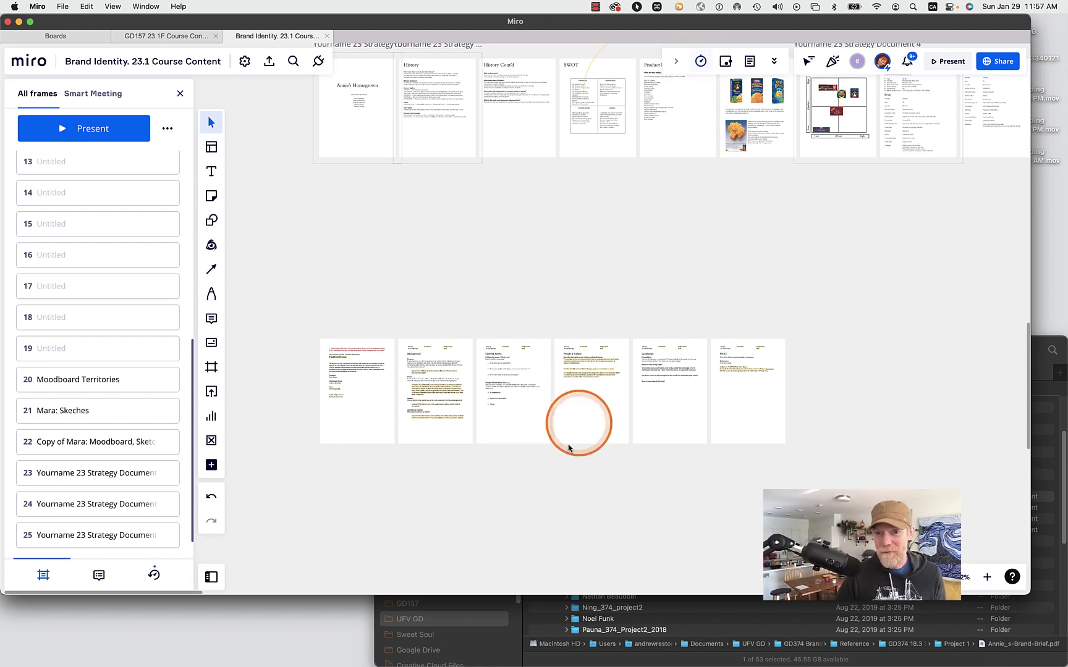
{"action": "scroll", "coordinate": [625, 280], "scroll_direction": "down", "scroll_amount": 5}
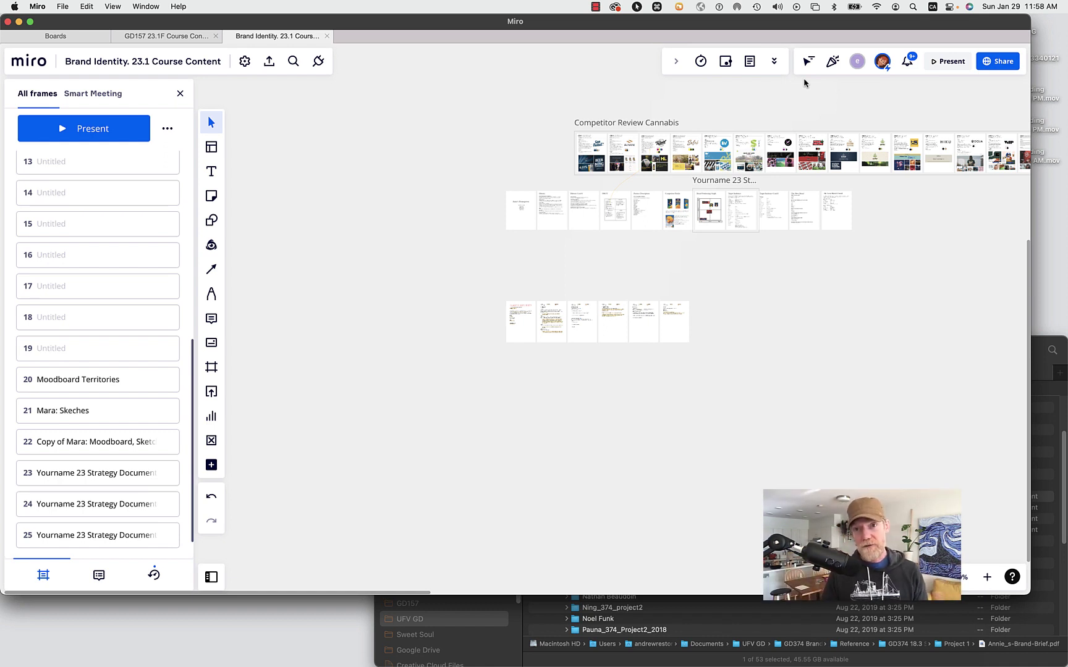
{"action": "left_click", "coordinate": [643, 308]}
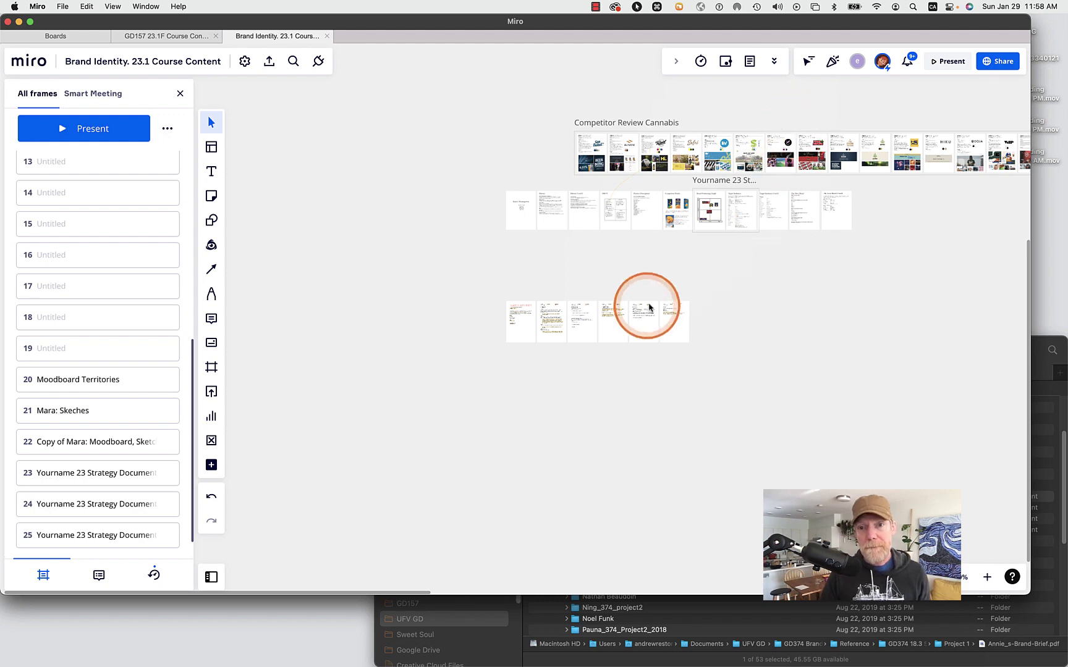
{"action": "scroll", "coordinate": [648, 307], "scroll_direction": "up", "scroll_amount": 3}
{"action": "scroll", "coordinate": [649, 305], "scroll_direction": "up", "scroll_amount": 2}
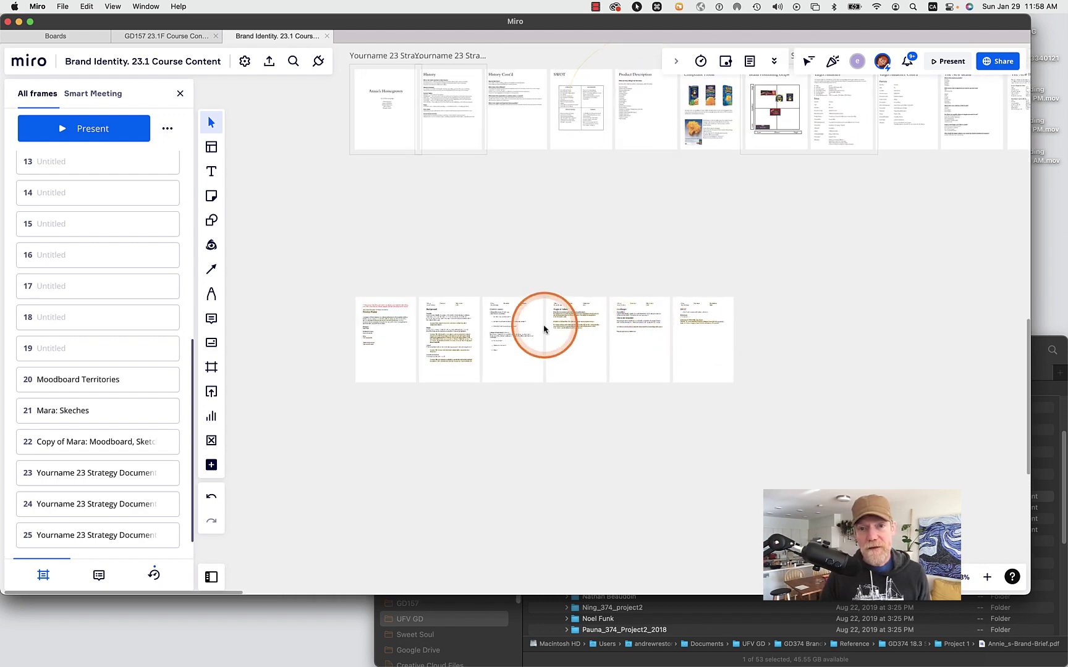
Change the first page's heading from 'Festival Name' to 'Festival ReName' in Google Docs, then close it
{"action": "left_click", "coordinate": [401, 322]}
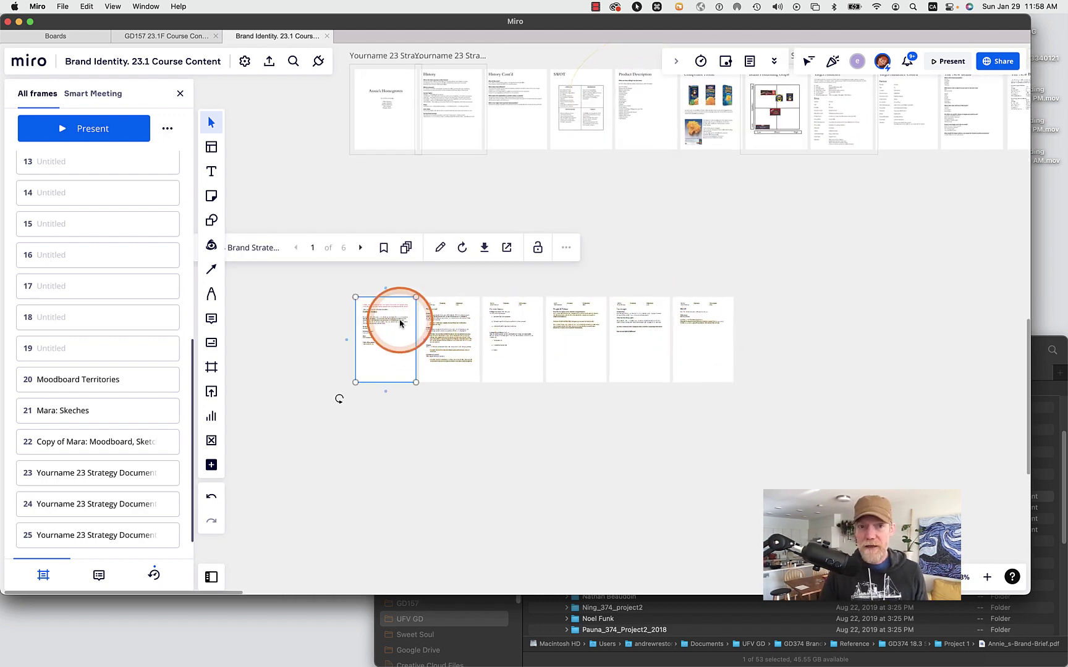
{"action": "left_click", "coordinate": [388, 332]}
{"action": "left_click", "coordinate": [388, 332]}
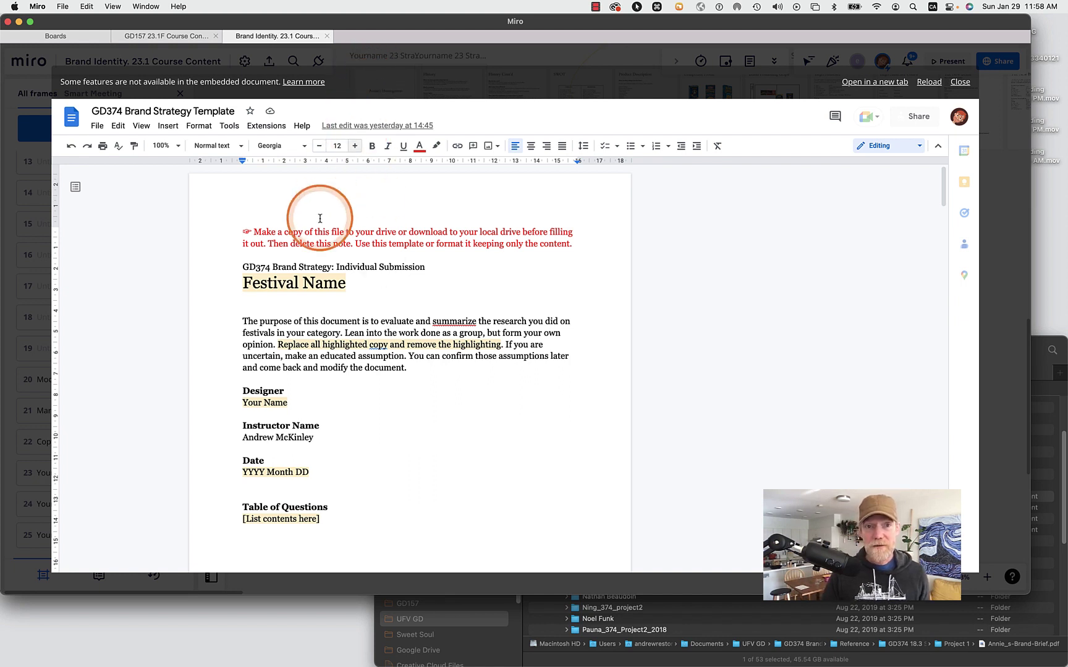
{"action": "left_click", "coordinate": [288, 282]}
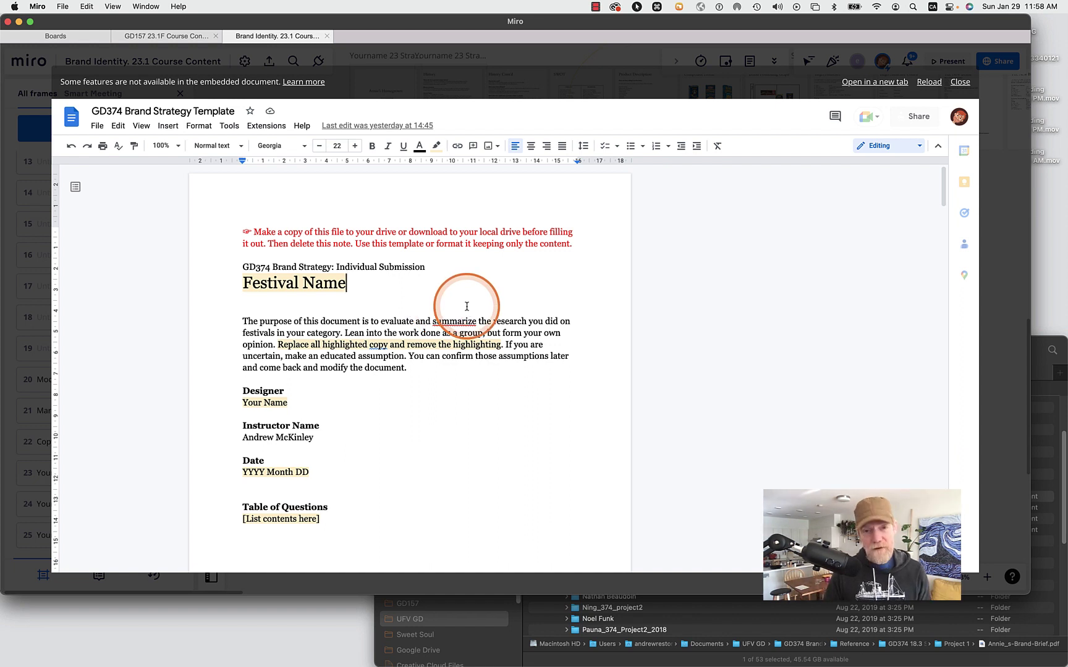
{"action": "key", "text": "Left"}
{"action": "key", "text": "Left"}
{"action": "key", "text": "Left"}
{"action": "key", "text": "Left"}
{"action": "type", "text": "Re"}
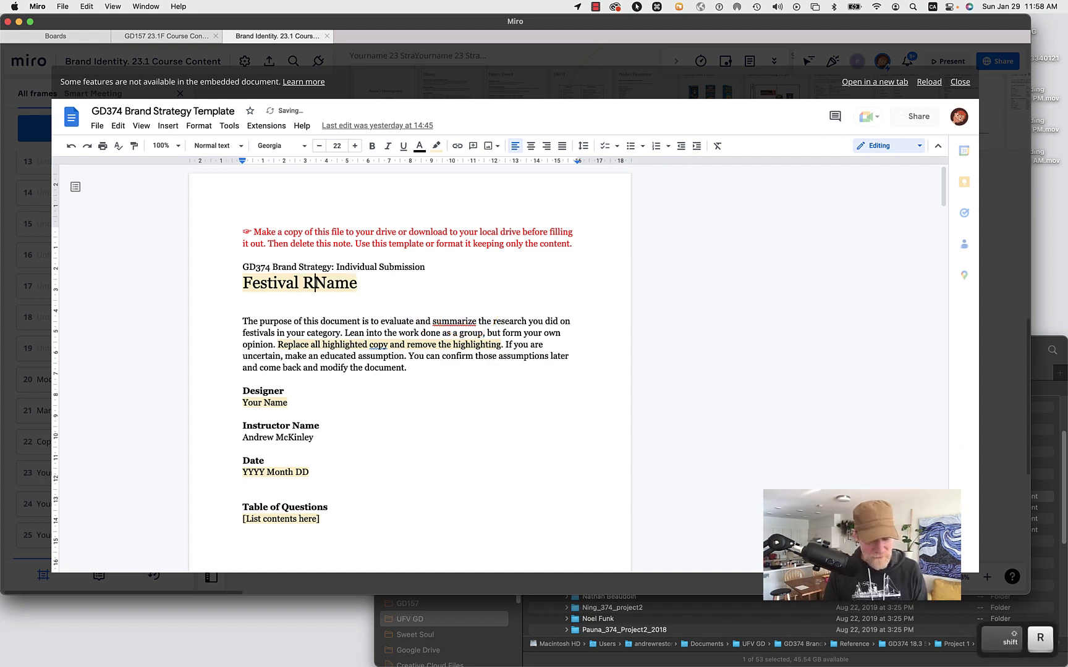
{"action": "key", "text": "Down"}
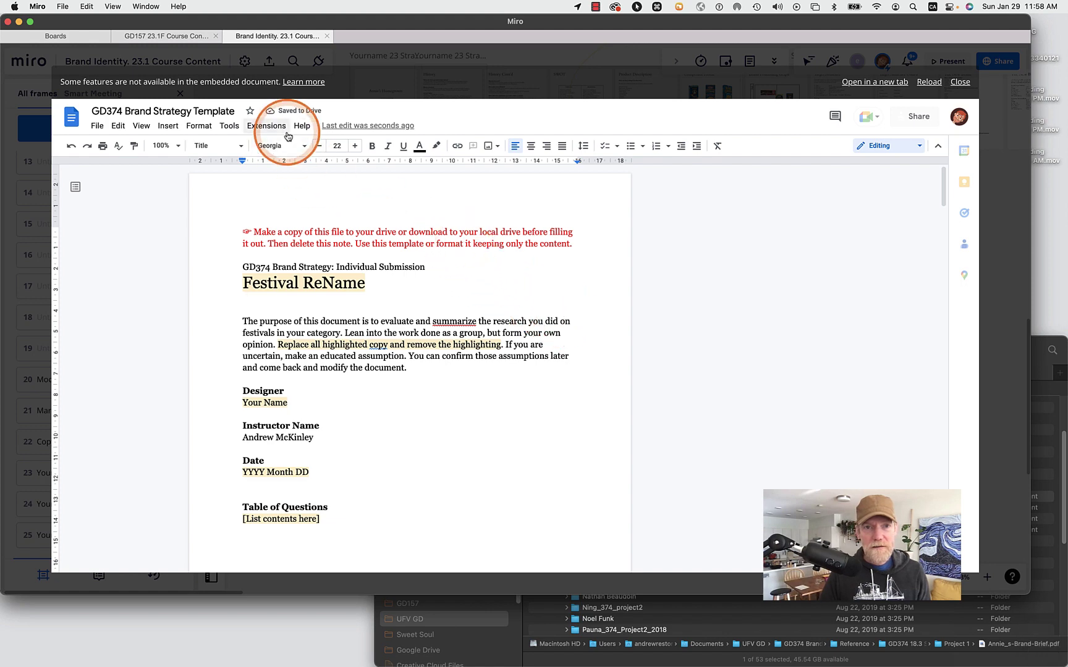
{"action": "left_click", "coordinate": [957, 84]}
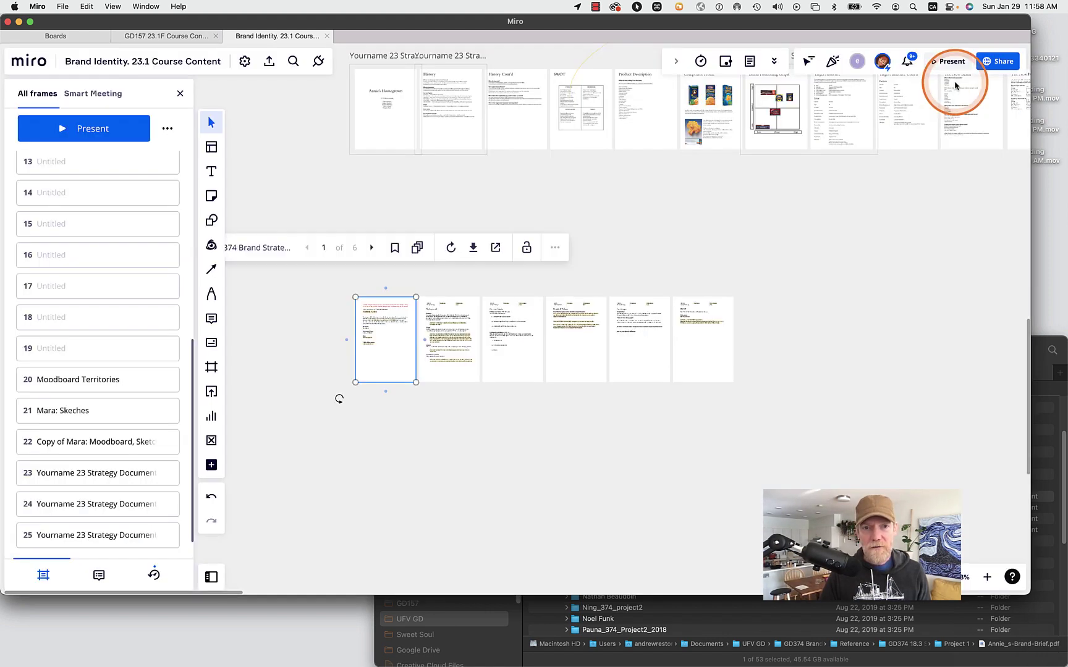
Zoom to fit the first strategy page and deselect it to read 'Festival ReName'
{"action": "double_click", "coordinate": [387, 345]}
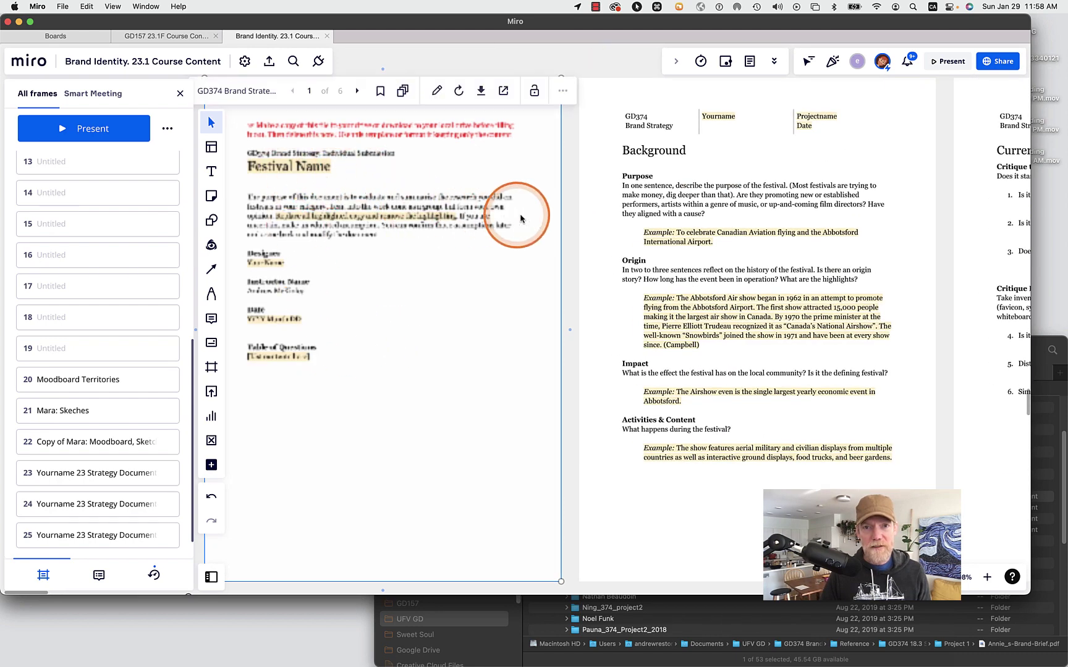
{"action": "left_click", "coordinate": [572, 218]}
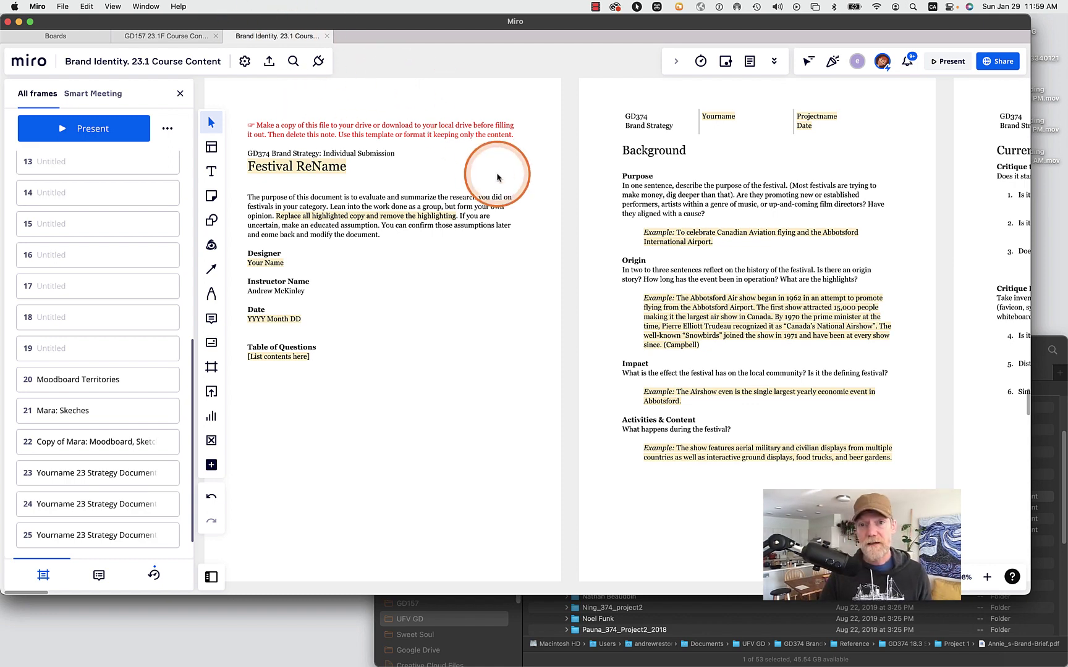
Zoom and pan across the strategy pages to show Landscape and the SWAT references
{"action": "scroll", "coordinate": [498, 177], "scroll_direction": "down", "scroll_amount": 5}
{"action": "scroll", "coordinate": [498, 177], "scroll_direction": "down", "scroll_amount": 3}
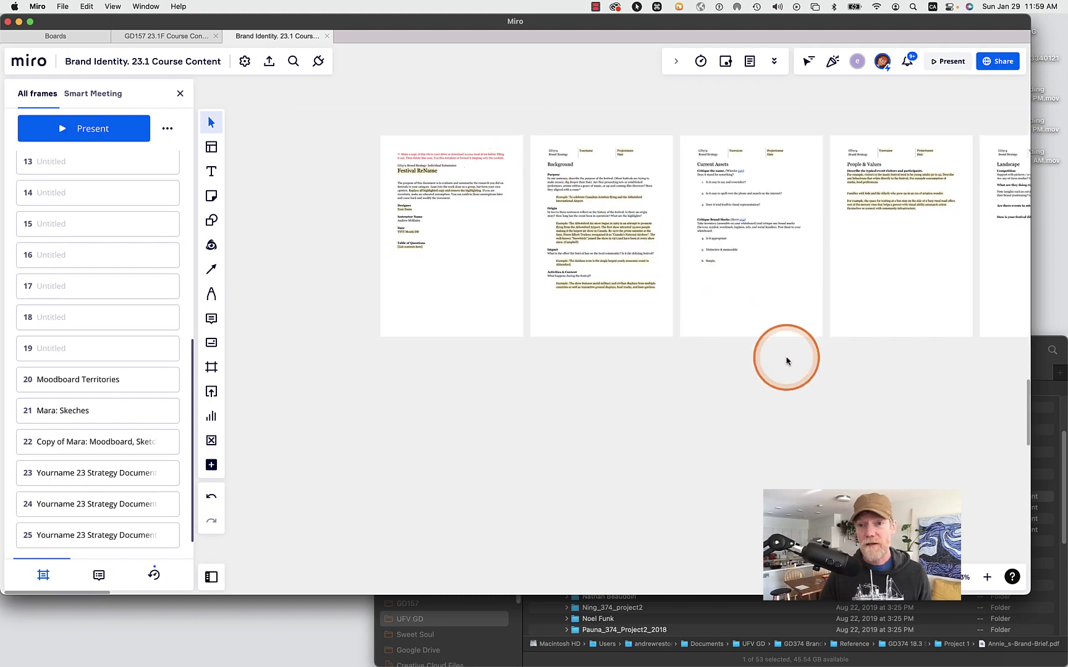
{"action": "left_click_drag", "start_coordinate": [786, 362], "coordinate": [370, 358]}
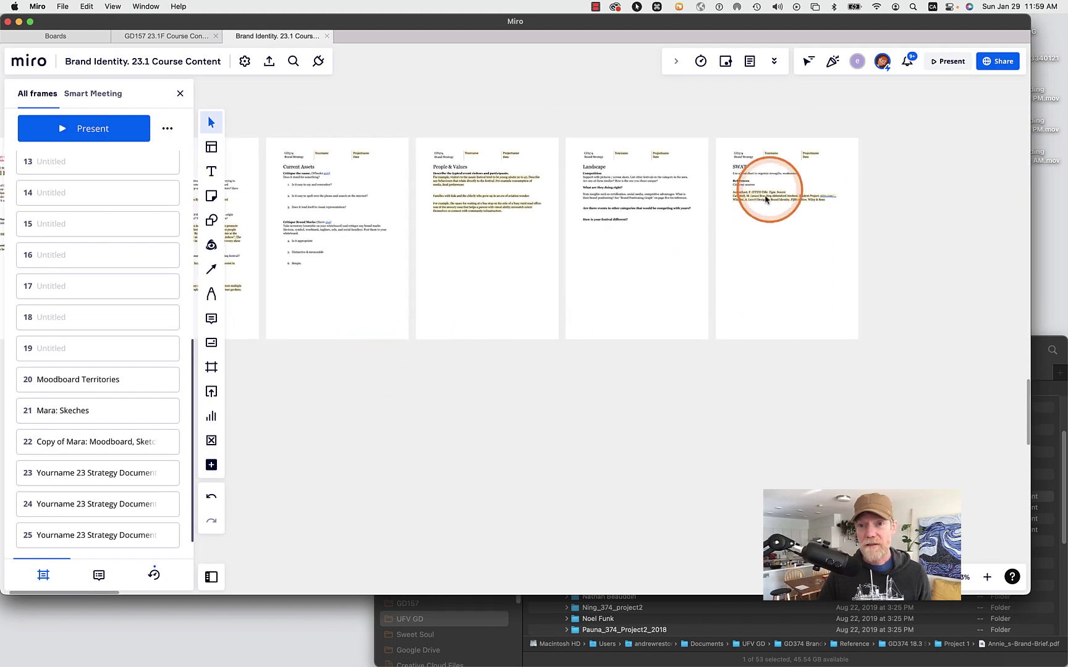
{"action": "scroll", "coordinate": [793, 190], "scroll_direction": "up", "scroll_amount": 10}
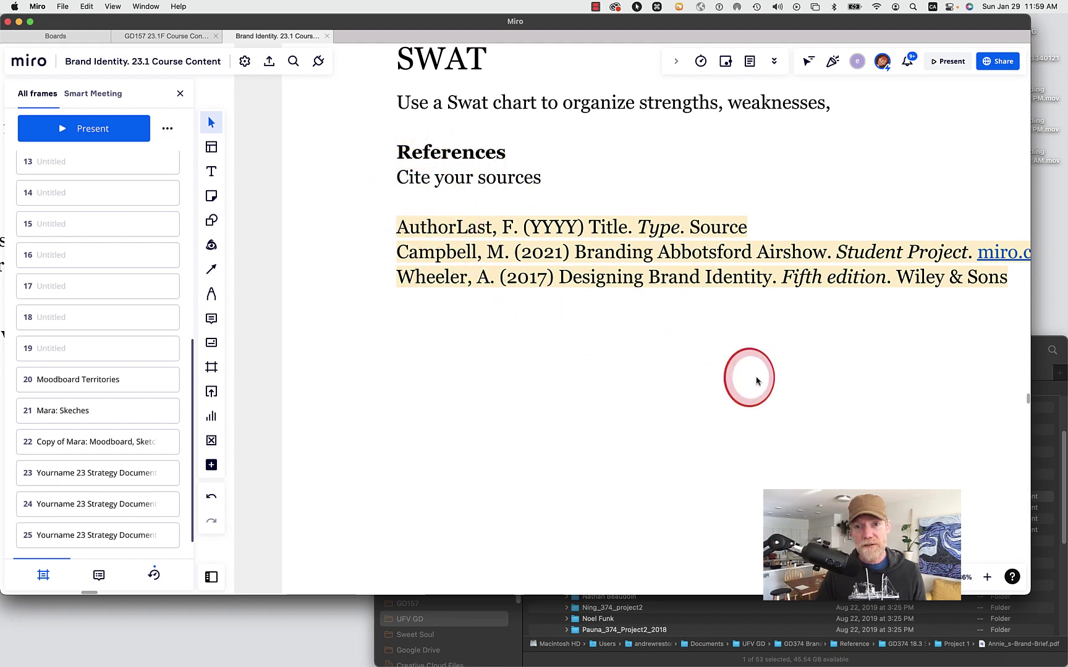
{"action": "left_click_drag", "start_coordinate": [756, 376], "coordinate": [676, 375]}
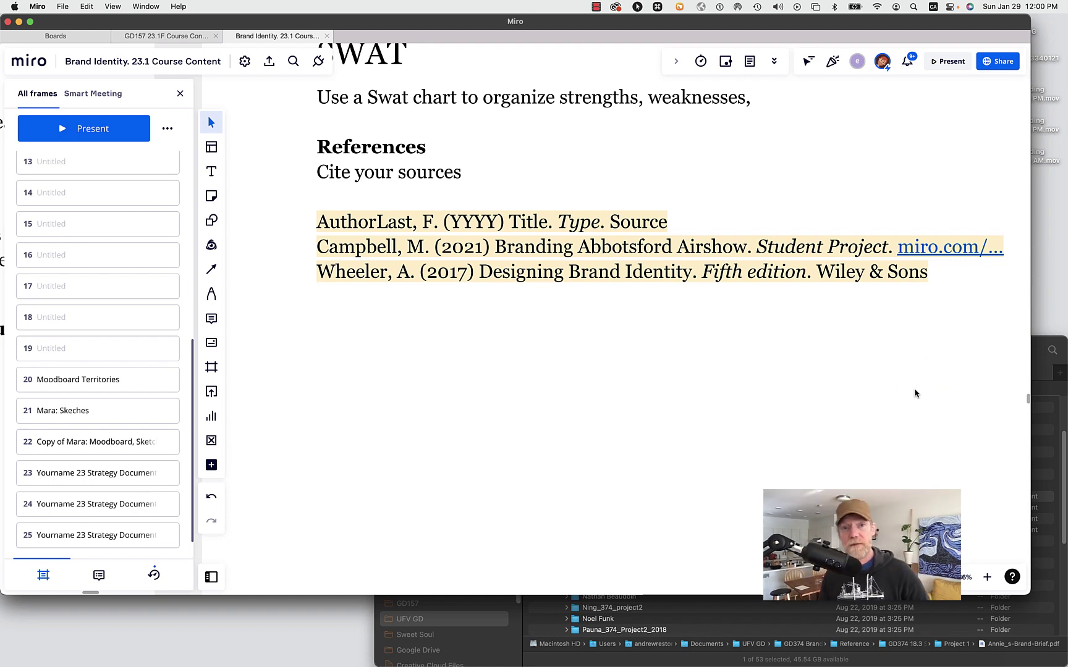
{"action": "scroll", "coordinate": [914, 389], "scroll_direction": "down", "scroll_amount": 5}
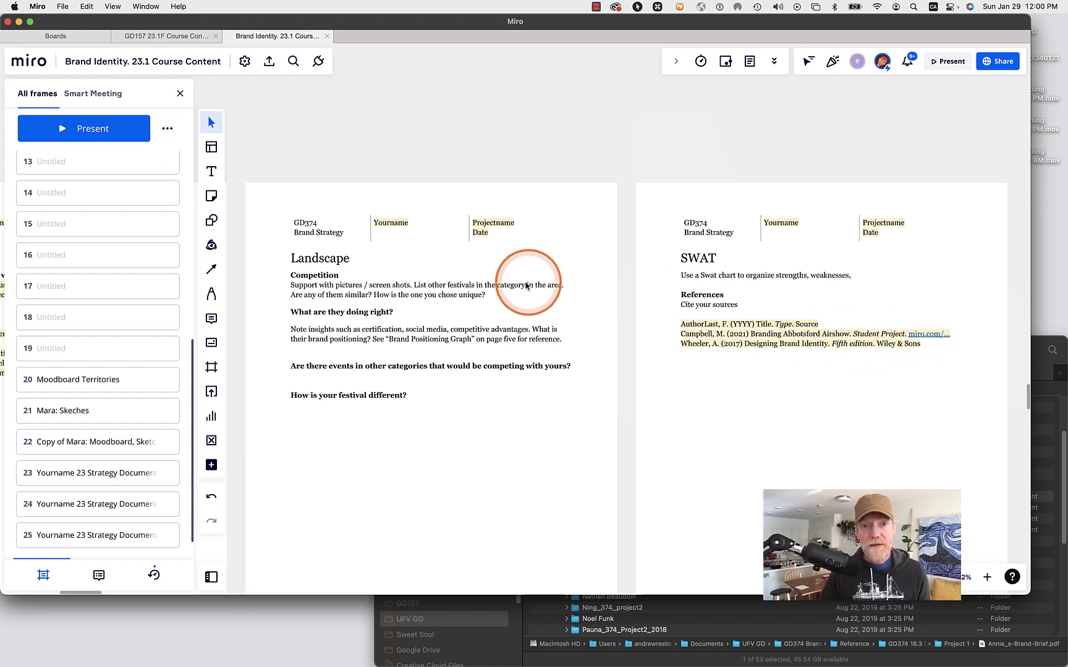
{"action": "left_click_drag", "start_coordinate": [408, 157], "coordinate": [490, 157]}
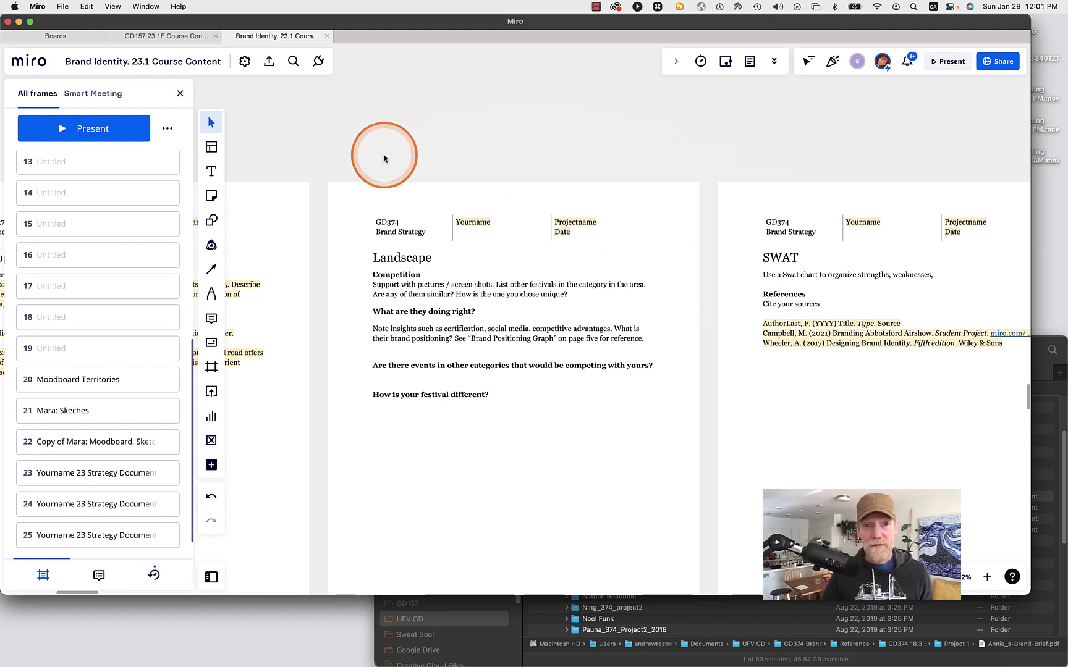
{"action": "left_click_drag", "start_coordinate": [386, 160], "coordinate": [925, 102]}
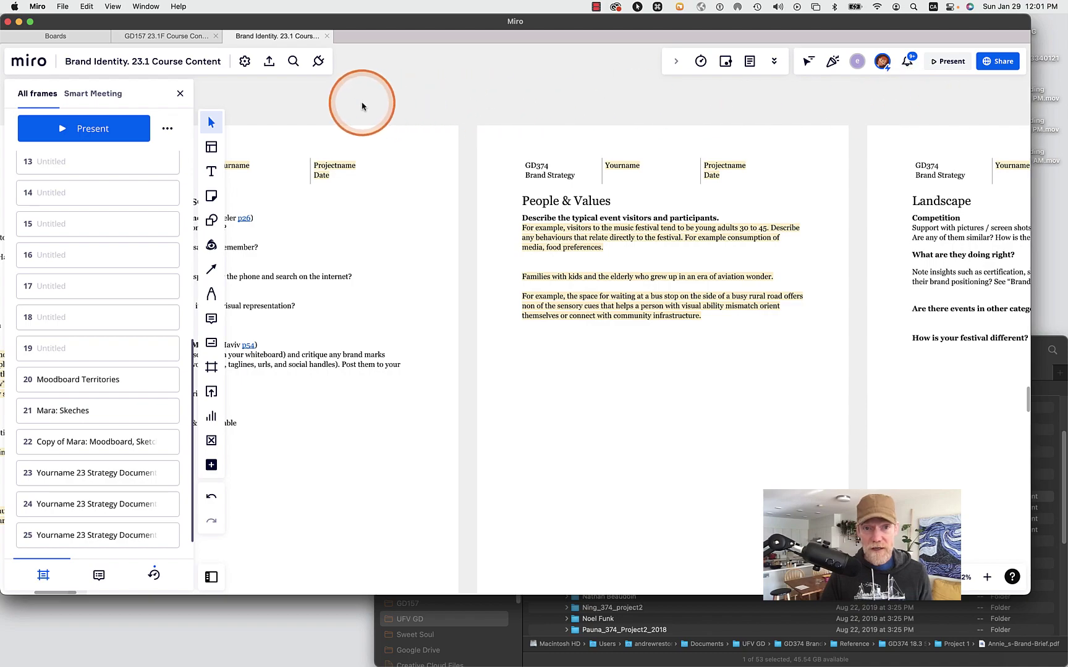
{"action": "left_click_drag", "start_coordinate": [363, 108], "coordinate": [924, 116]}
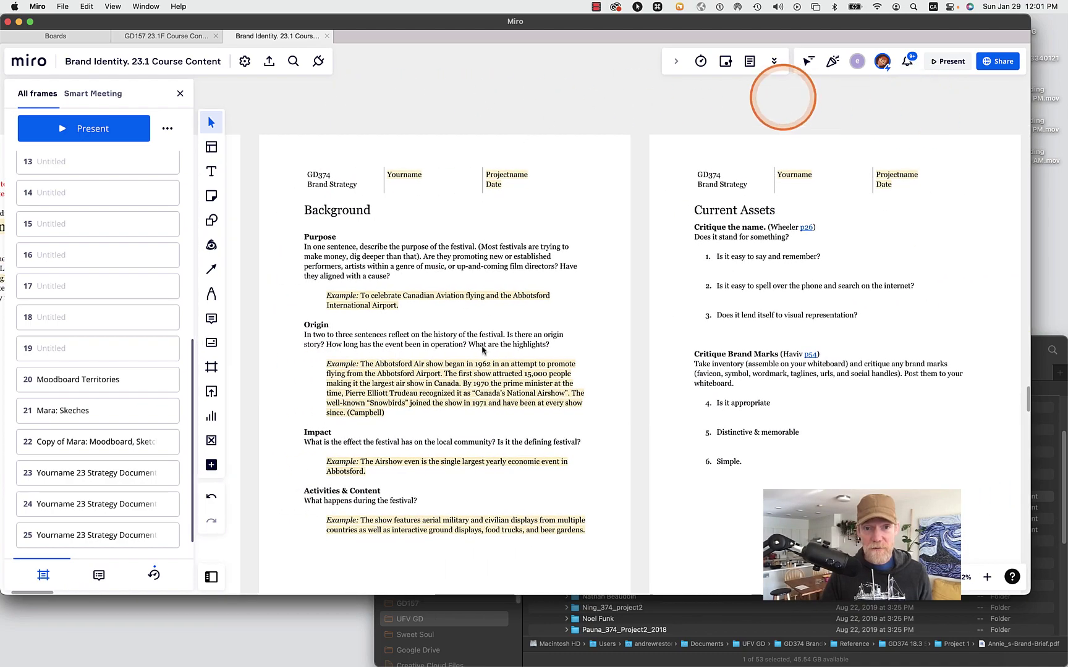
{"action": "scroll", "coordinate": [433, 417], "scroll_direction": "up", "scroll_amount": 5}
{"action": "left_click_drag", "start_coordinate": [431, 415], "coordinate": [628, 416]}
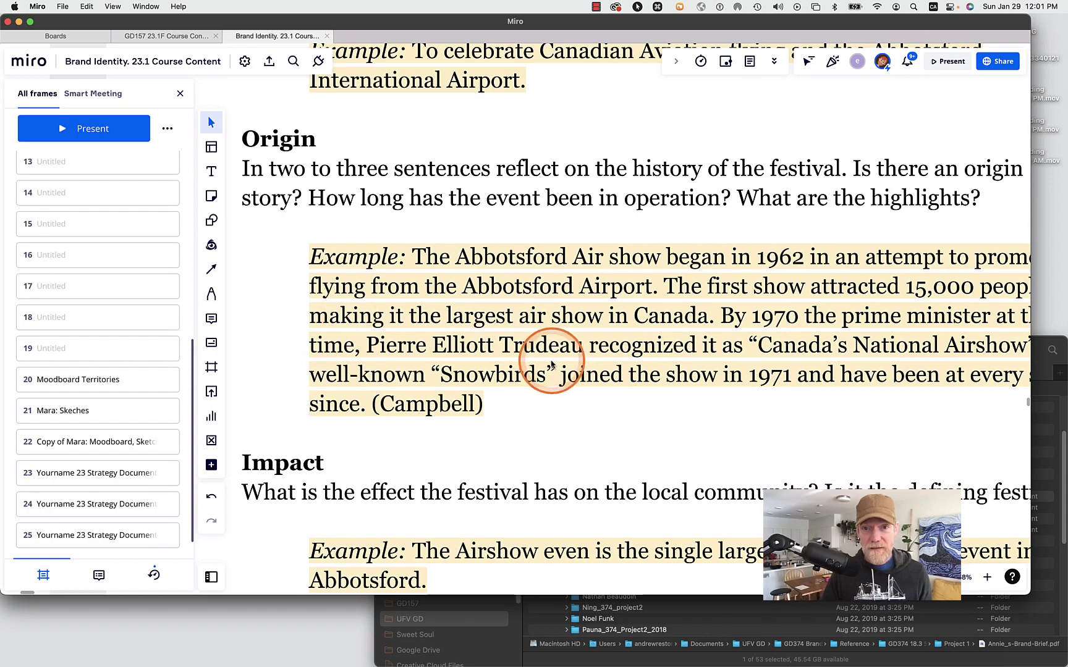
{"action": "scroll", "coordinate": [552, 365], "scroll_direction": "down", "scroll_amount": 5}
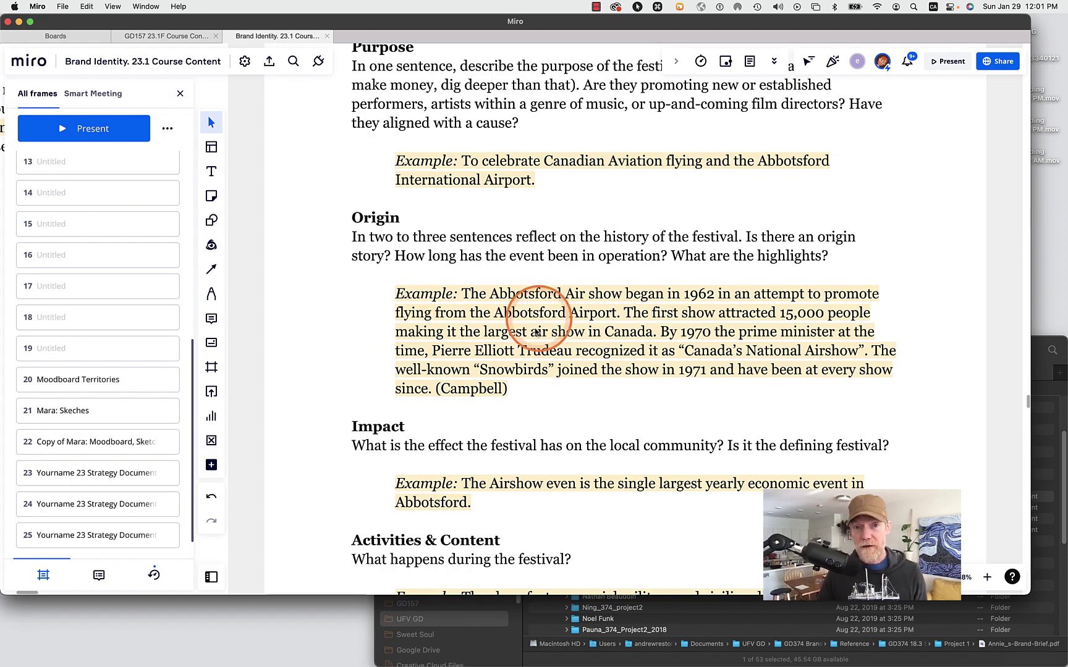
{"action": "scroll", "coordinate": [823, 425], "scroll_direction": "down", "scroll_amount": 5}
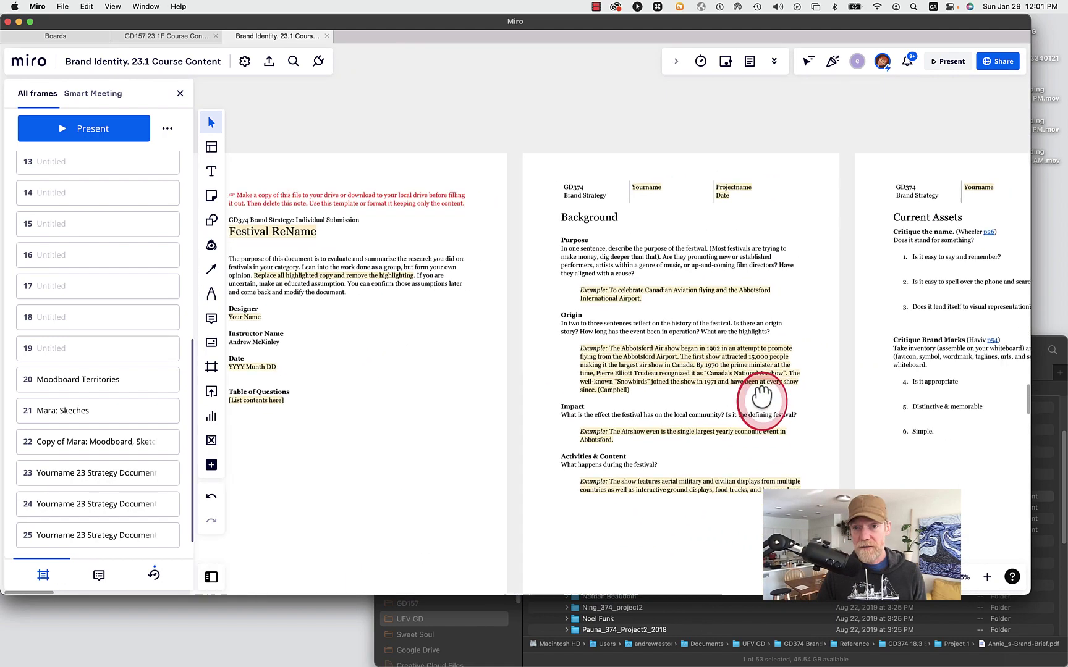
{"action": "scroll", "coordinate": [432, 378], "scroll_direction": "up", "scroll_amount": 5}
{"action": "scroll", "coordinate": [432, 378], "scroll_direction": "right", "scroll_amount": 10}
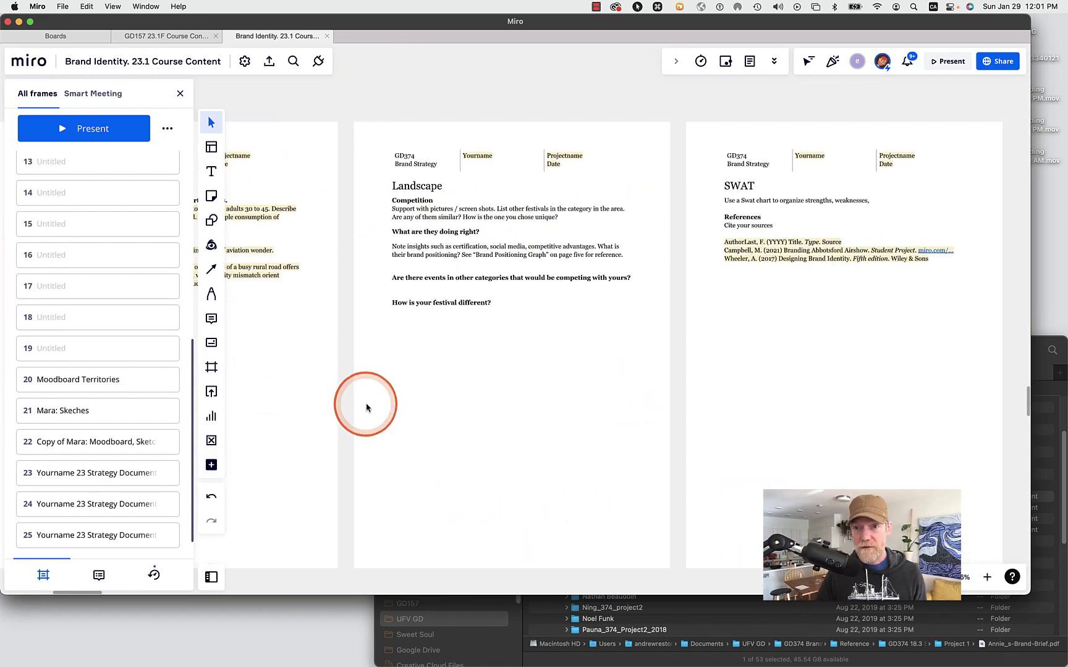